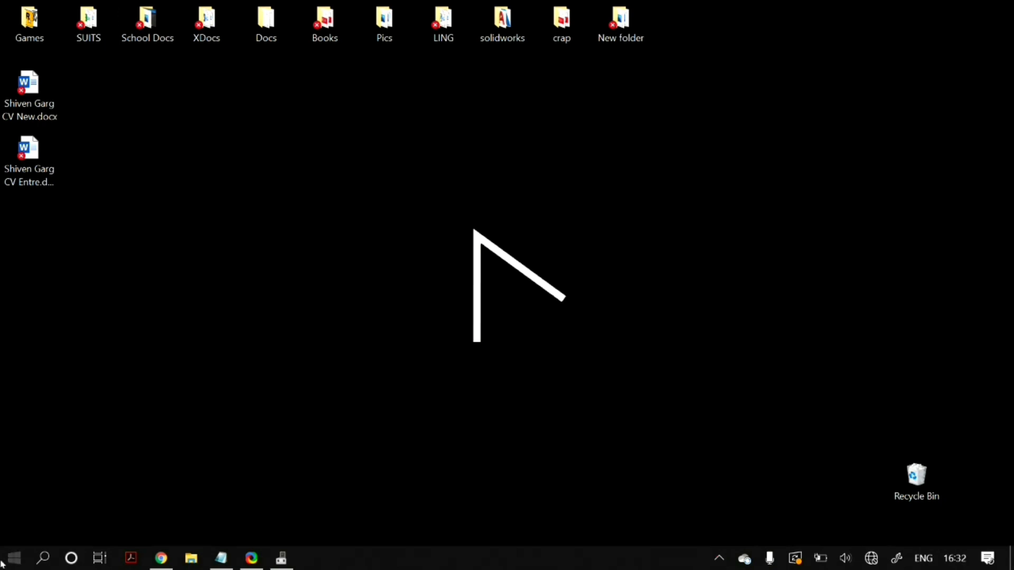
# - Open the Services console by running services.msc from the Run dialog
pyautogui.click(2, 565)
pyautogui.click(3, 564)
pyautogui.click(2, 564)
pyautogui.write('run')
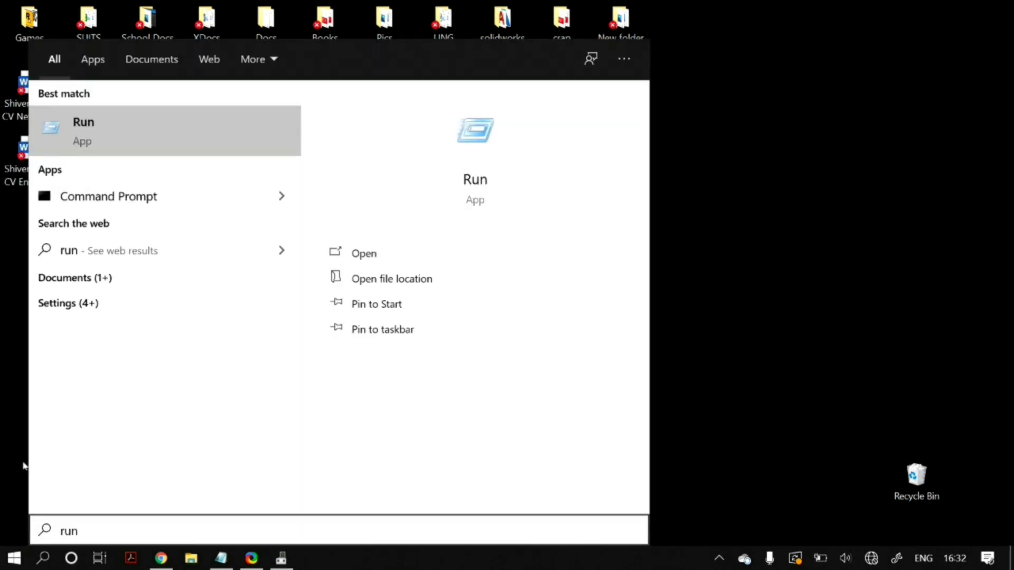
pyautogui.press('Return')
pyautogui.write('ser')
pyautogui.press('Down')
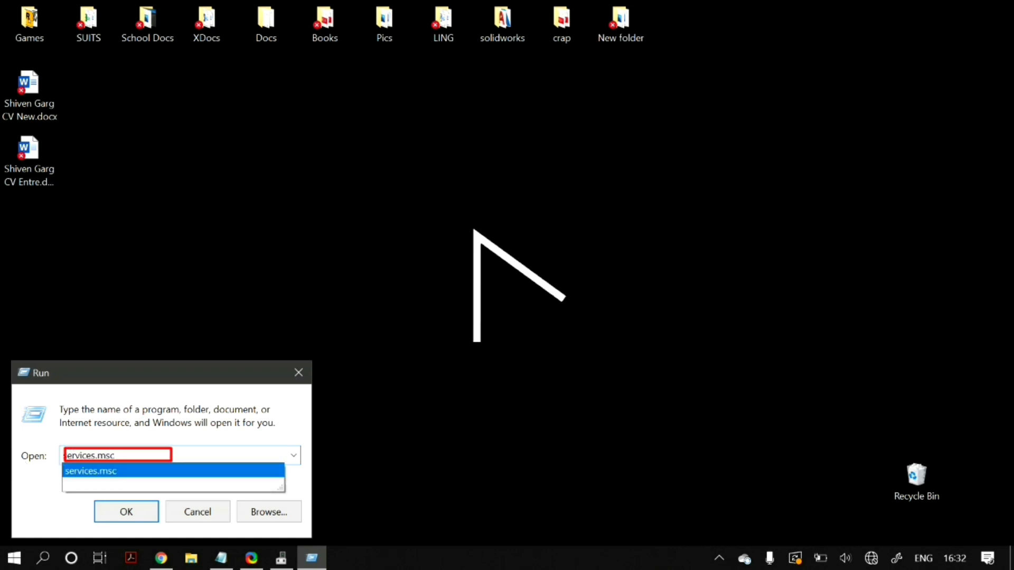
pyautogui.press('Return')
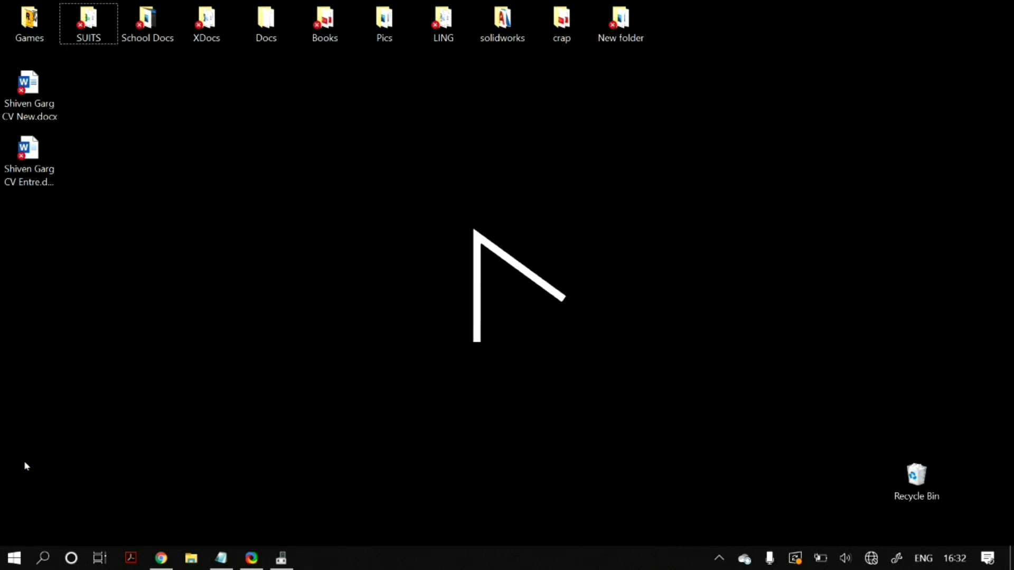
# - Set the Windows Search service's startup type to Disabled and apply the change
pyautogui.scroll(-20, 454, 244)
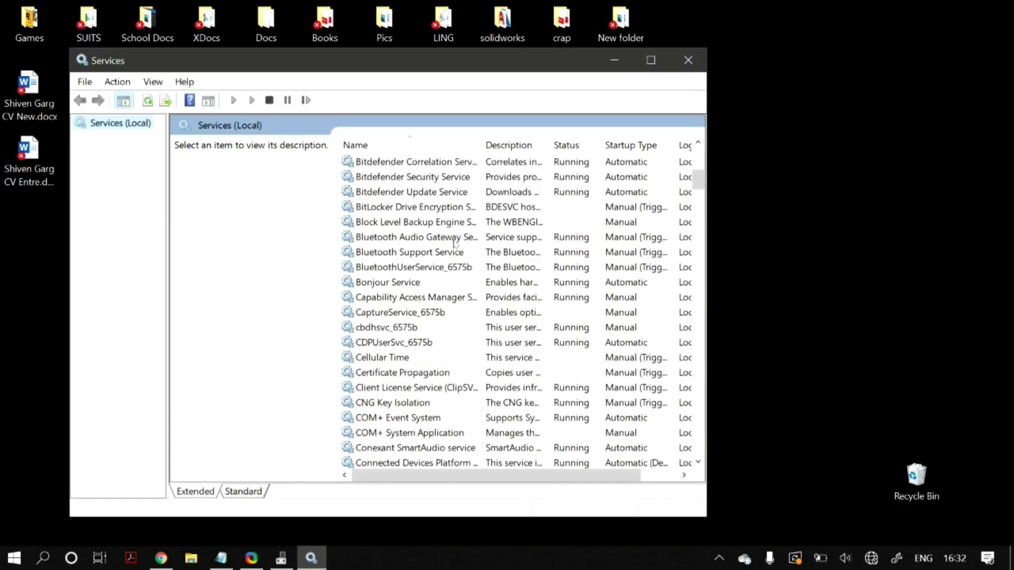
pyautogui.scroll(-10, 455, 244)
pyautogui.click(389, 314)
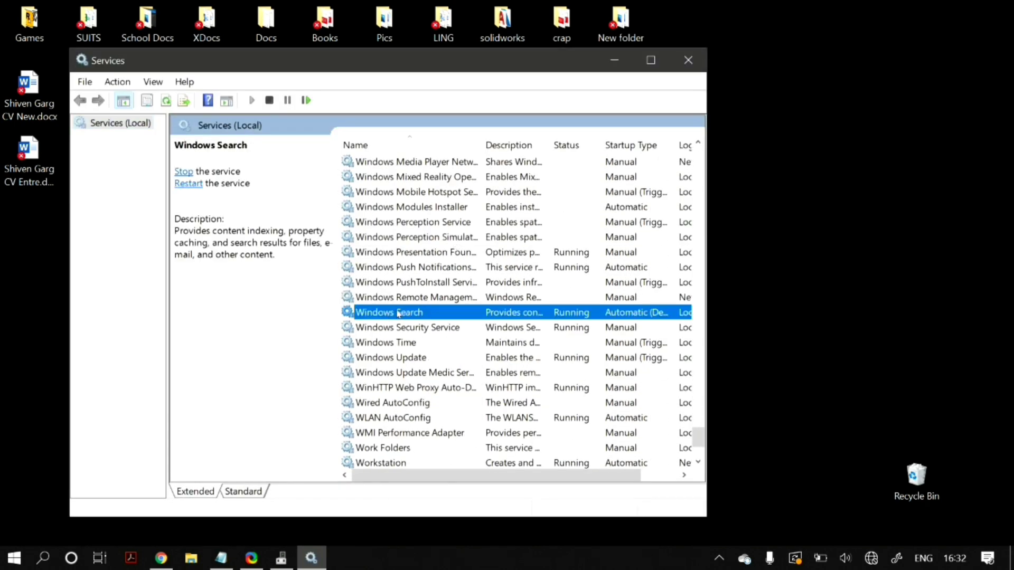
pyautogui.doubleClick(398, 313)
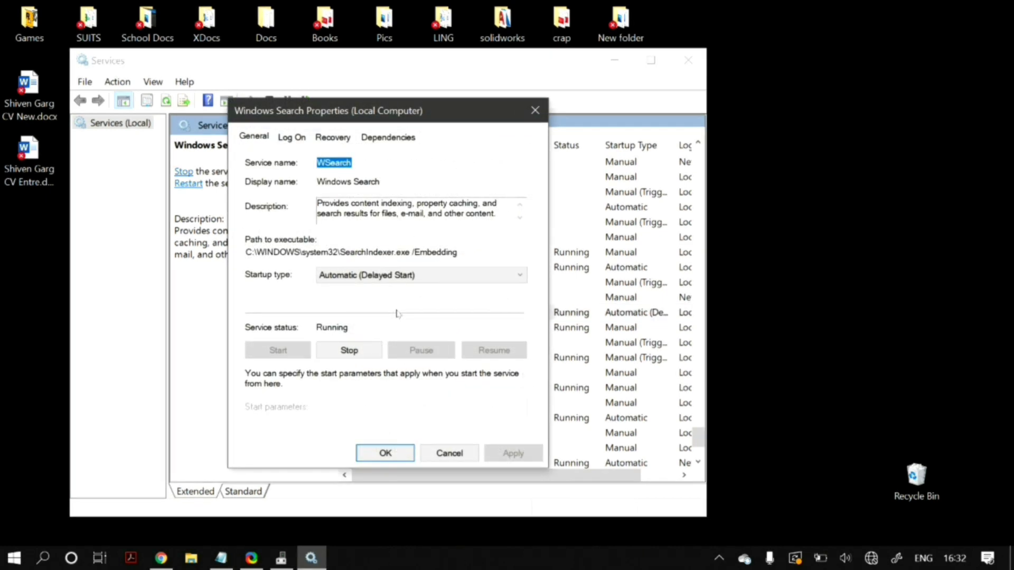
pyautogui.click(397, 275)
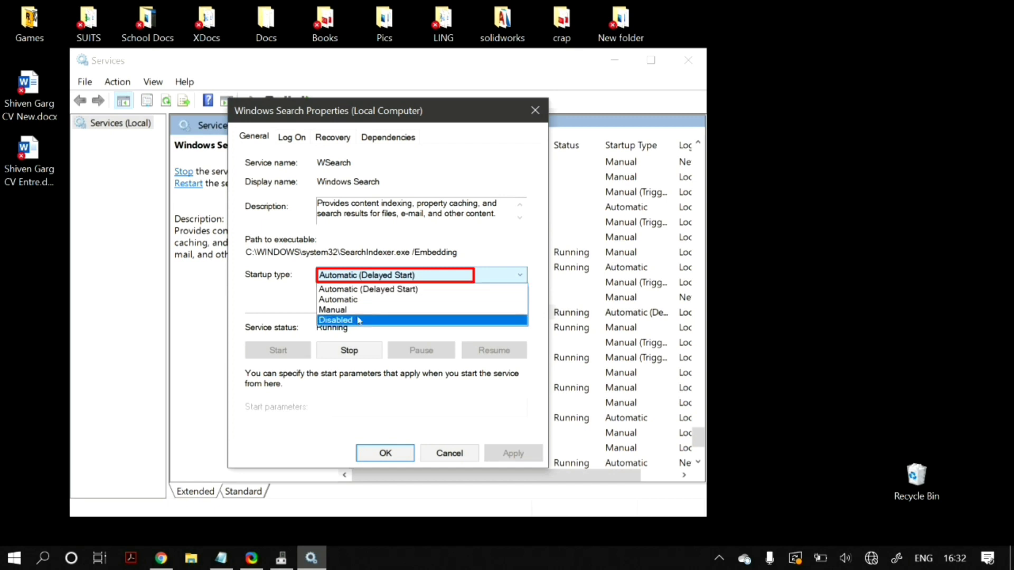
pyautogui.click(358, 321)
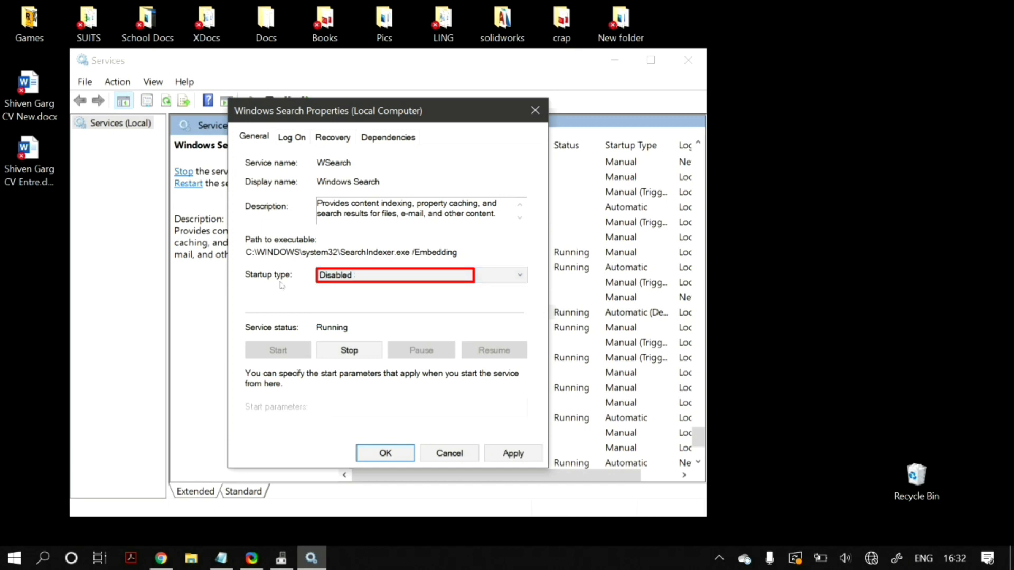
pyautogui.click(519, 453)
pyautogui.click(373, 453)
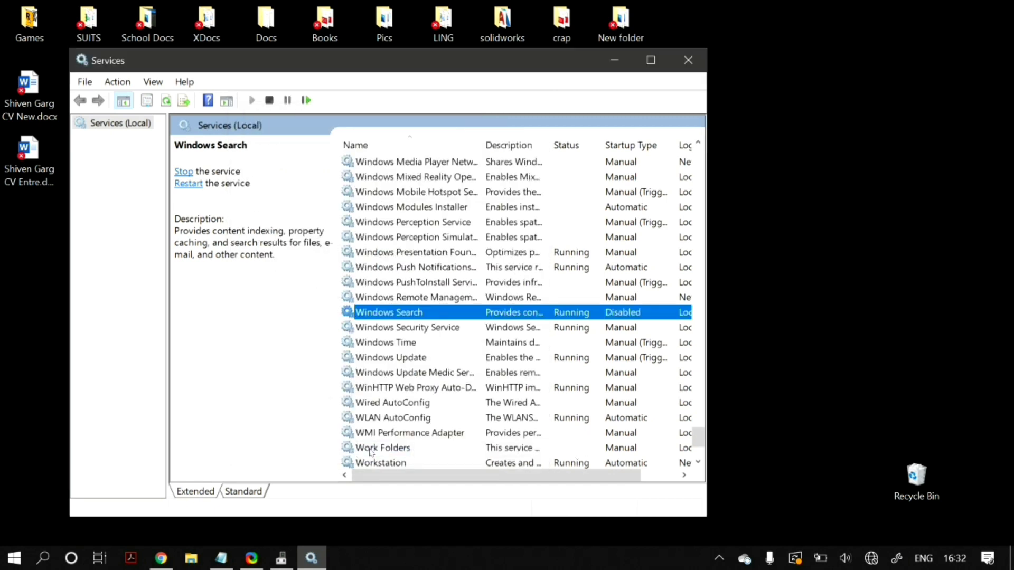
# - Stop the Windows Search service and minimize the Services window
pyautogui.rightClick(391, 312)
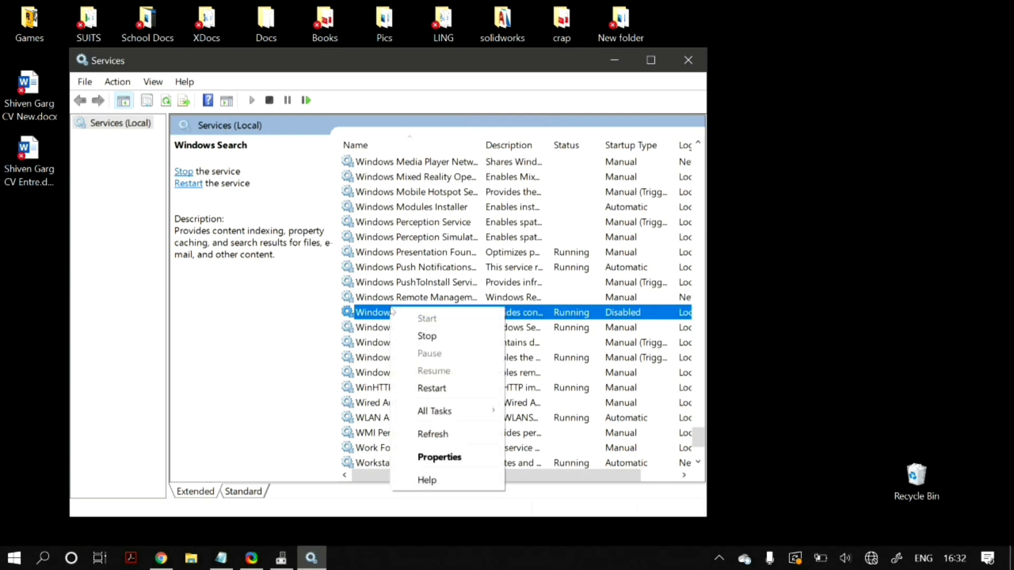
pyautogui.click(421, 336)
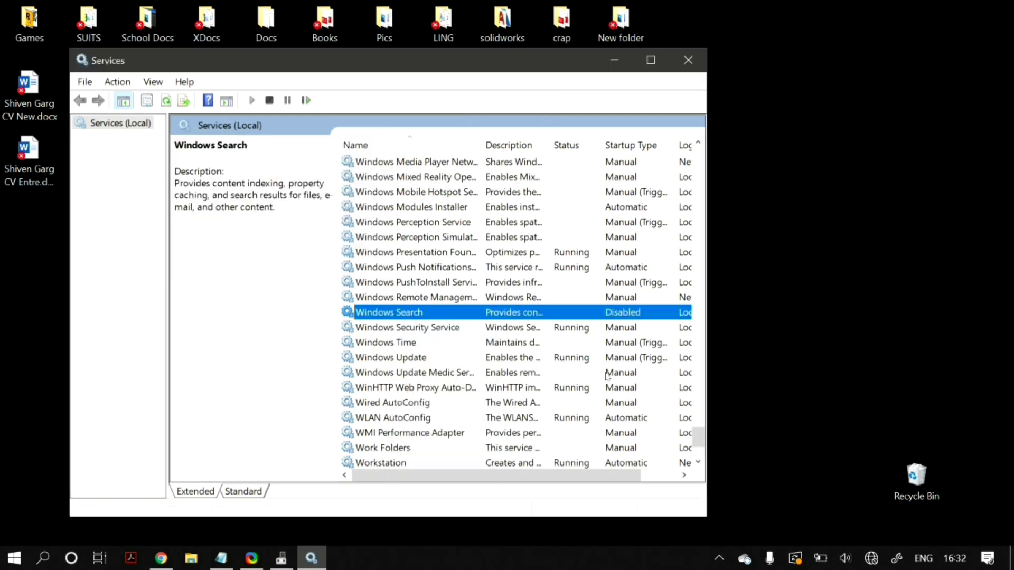
pyautogui.click(292, 341)
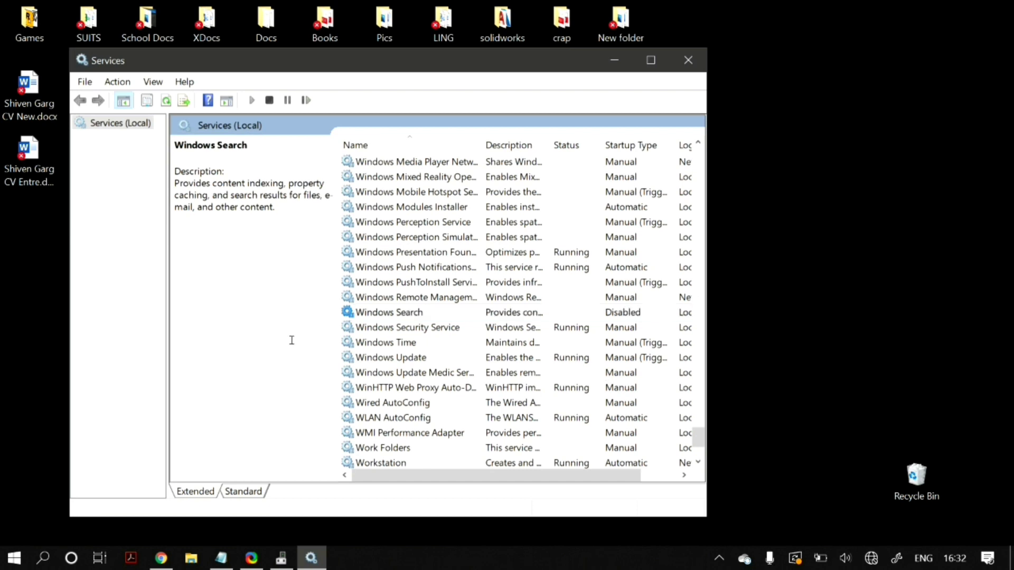
pyautogui.click(618, 51)
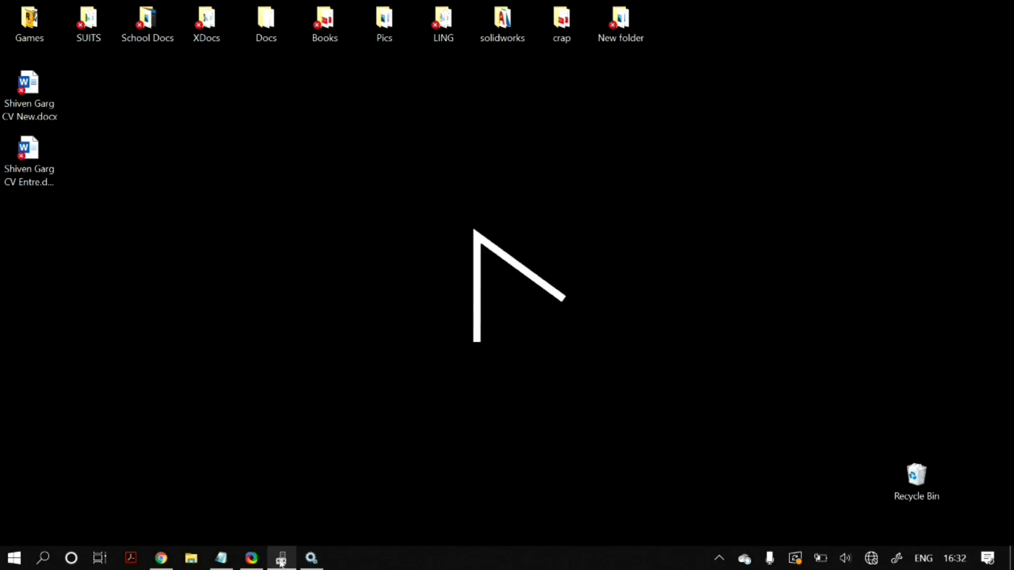
# - Examine the running processes' disk usage in Task Manager, sorted by disk, and close Task Manager
pyautogui.rightClick(509, 548)
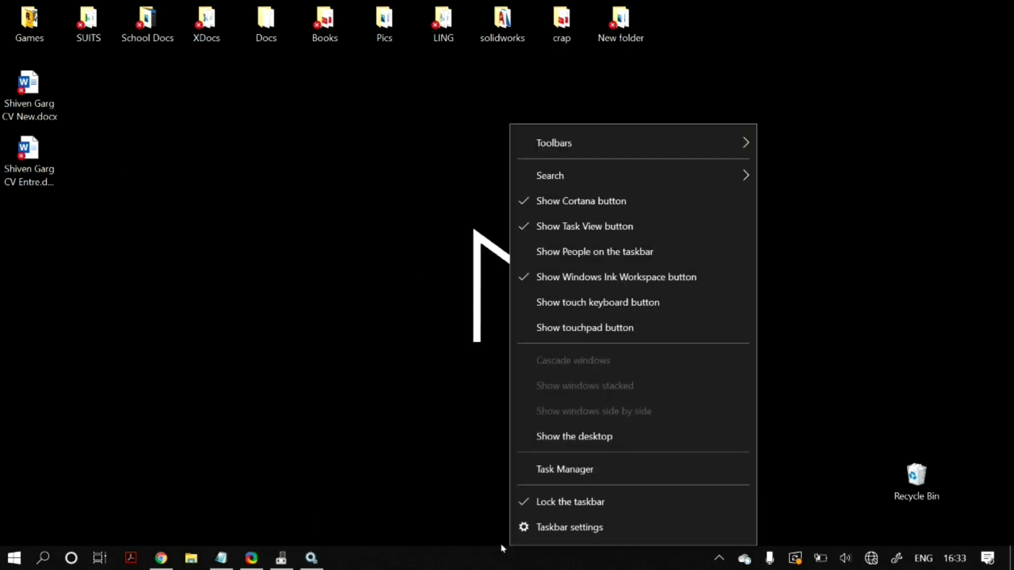
pyautogui.click(526, 476)
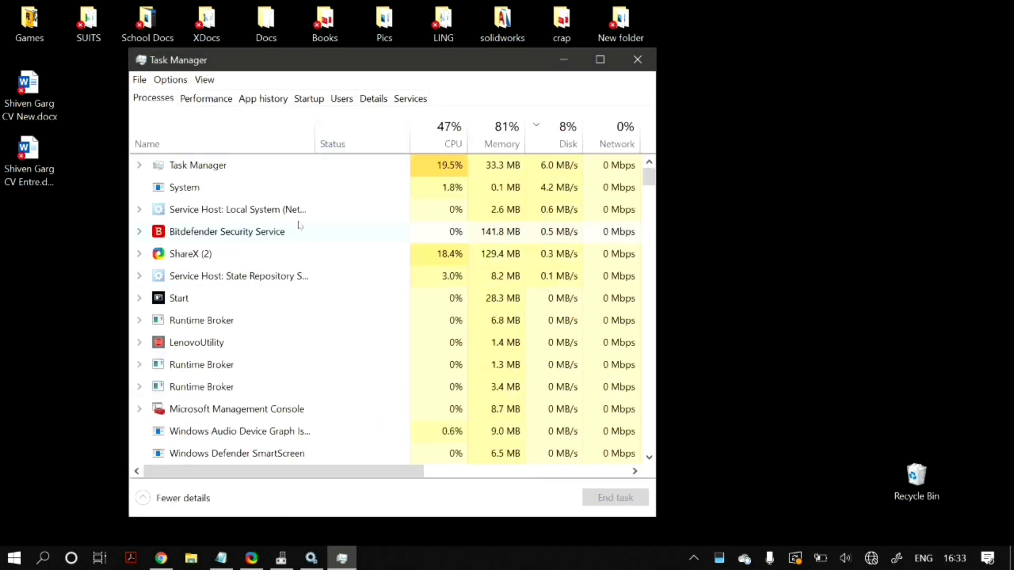
pyautogui.click(568, 138)
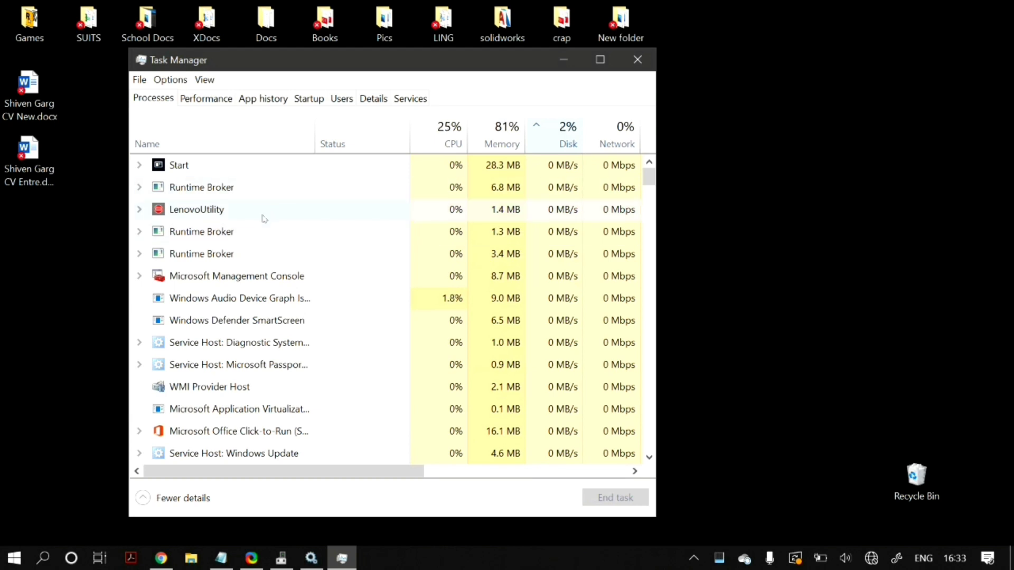
pyautogui.scroll(-3, 274, 182)
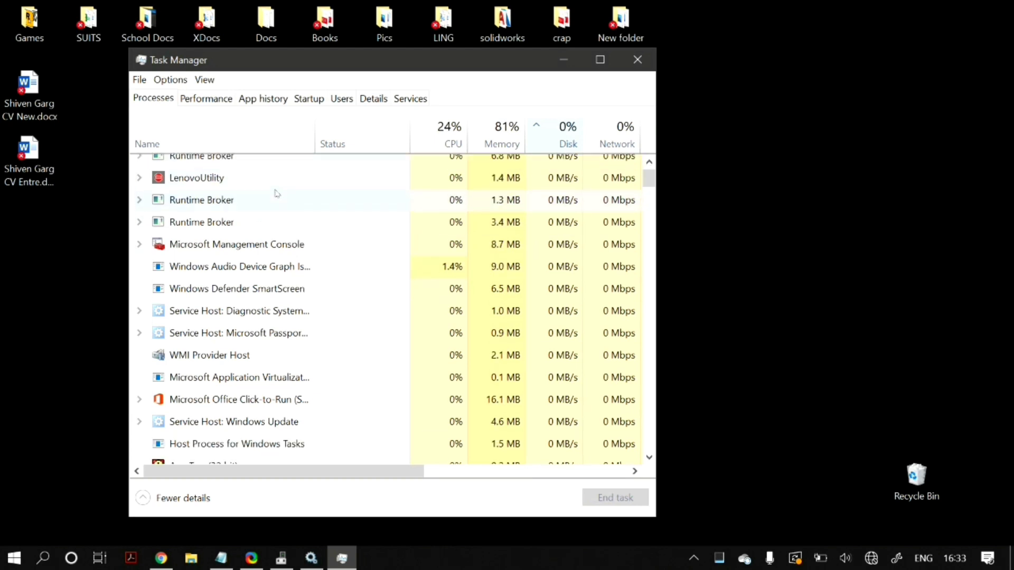
pyautogui.scroll(-6, 276, 193)
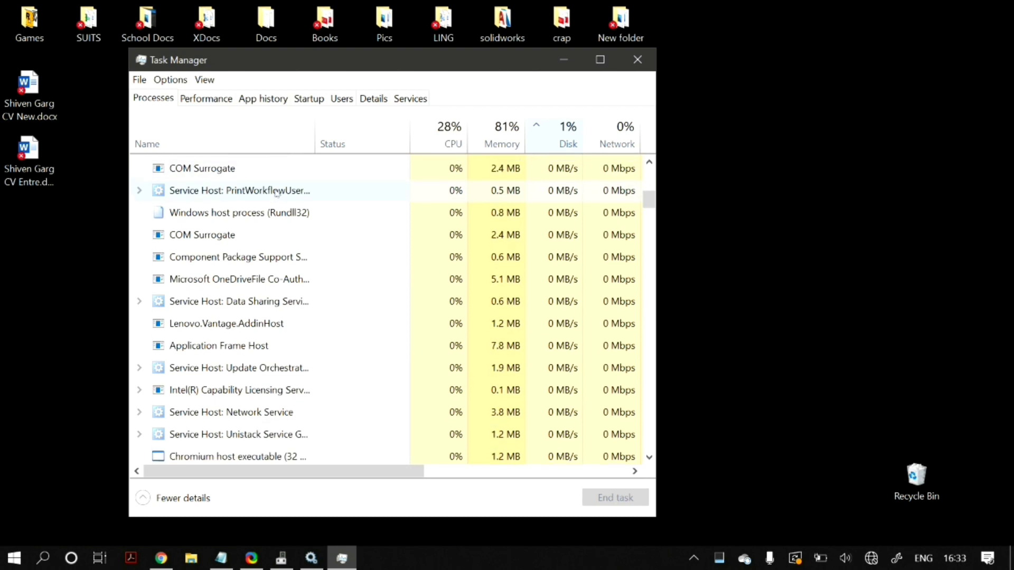
pyautogui.scroll(9, 276, 193)
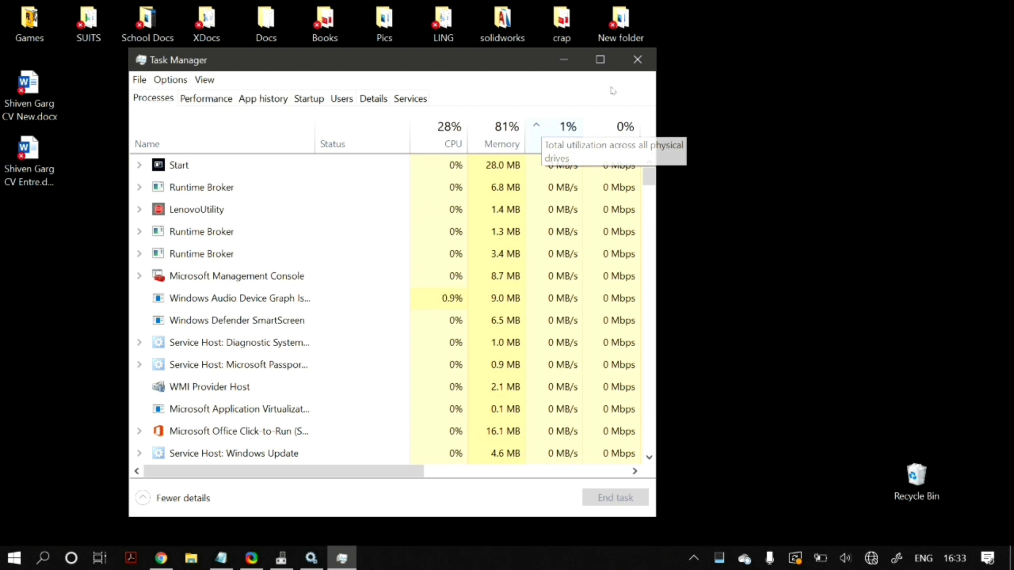
pyautogui.click(638, 60)
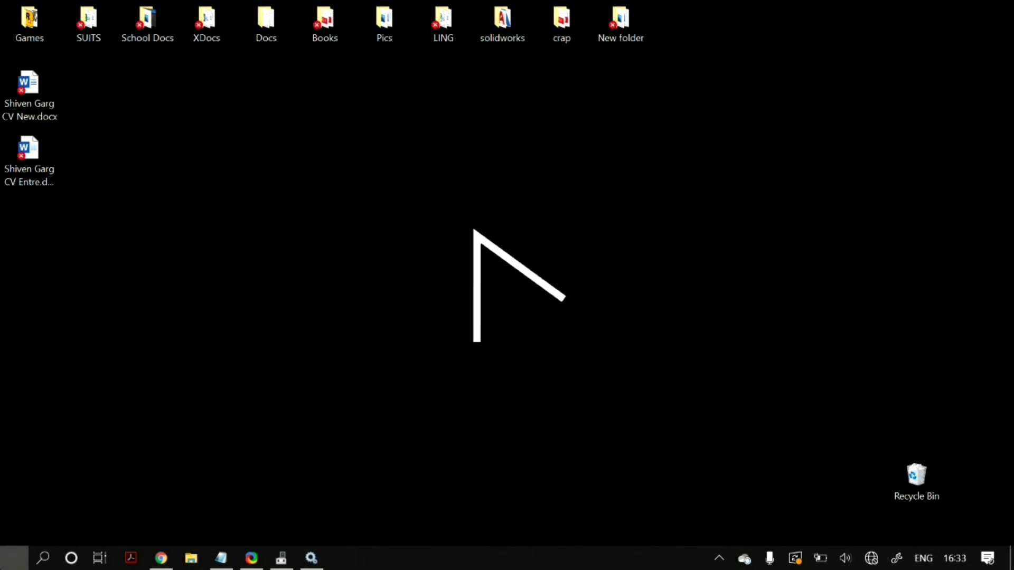
# - Find Command Prompt and run it as administrator
pyautogui.press('super')
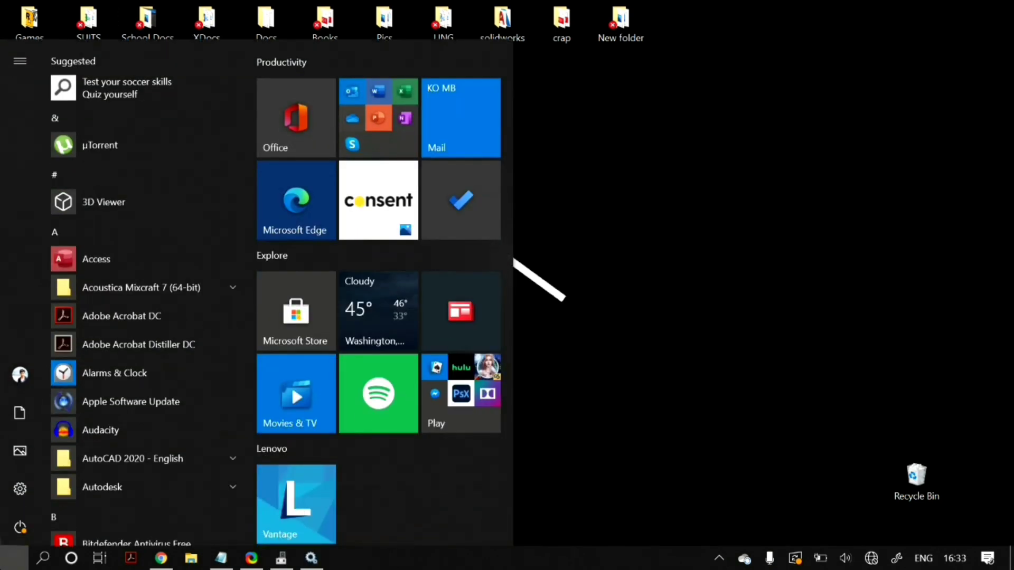
pyautogui.write('comm')
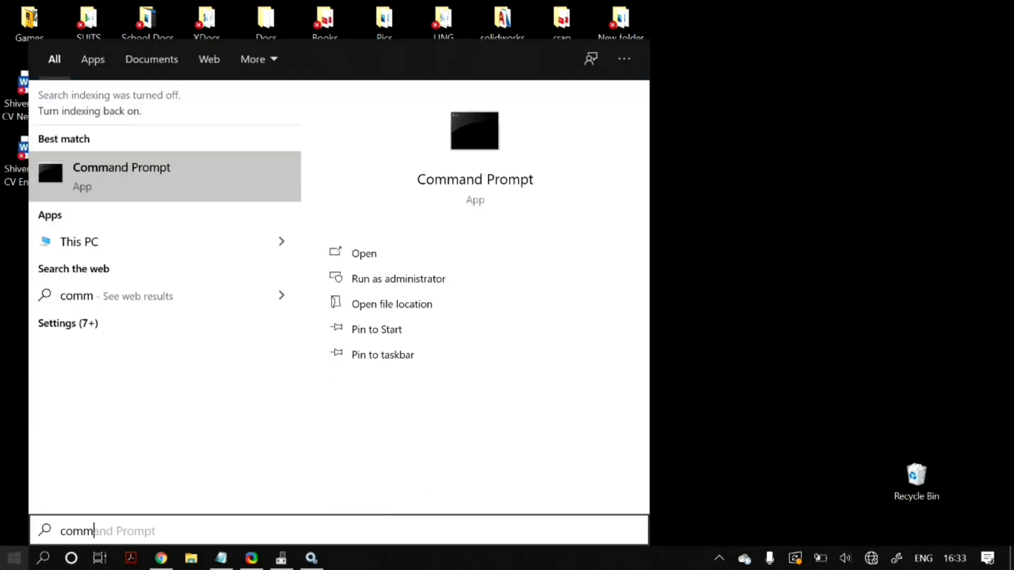
pyautogui.rightClick(102, 189)
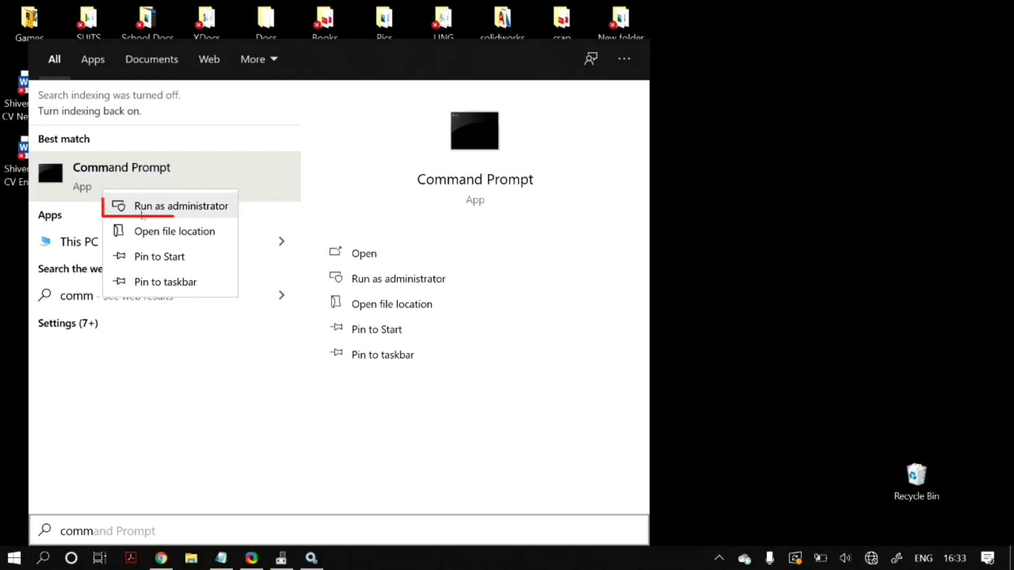
pyautogui.click(158, 206)
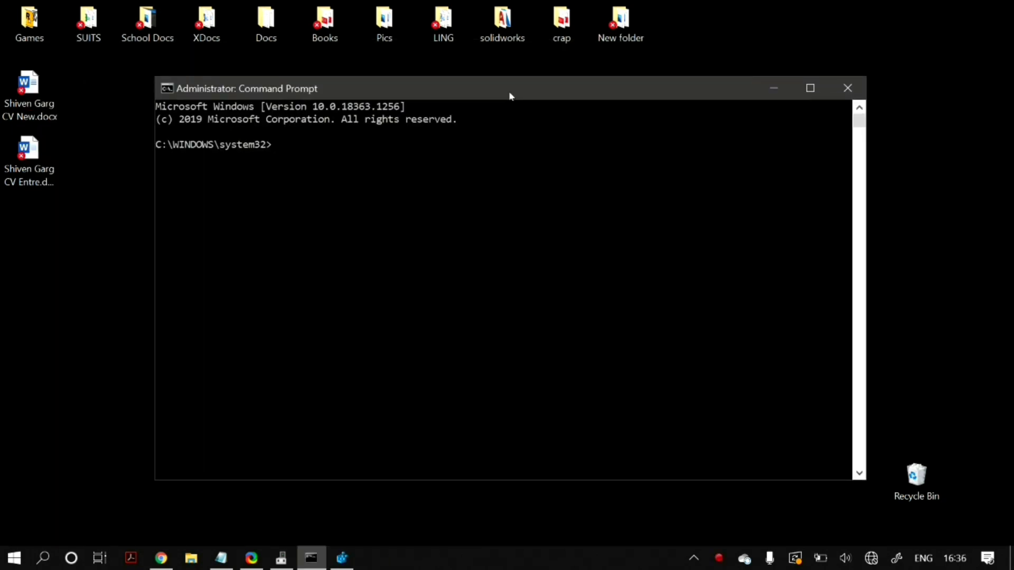
# - Try to stop the Superfetch service with the command net.exe stop superfetch
pyautogui.moveTo(511, 96); pyautogui.dragTo(464, 90)
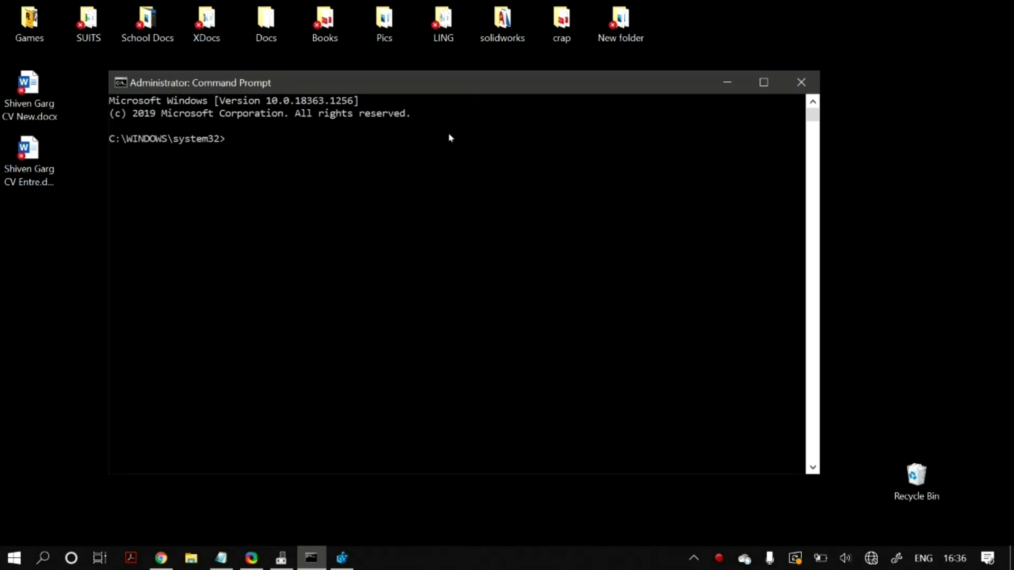
pyautogui.write('net.exe stop superfetch')
pyautogui.press('Return')
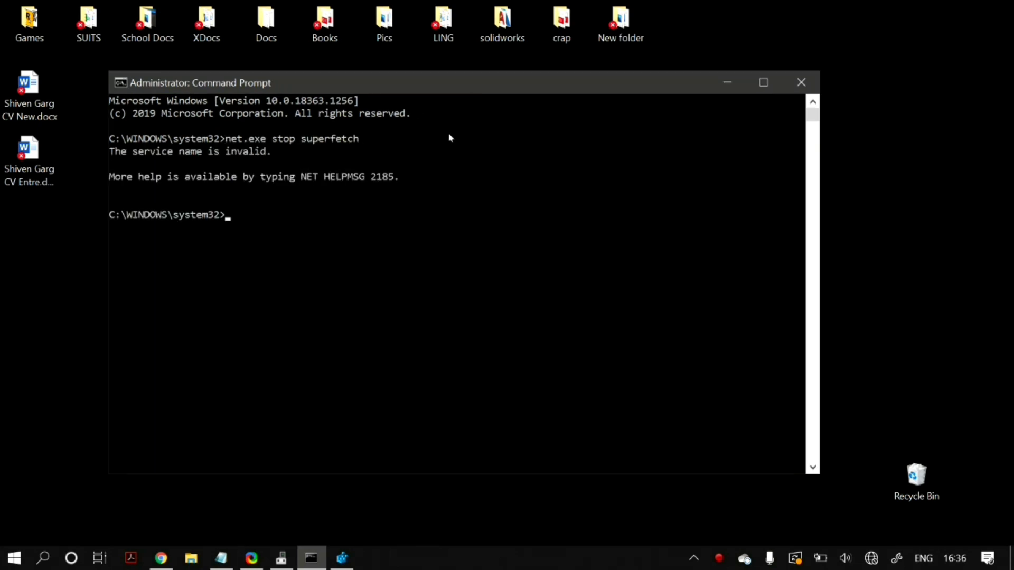
# - Stop the SysMain service with the command net.exe stop sysmain
pyautogui.press('Up')
pyautogui.press('BackSpace')
pyautogui.press('BackSpace')
pyautogui.press('BackSpace')
pyautogui.press('BackSpace')
pyautogui.press('BackSpace')
pyautogui.press('BackSpace')
pyautogui.press('BackSpace')
pyautogui.press('BackSpace')
pyautogui.press('BackSpace')
pyautogui.write('ysmain')
pyautogui.press('Return')
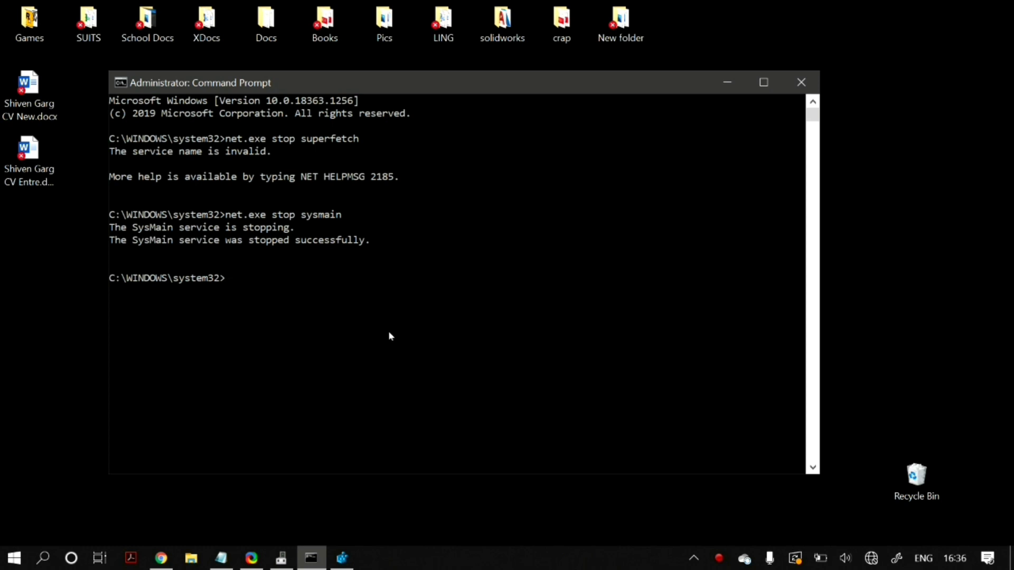
# - Open the Registry Editor by running regedit from the Run dialog
pyautogui.press('super')
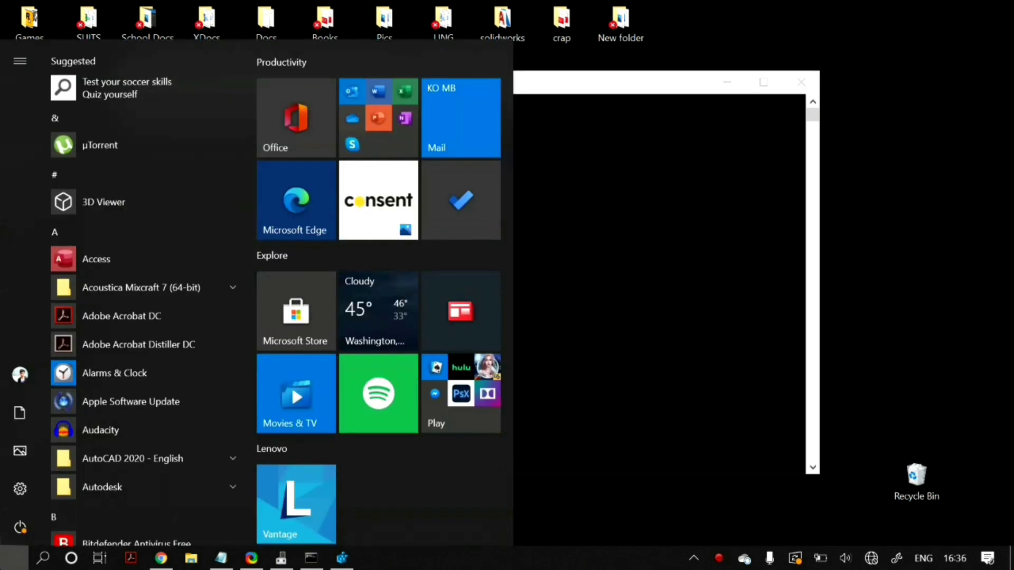
pyautogui.write('run')
pyautogui.press('Return')
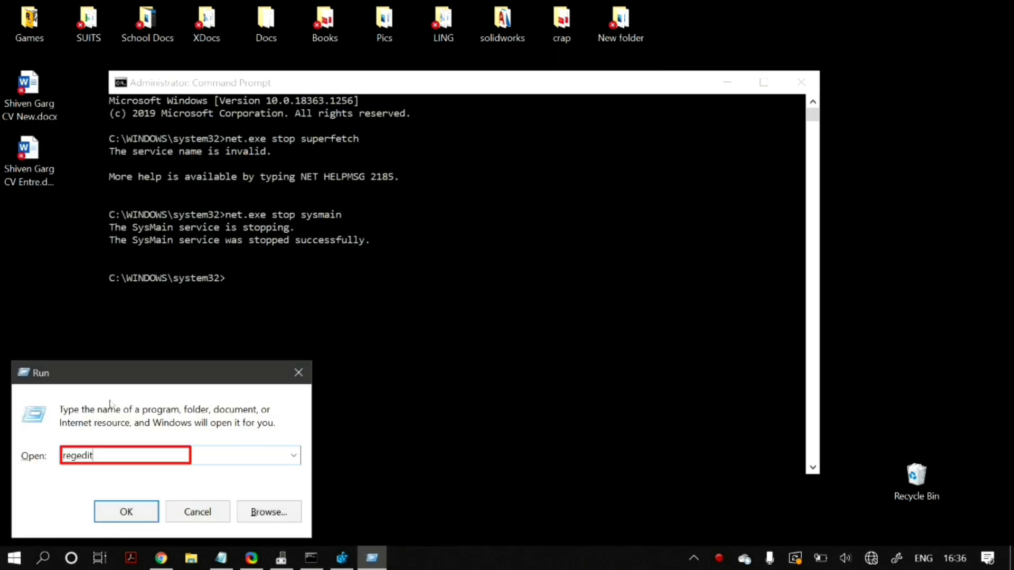
pyautogui.click(120, 515)
pyautogui.moveTo(409, 95); pyautogui.dragTo(365, 91)
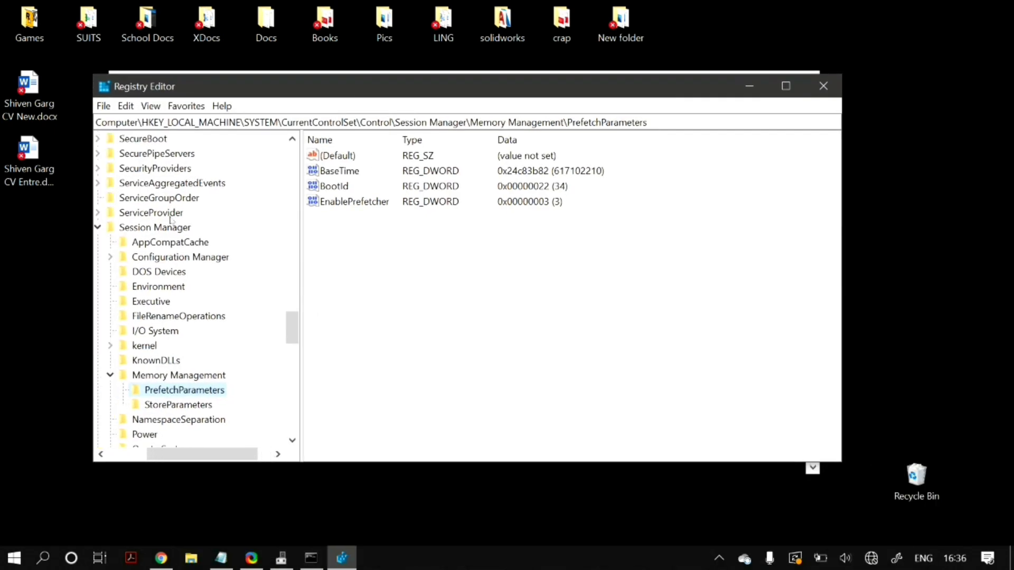
# - Navigate to the registry key HKEY_LOCAL_MACHINE\SYSTEM\CurrentControlSet\Control\Session Manager\Memory Management\PrefetchParameters
pyautogui.scroll(15, 170, 220)
pyautogui.click(154, 184)
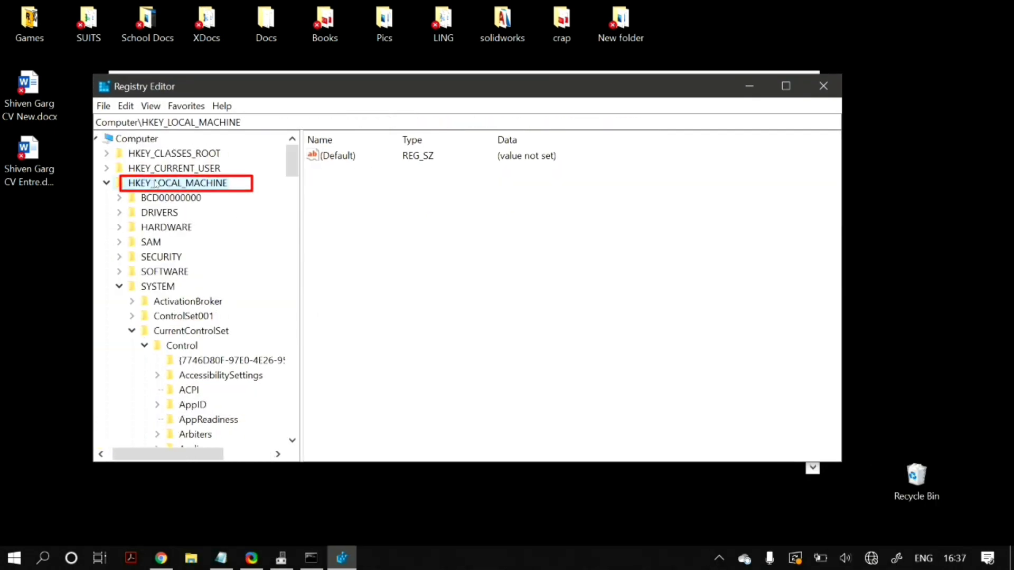
pyautogui.click(152, 288)
pyautogui.click(183, 333)
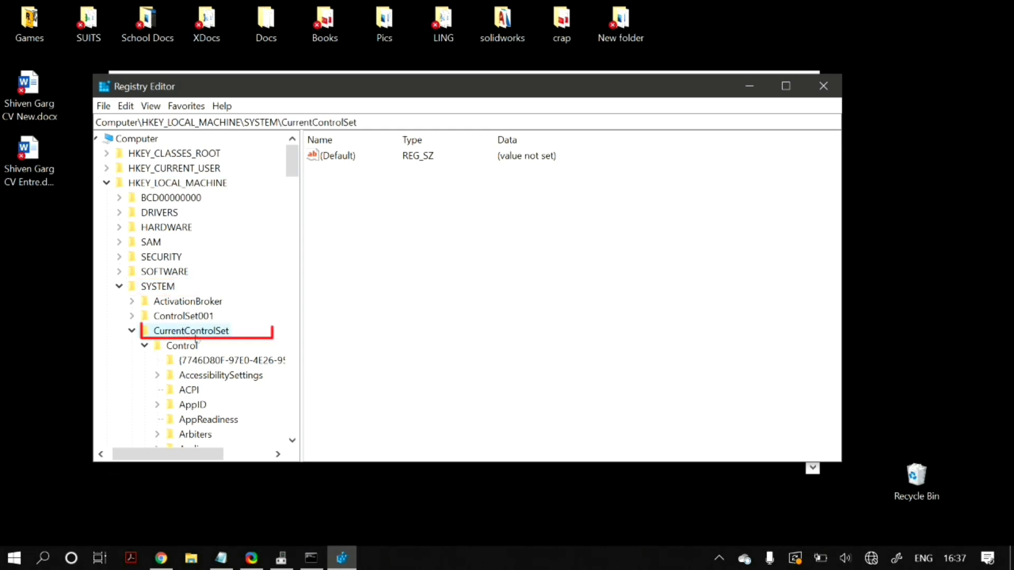
pyautogui.click(182, 346)
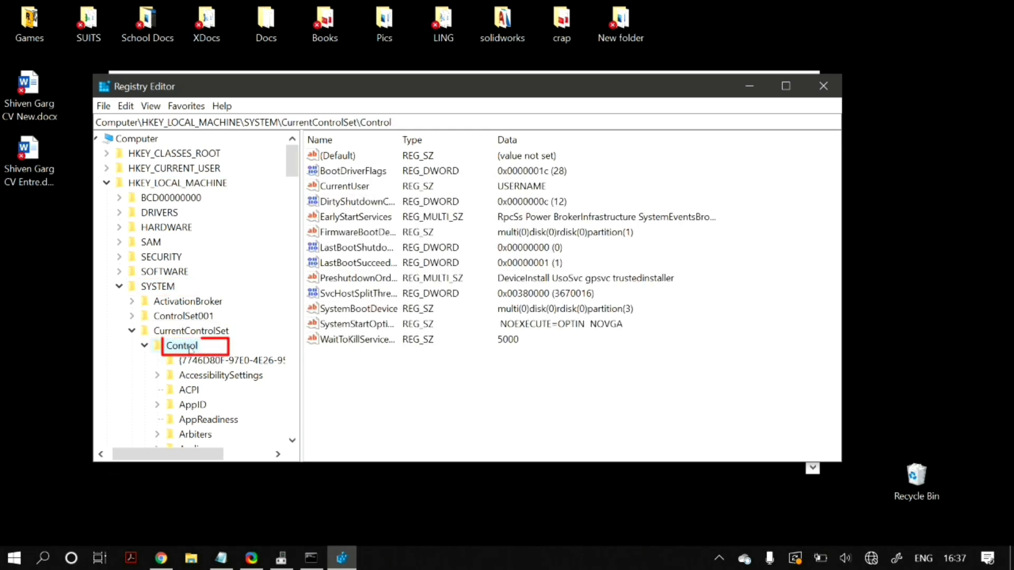
pyautogui.scroll(-7, 191, 350)
pyautogui.scroll(-20, 190, 350)
pyautogui.scroll(1, 214, 185)
pyautogui.click(215, 183)
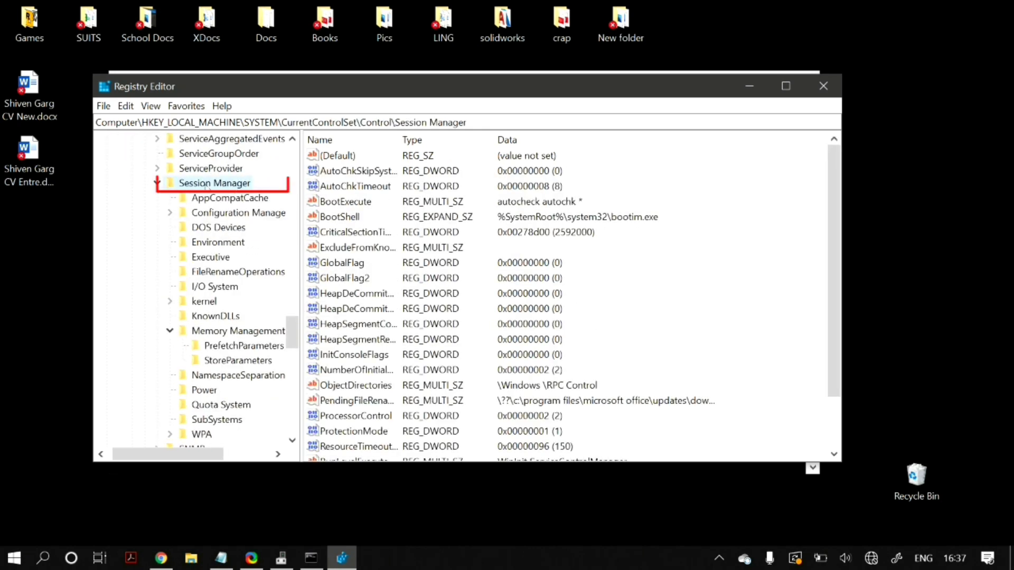
pyautogui.click(238, 331)
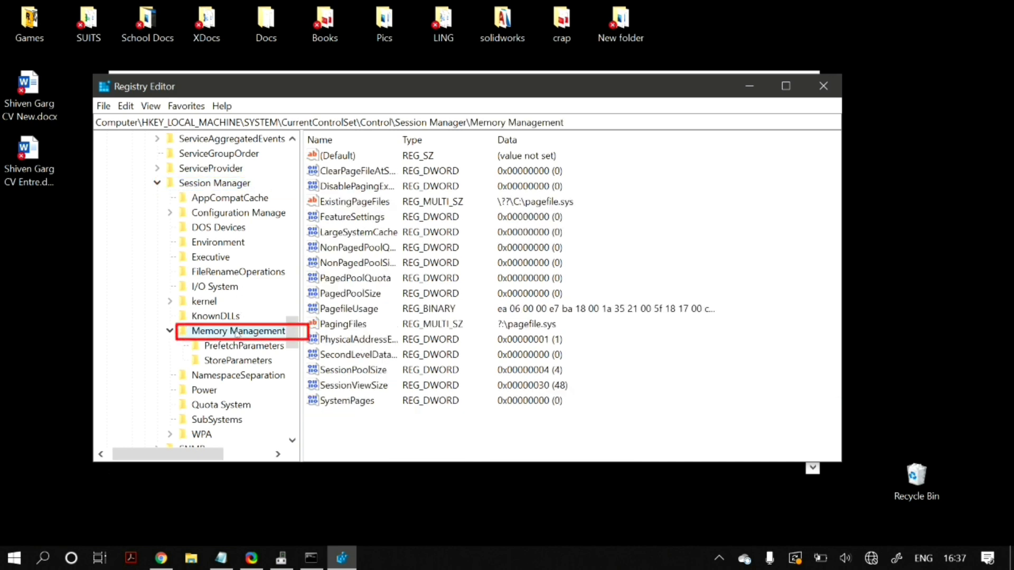
pyautogui.click(240, 346)
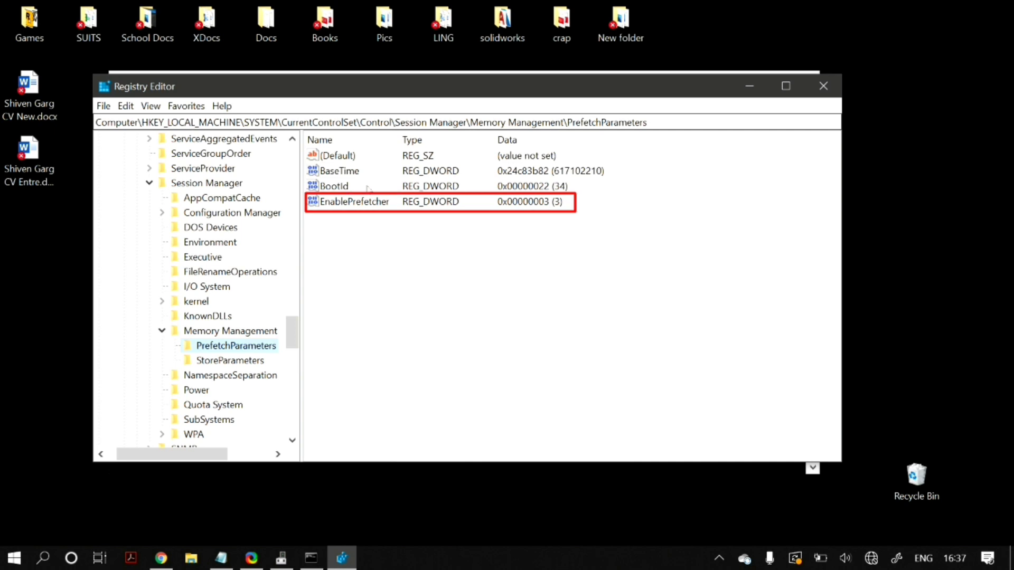
# - Set the EnablePrefetcher value to 0 with a decimal base, then minimize the Registry Editor
pyautogui.doubleClick(359, 202)
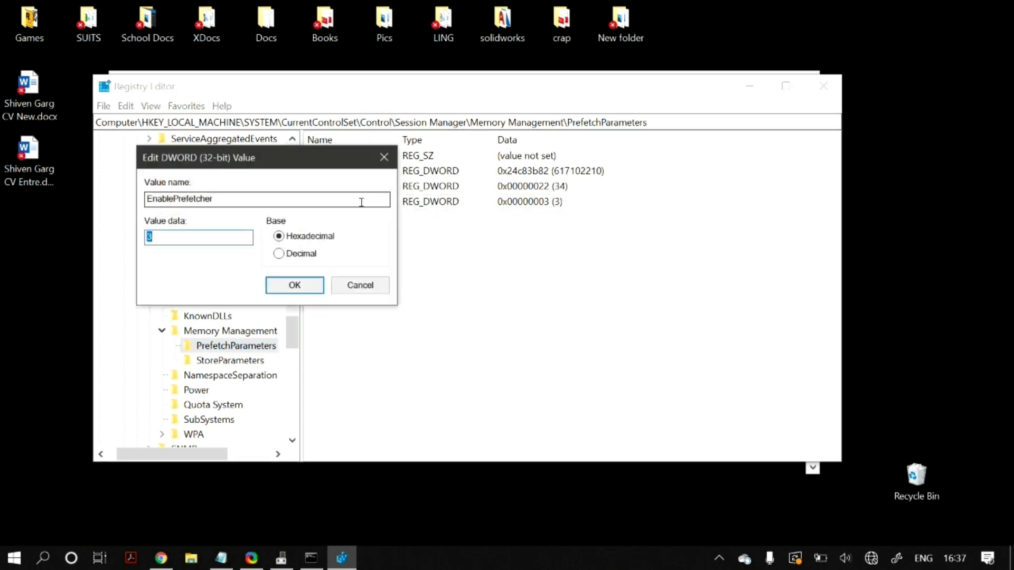
pyautogui.click(290, 253)
pyautogui.click(234, 243)
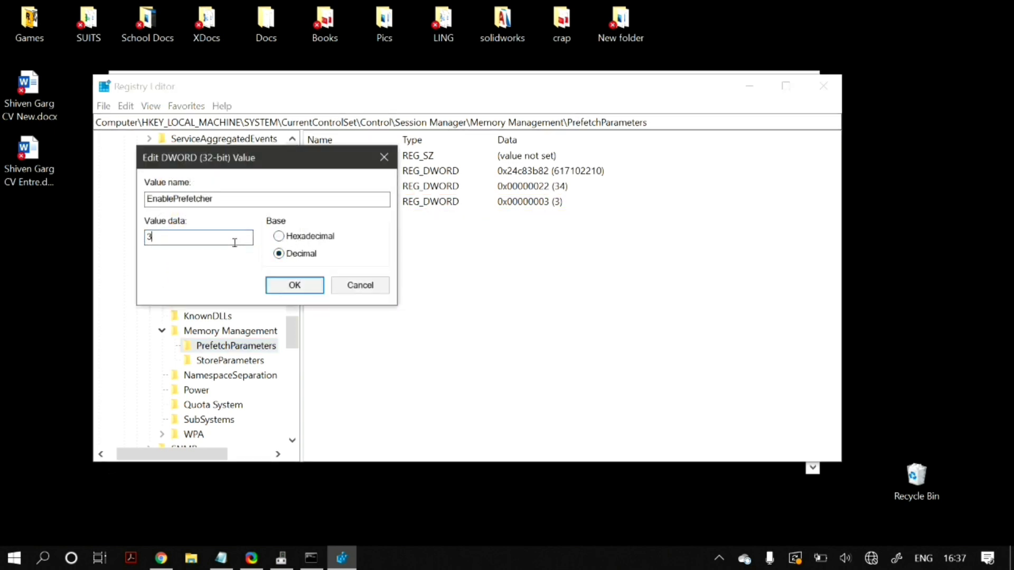
pyautogui.press('BackSpace')
pyautogui.write('0')
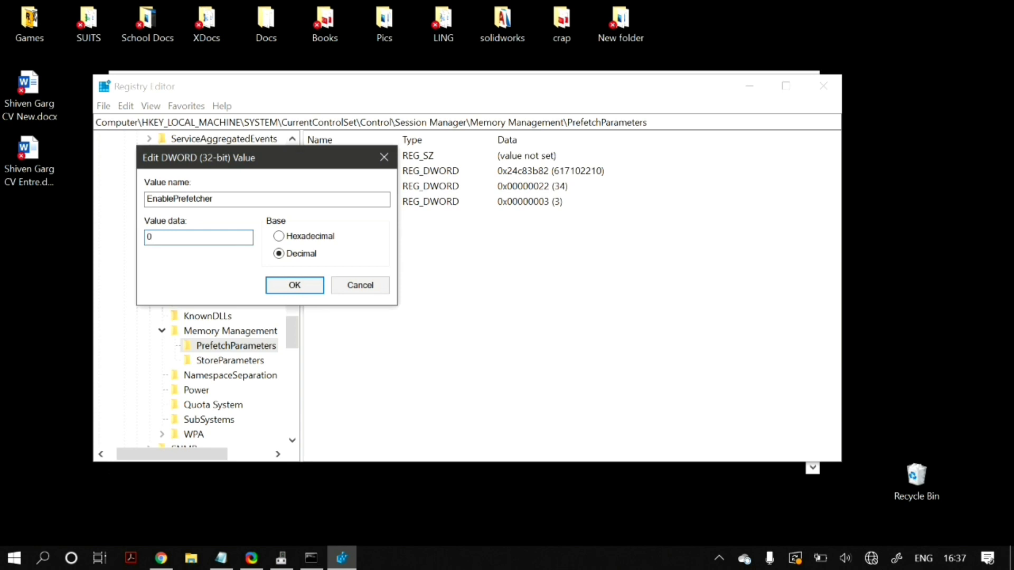
pyautogui.click(295, 285)
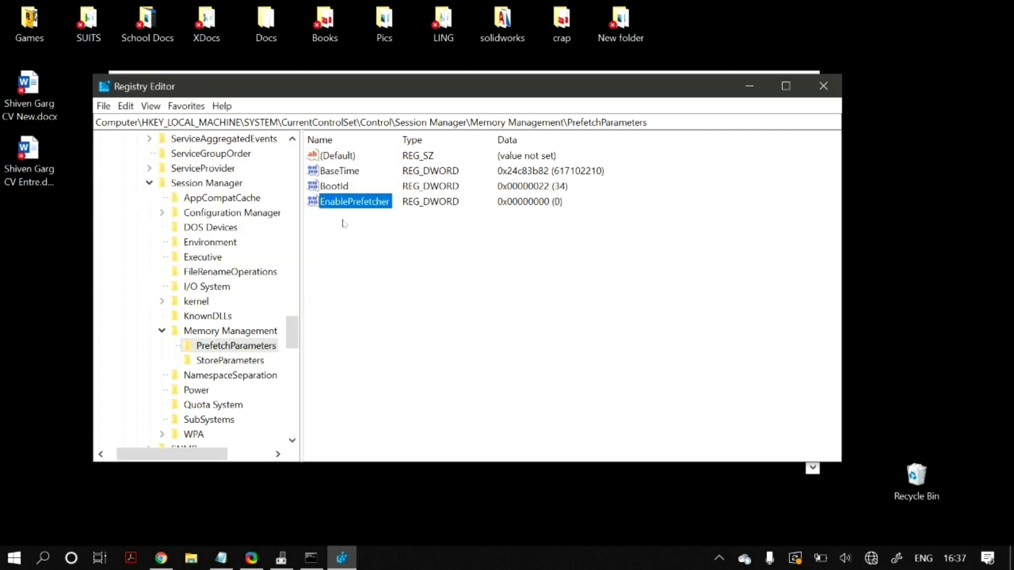
pyautogui.click(751, 91)
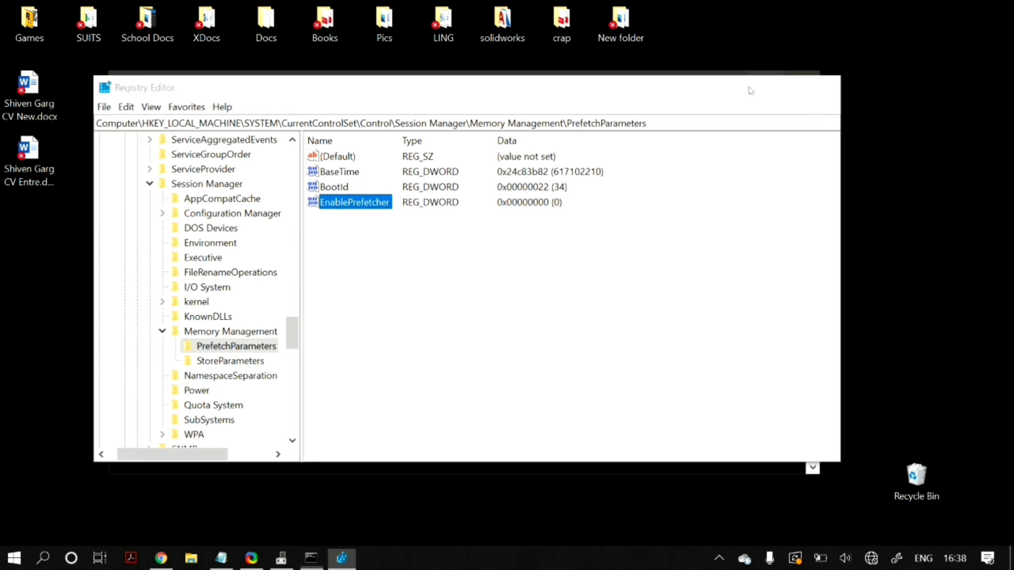
# - Run chkdsk.exe /f /r in Command Prompt and answer y to schedule the volume check for the next restart
pyautogui.click(292, 278)
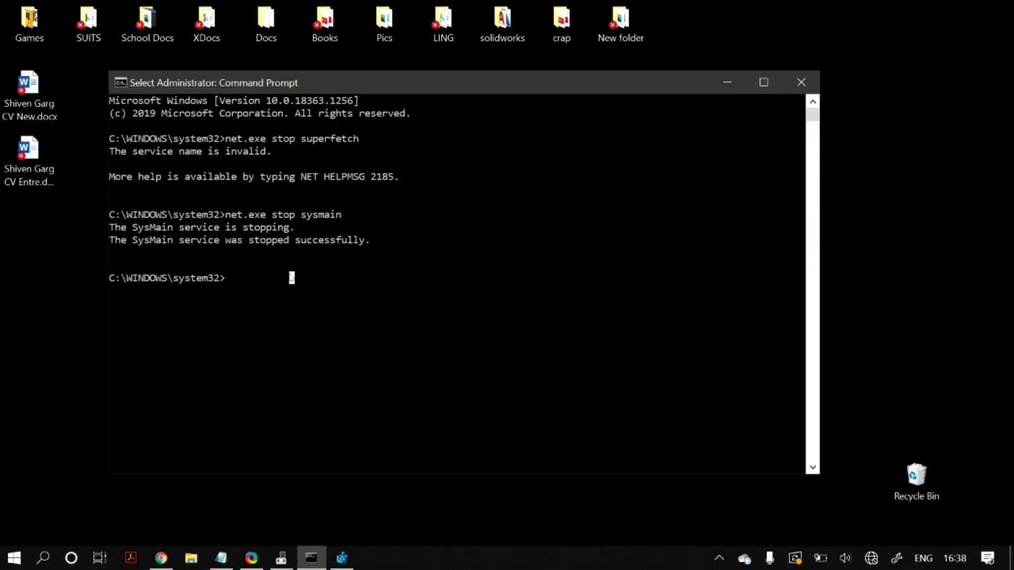
pyautogui.rightClick(291, 278)
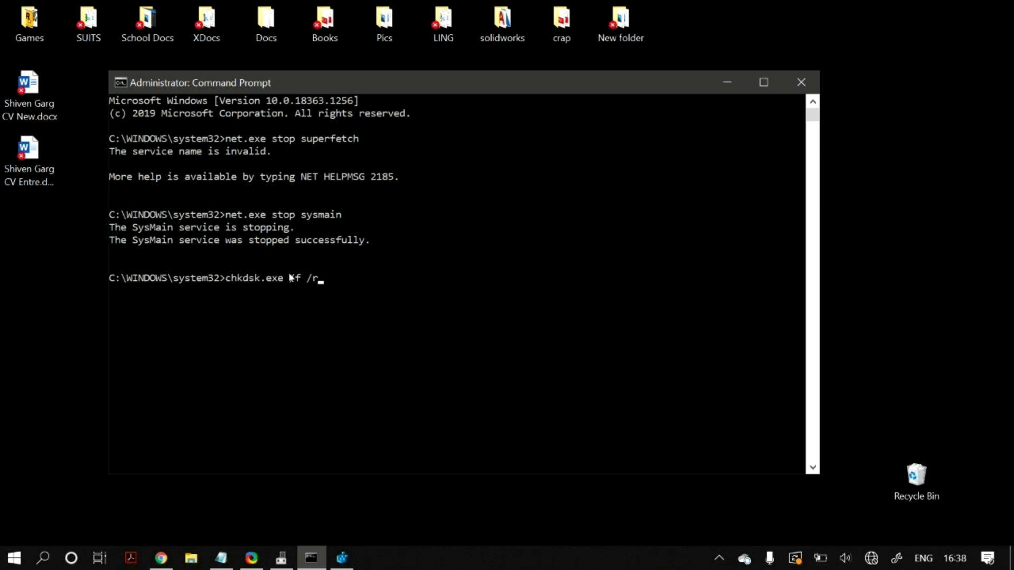
pyautogui.press('Return')
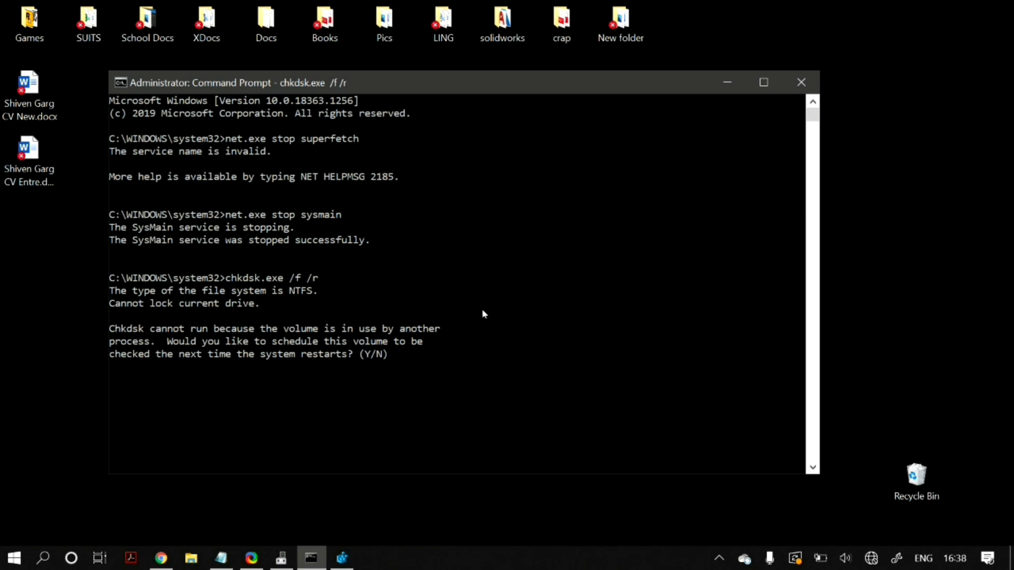
pyautogui.scroll(-1, 482, 314)
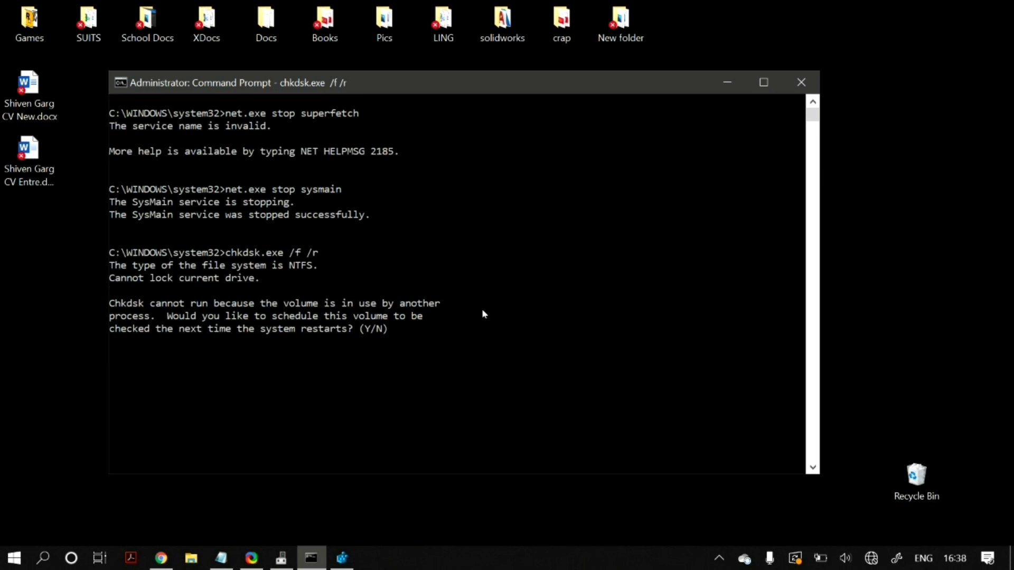
pyautogui.write('y')
pyautogui.press('Return')
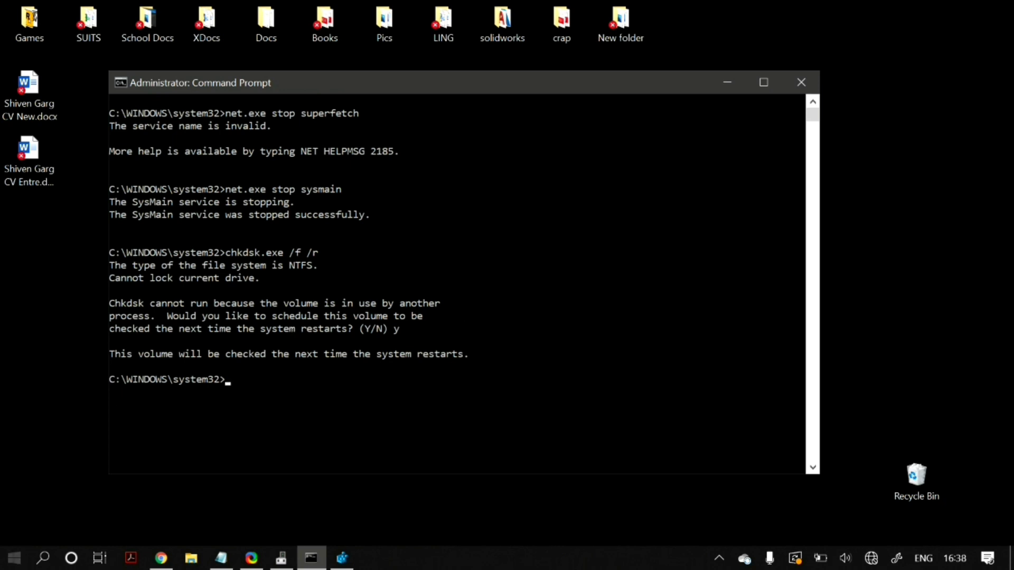
# - Find and open Task Scheduler and move its window clear of the screen edge
pyautogui.click(4, 565)
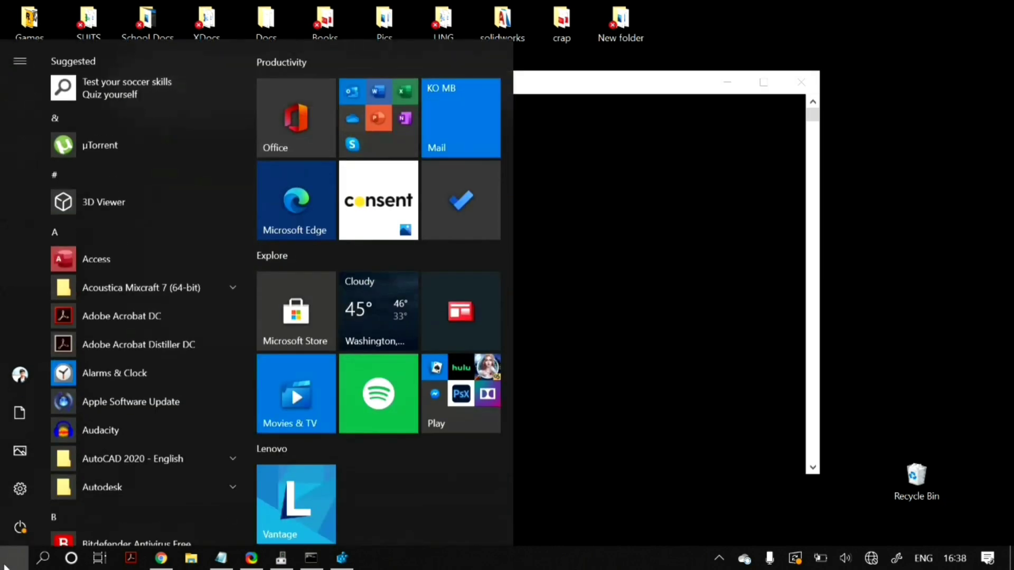
pyautogui.write('task')
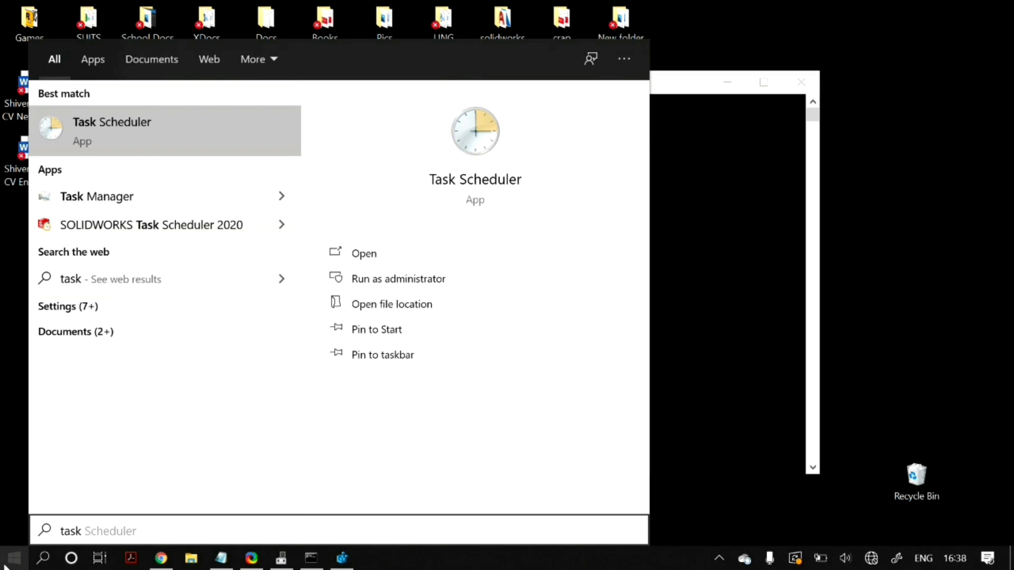
pyautogui.press('Return')
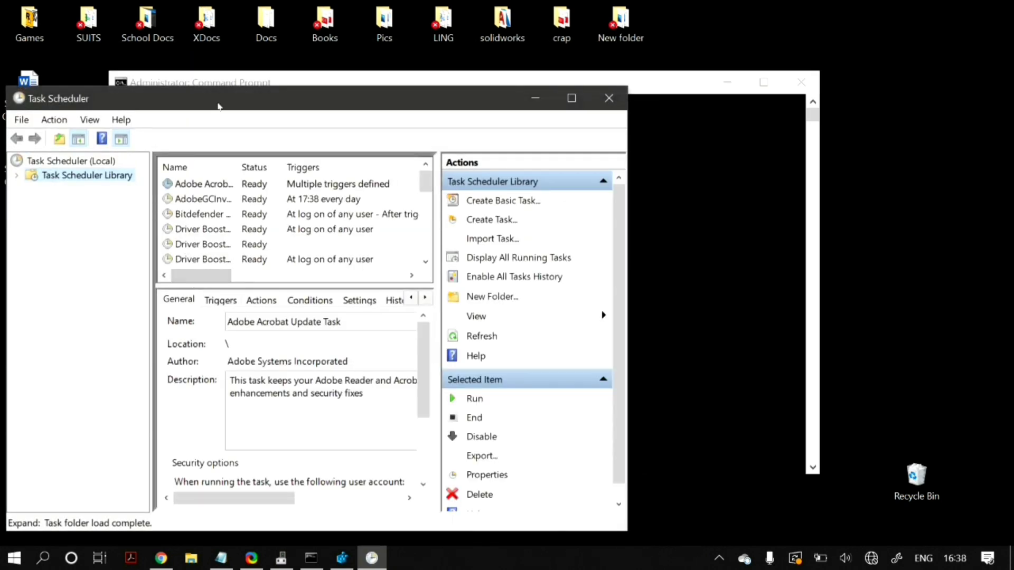
pyautogui.moveTo(218, 106); pyautogui.dragTo(320, 71)
# - Open the Defrag folder under Microsoft > Windows in the Task Scheduler Library
pyautogui.doubleClick(175, 143)
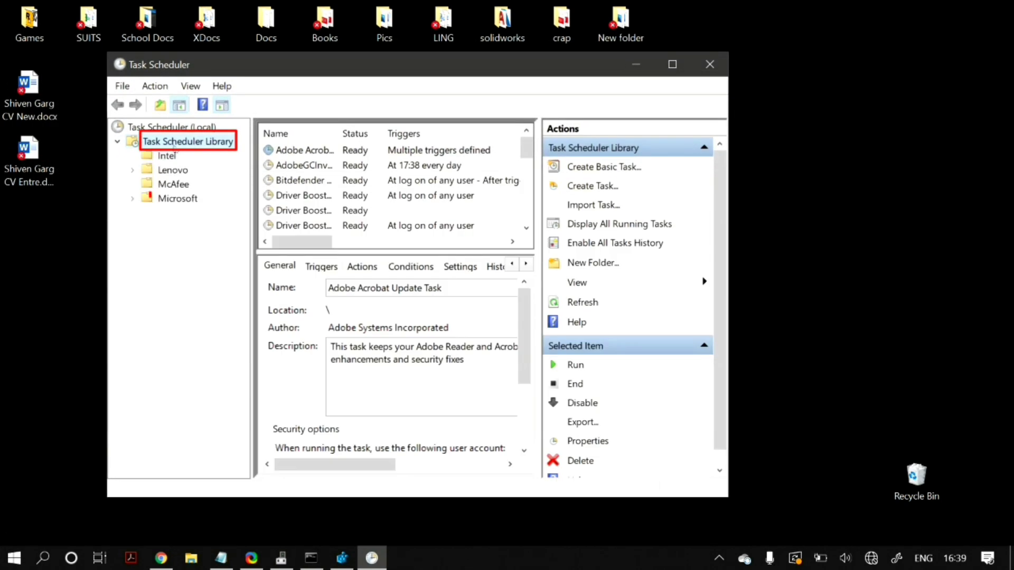
pyautogui.doubleClick(178, 198)
pyautogui.doubleClick(192, 240)
pyautogui.scroll(-5, 127, 394)
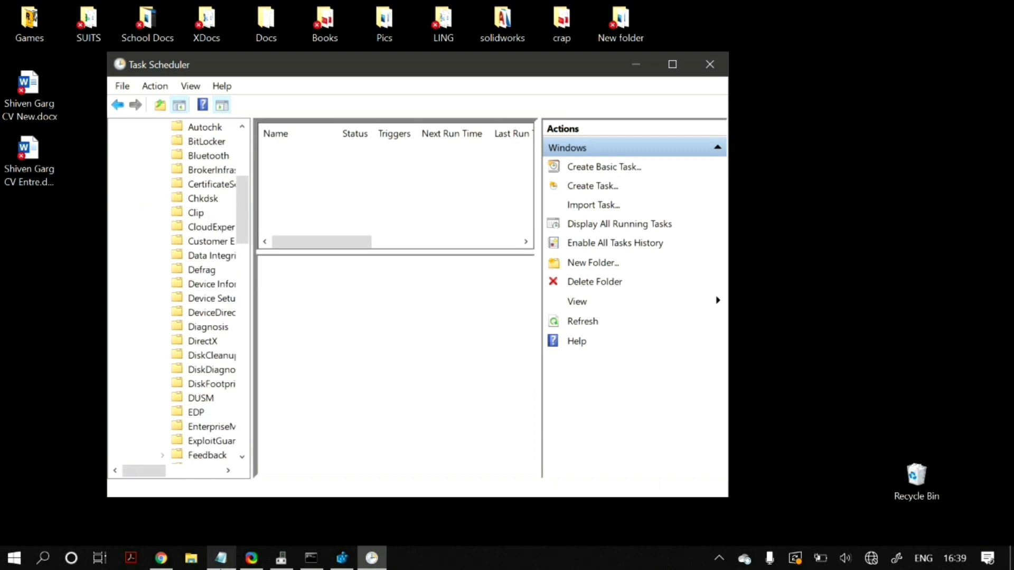
pyautogui.click(205, 271)
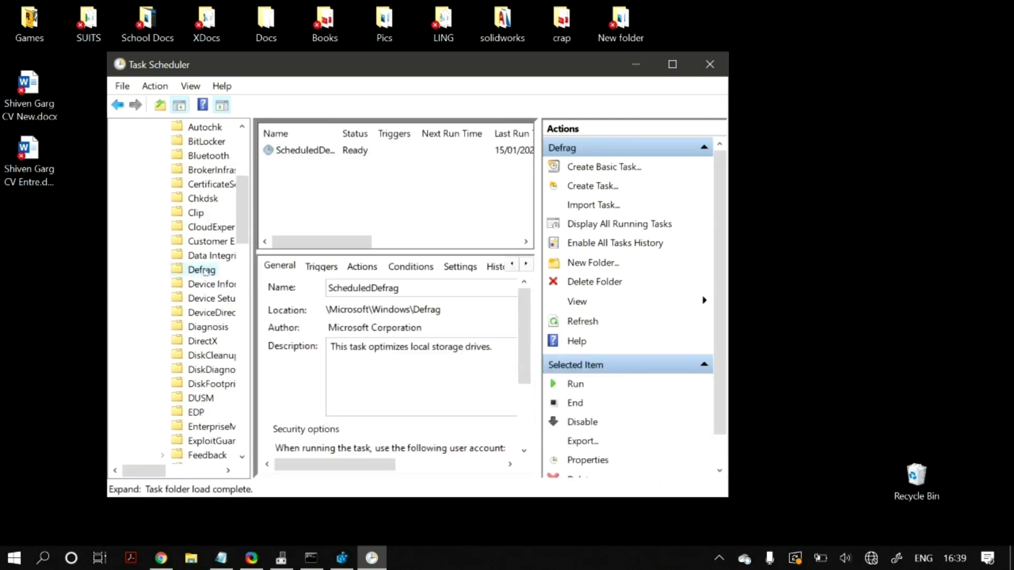
# - End all instances of the ScheduledDefrag task, disable it, and minimize Task Scheduler
pyautogui.click(295, 155)
pyautogui.click(575, 403)
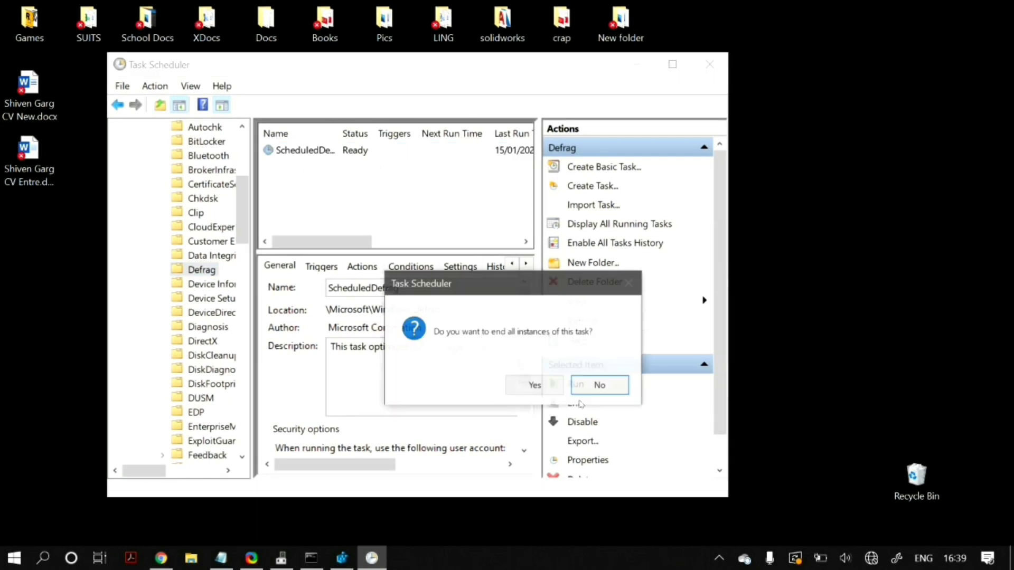
pyautogui.click(535, 387)
pyautogui.click(583, 422)
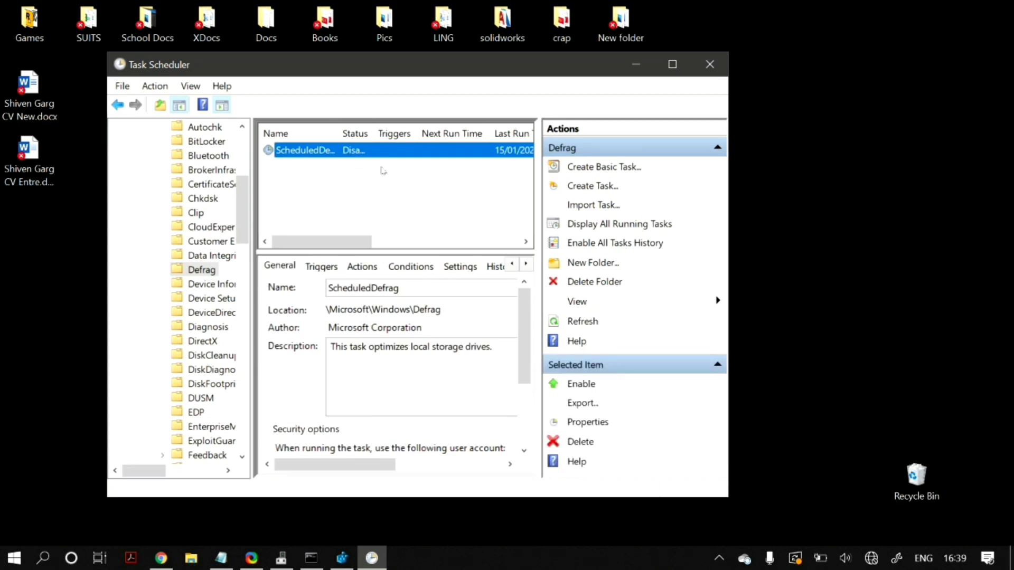
pyautogui.click(636, 64)
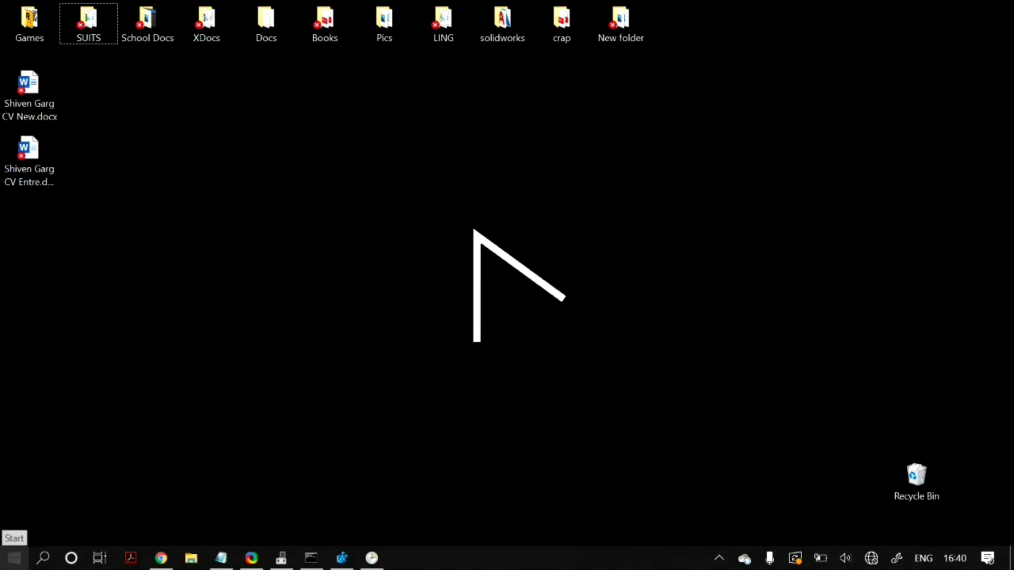
# - Open the advanced power settings of the Balanced power plan from Power Options
pyautogui.rightClick(14, 558)
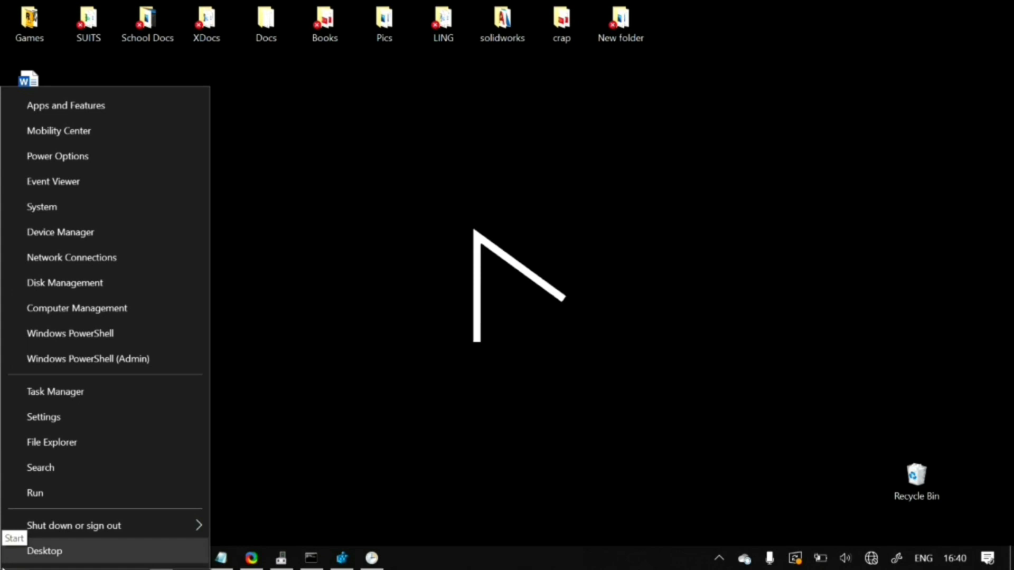
pyautogui.click(90, 156)
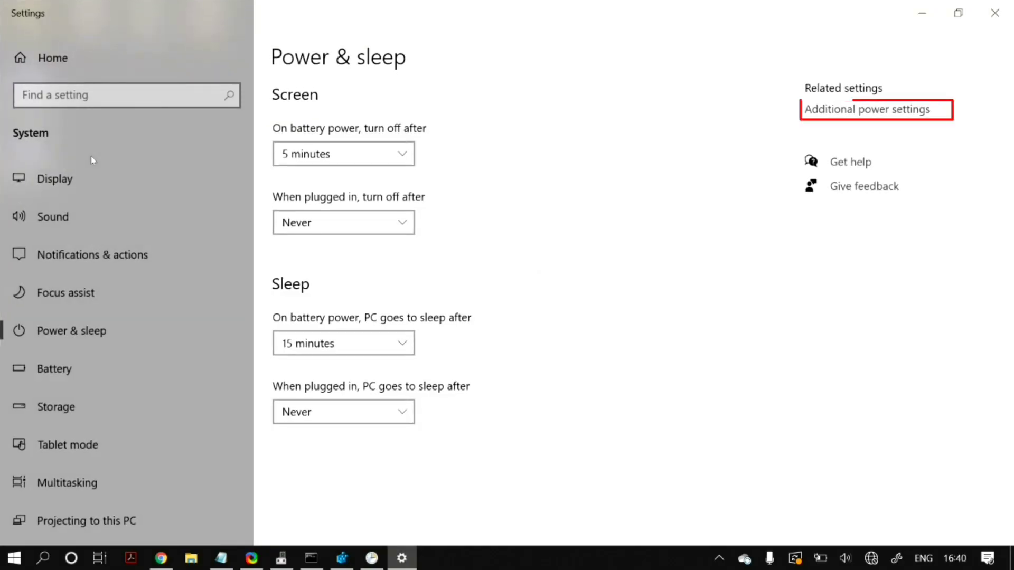
pyautogui.click(846, 111)
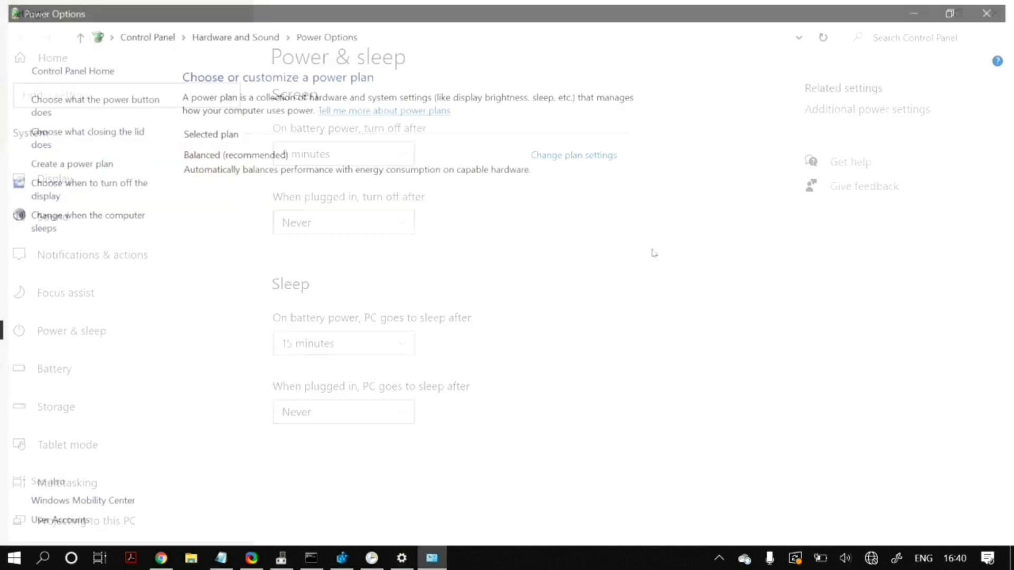
pyautogui.click(565, 153)
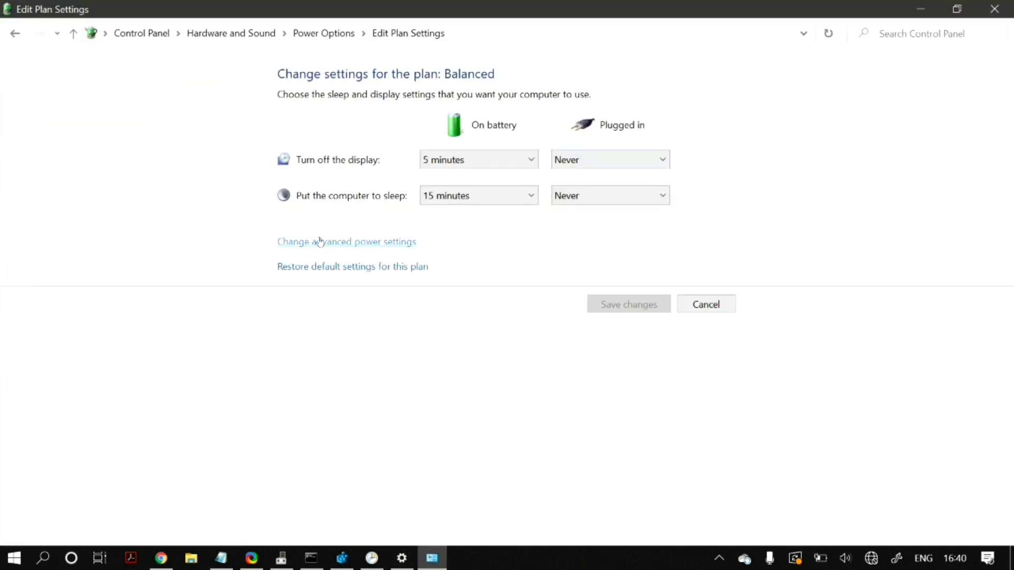
pyautogui.click(389, 247)
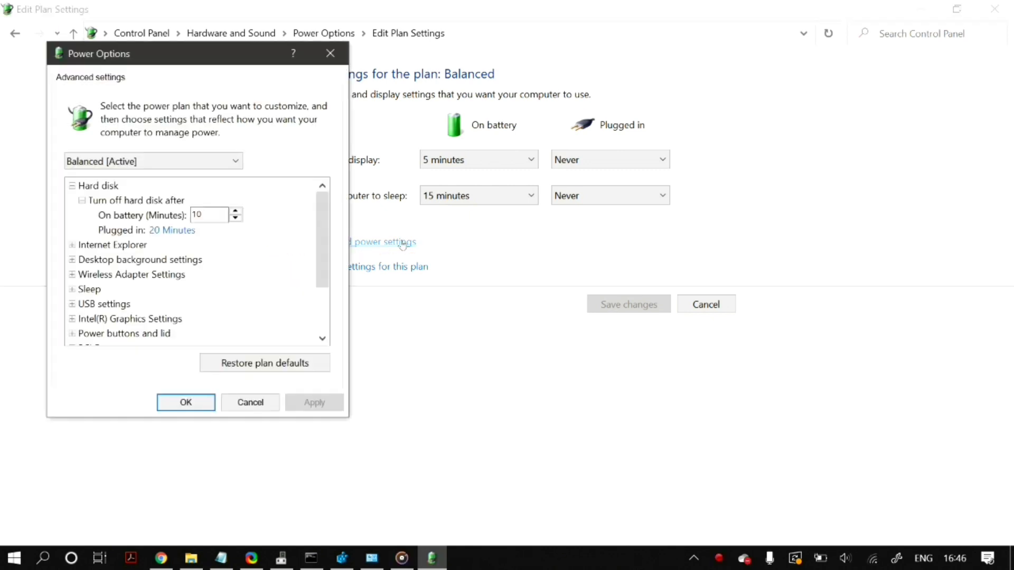
# - Choose the High Performance plan in the advanced power settings and accept the dialog
pyautogui.click(207, 161)
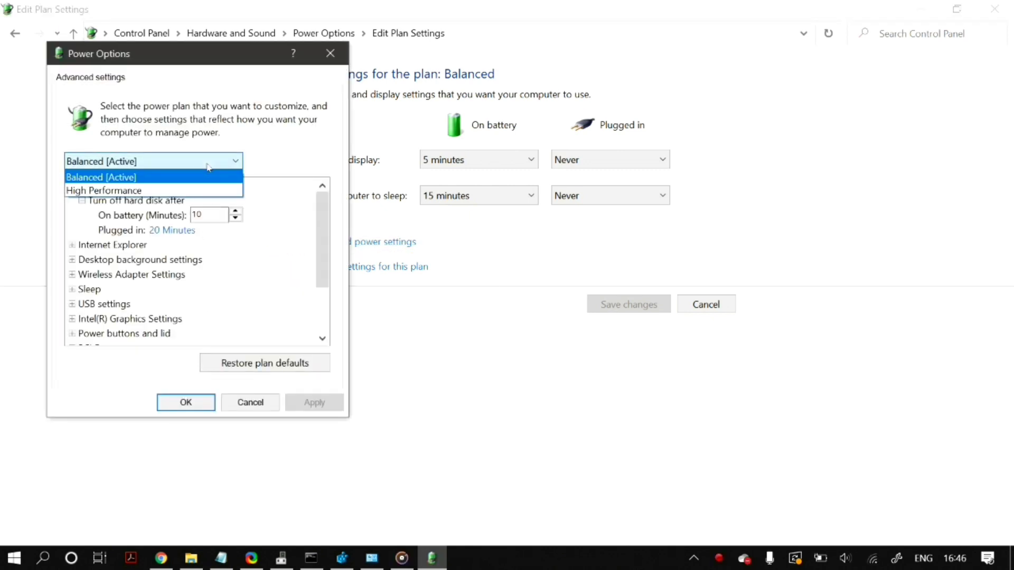
pyautogui.click(214, 192)
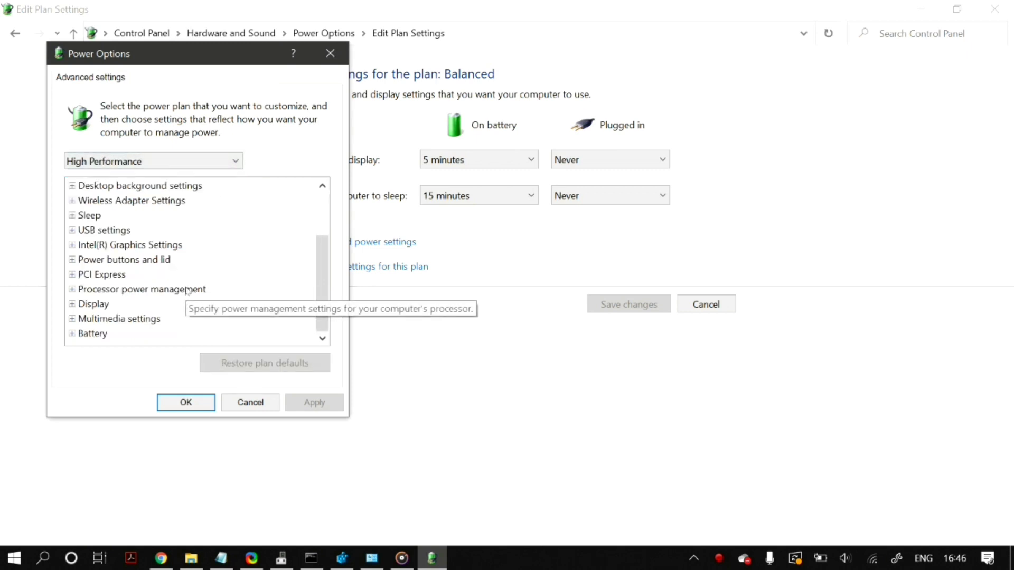
pyautogui.click(186, 402)
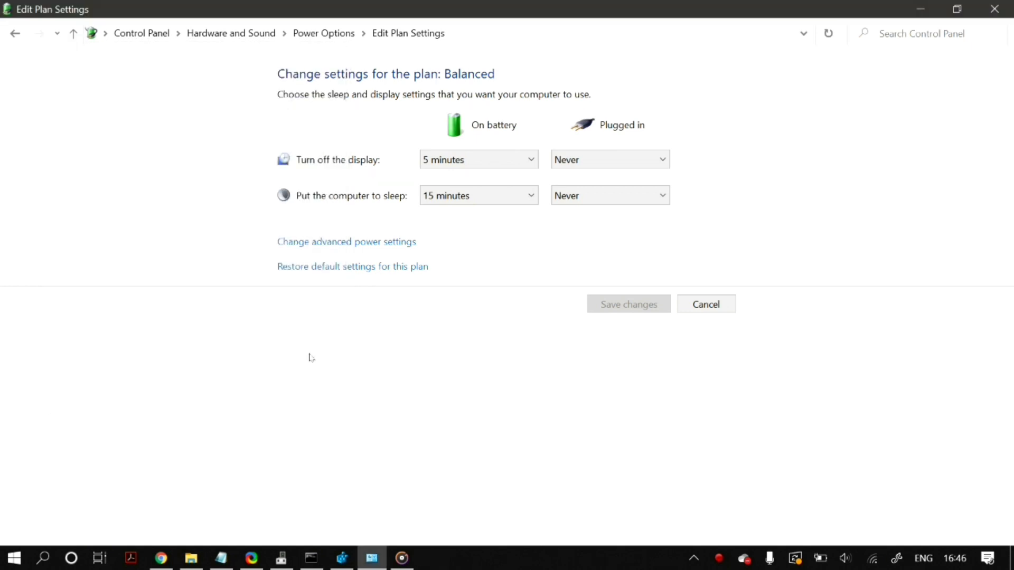
# - Open the Protection settings of Bitdefender Antivirus Free Edition from the desktop and turn off the Protection Shield
pyautogui.press('super+d')
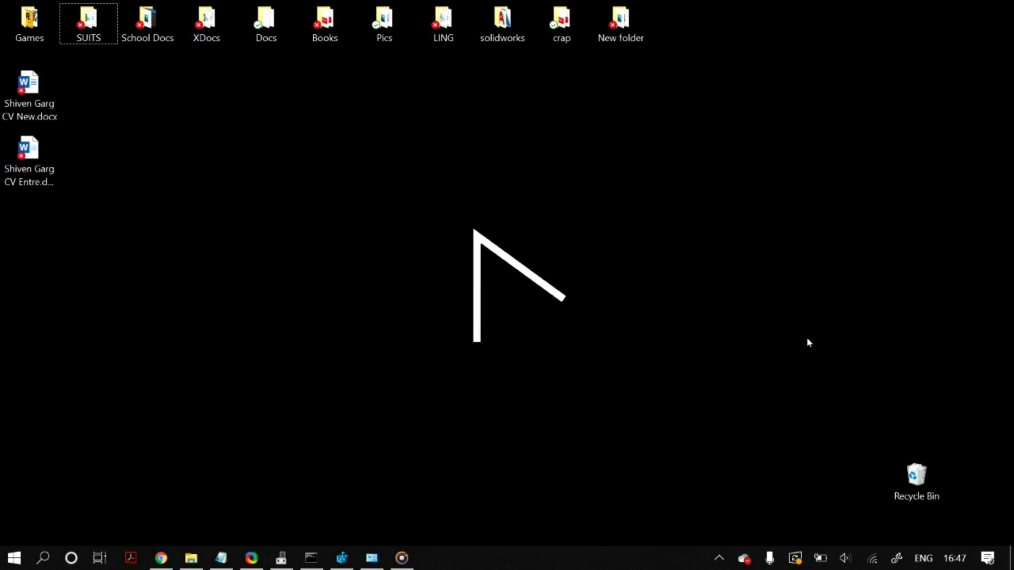
pyautogui.click(714, 562)
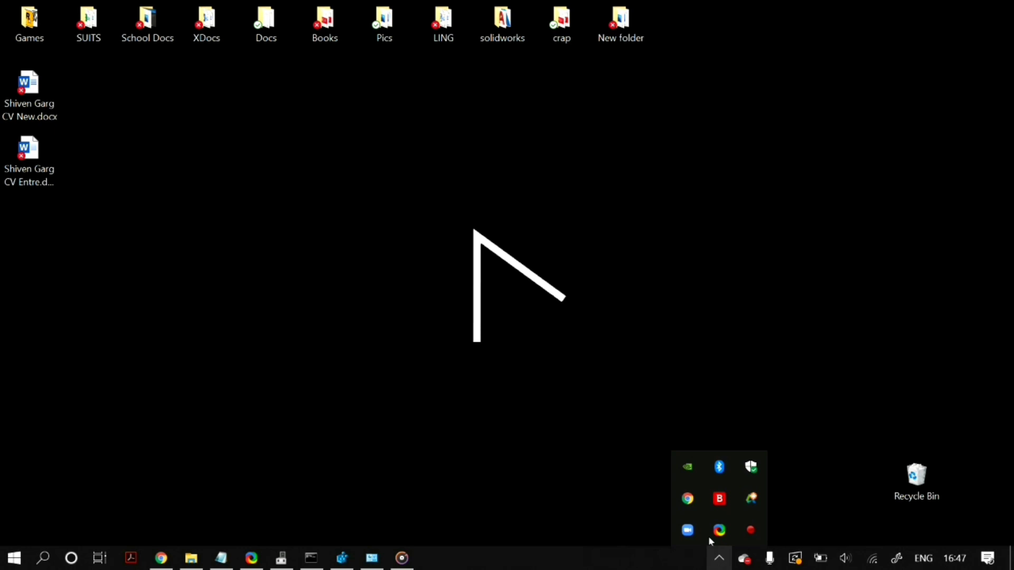
pyautogui.click(719, 498)
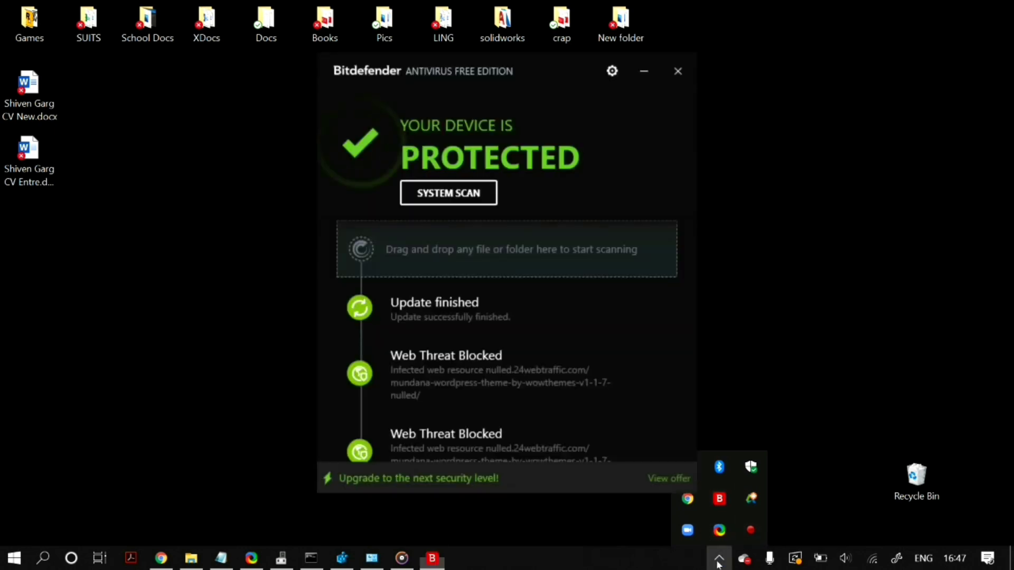
pyautogui.click(612, 73)
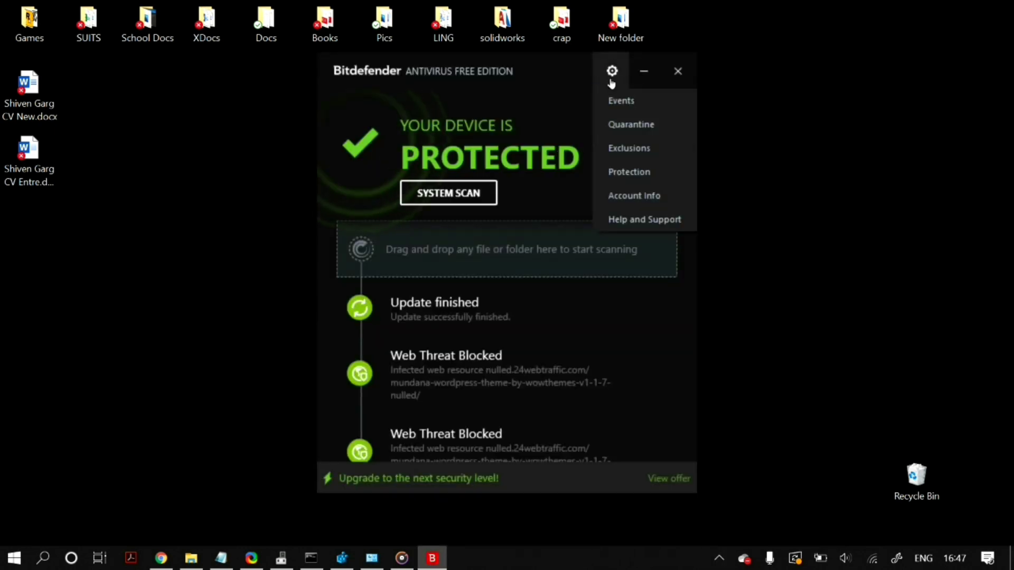
pyautogui.click(645, 172)
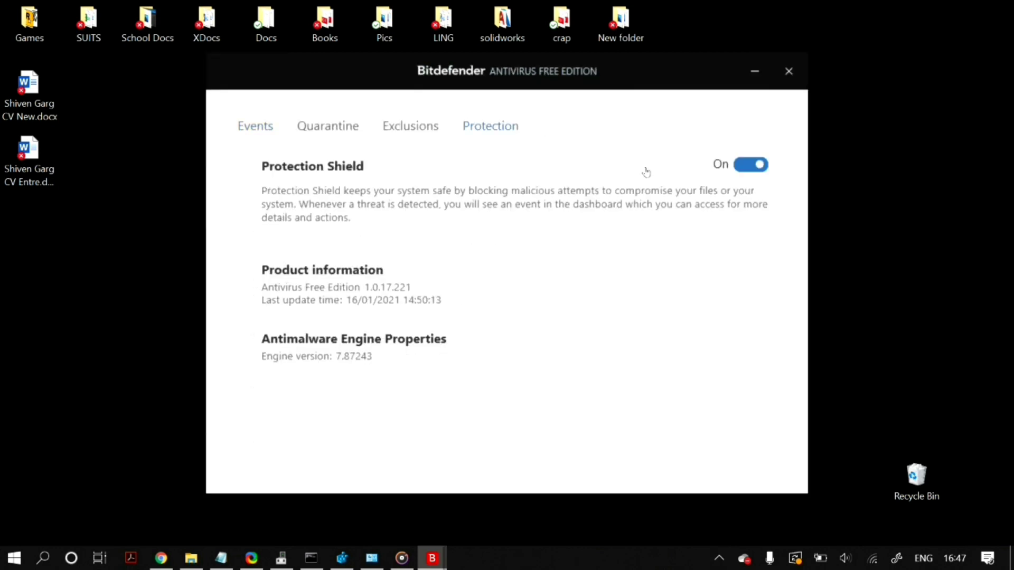
pyautogui.moveTo(699, 148); pyautogui.dragTo(781, 177)
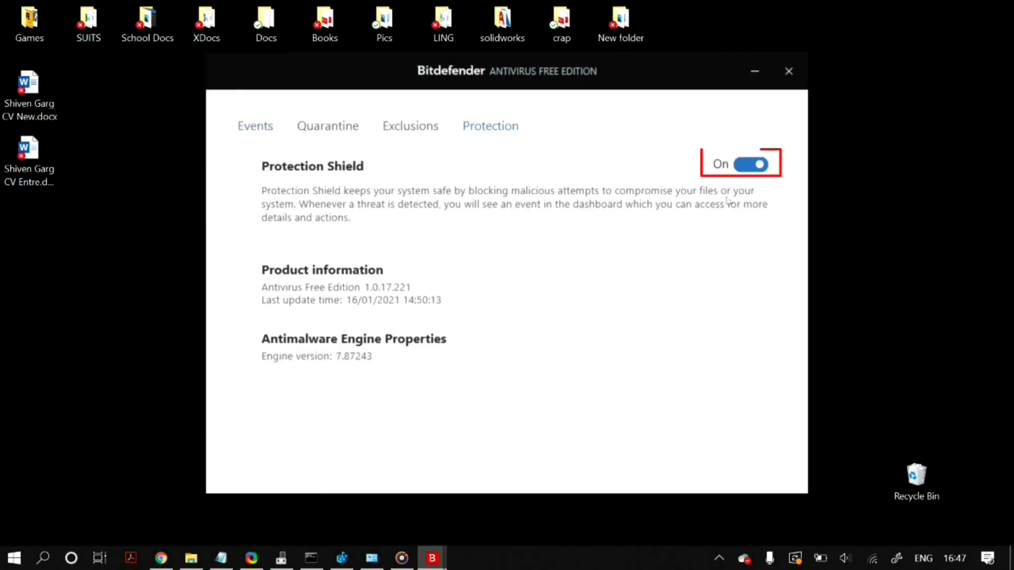
pyautogui.click(760, 166)
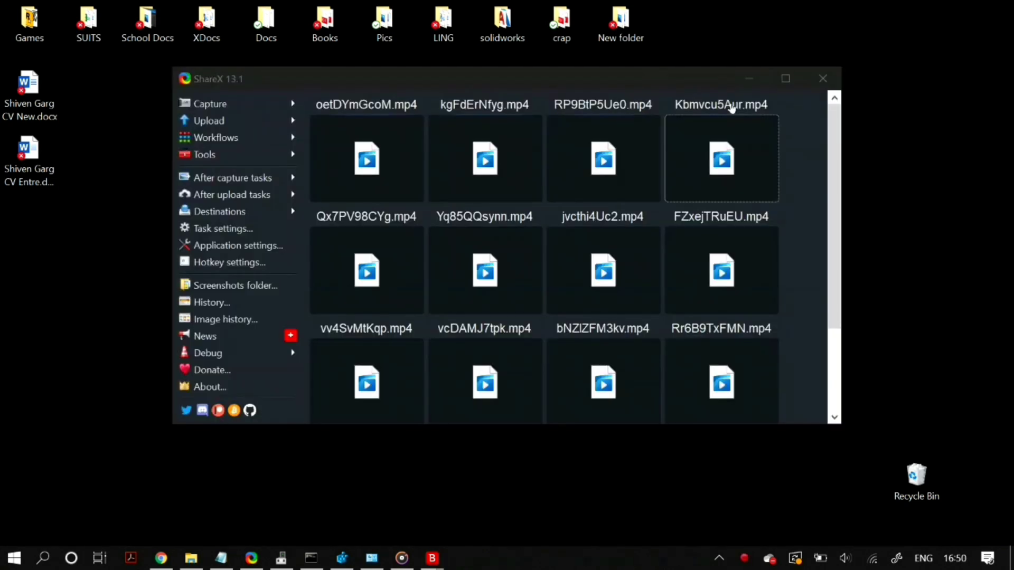
# - Minimize the ShareX window, open Control Panel, and search it for "system settings"
pyautogui.click(745, 77)
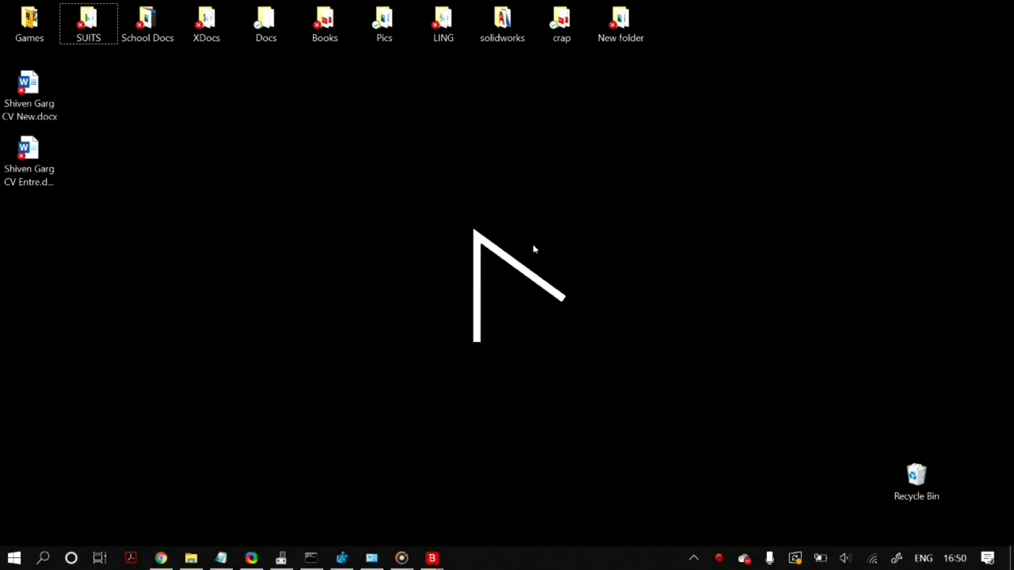
pyautogui.click(3, 566)
pyautogui.write('con')
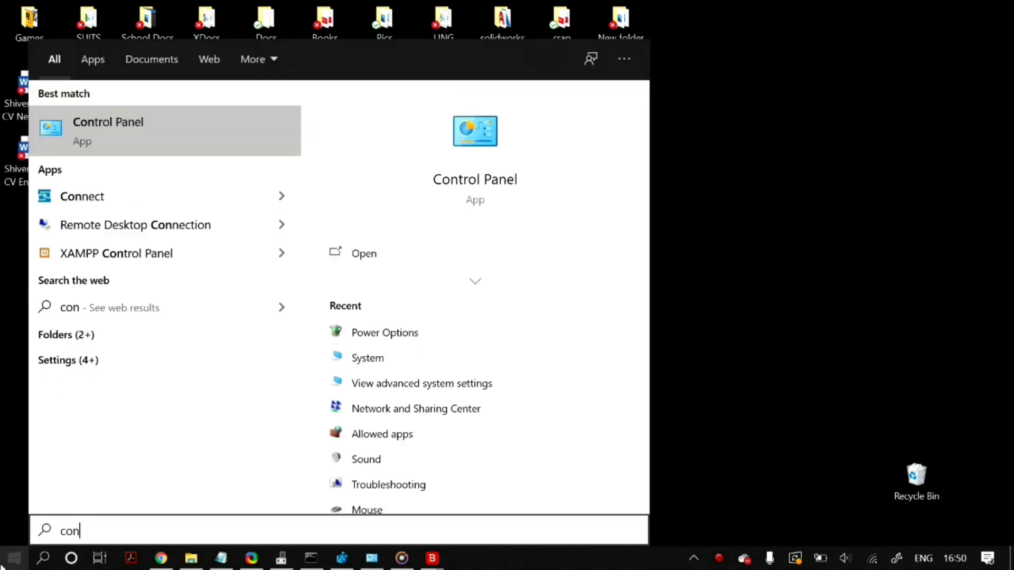
pyautogui.press('Return')
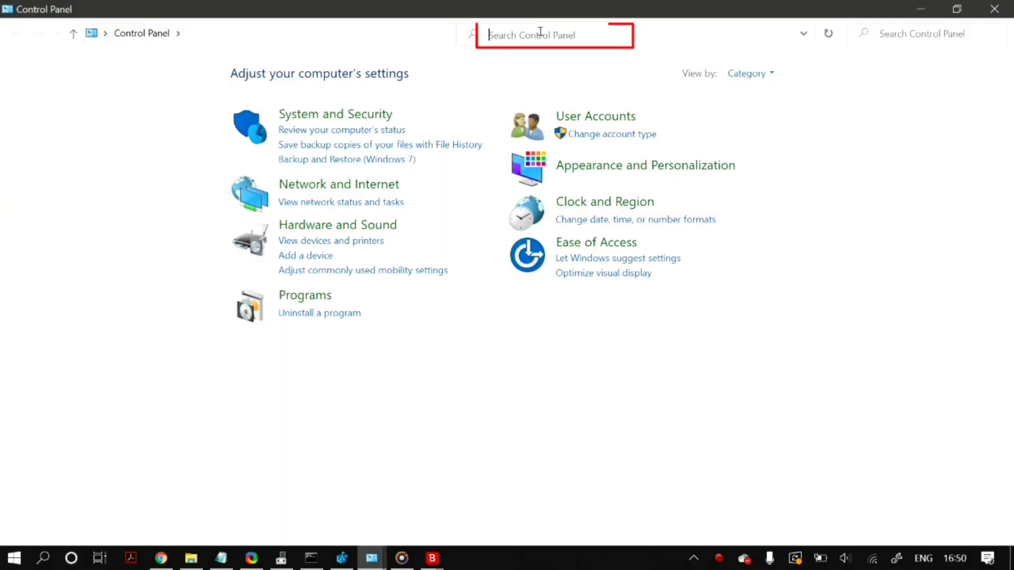
pyautogui.write('system settings')
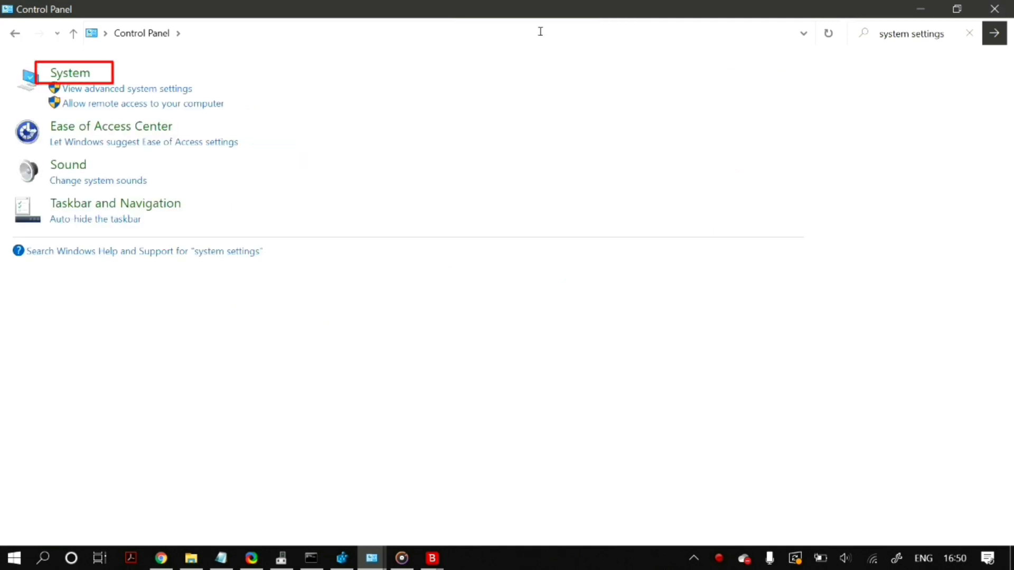
# - Open the Virtual Memory dialog through the advanced system settings and the advanced performance options
pyautogui.click(120, 89)
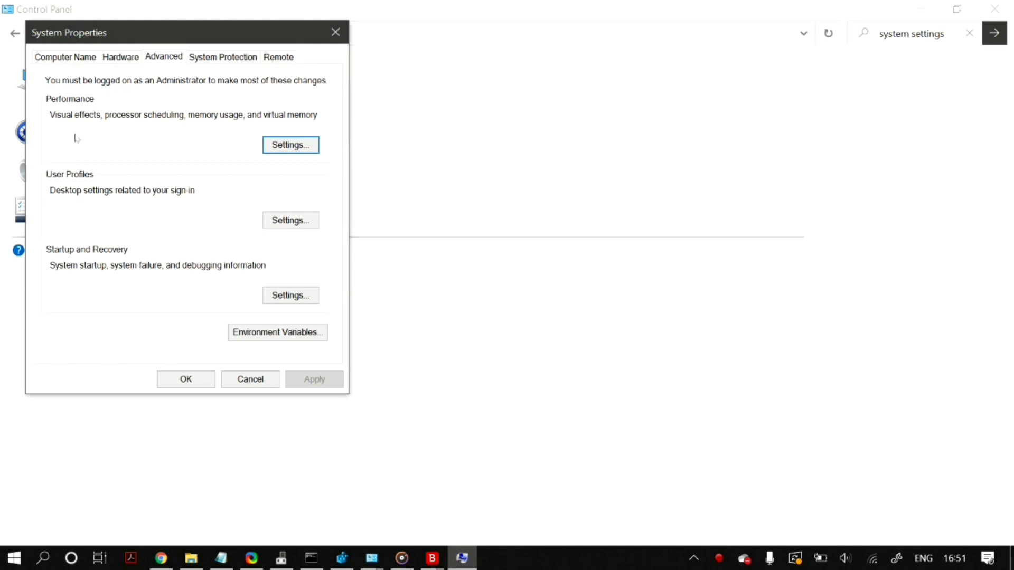
pyautogui.click(276, 148)
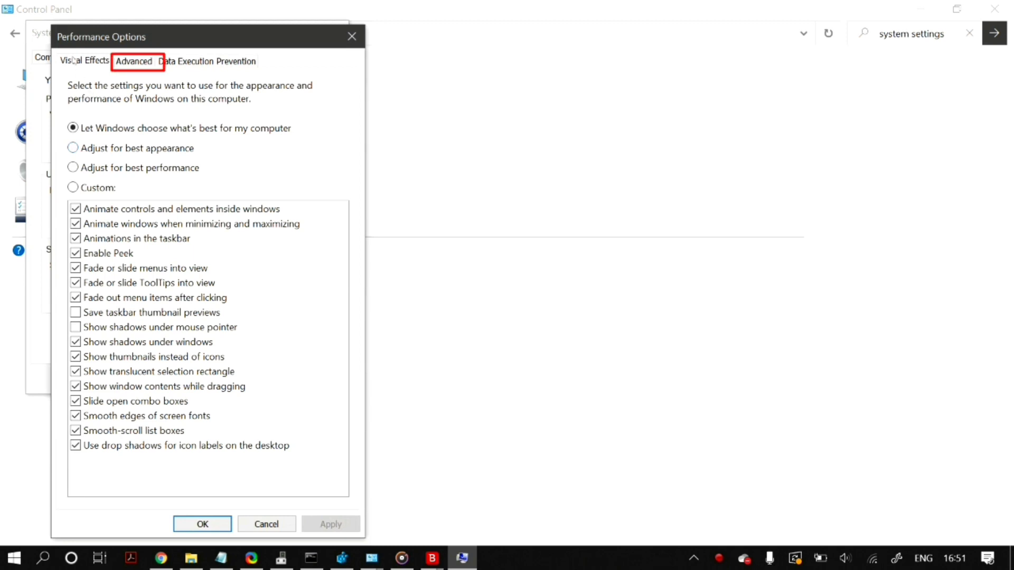
pyautogui.click(138, 62)
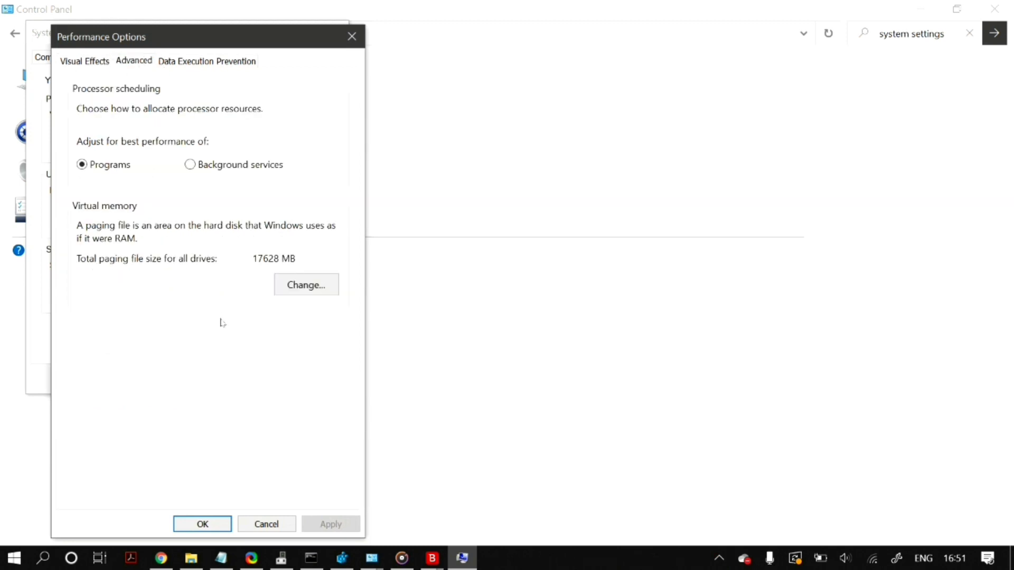
pyautogui.click(297, 291)
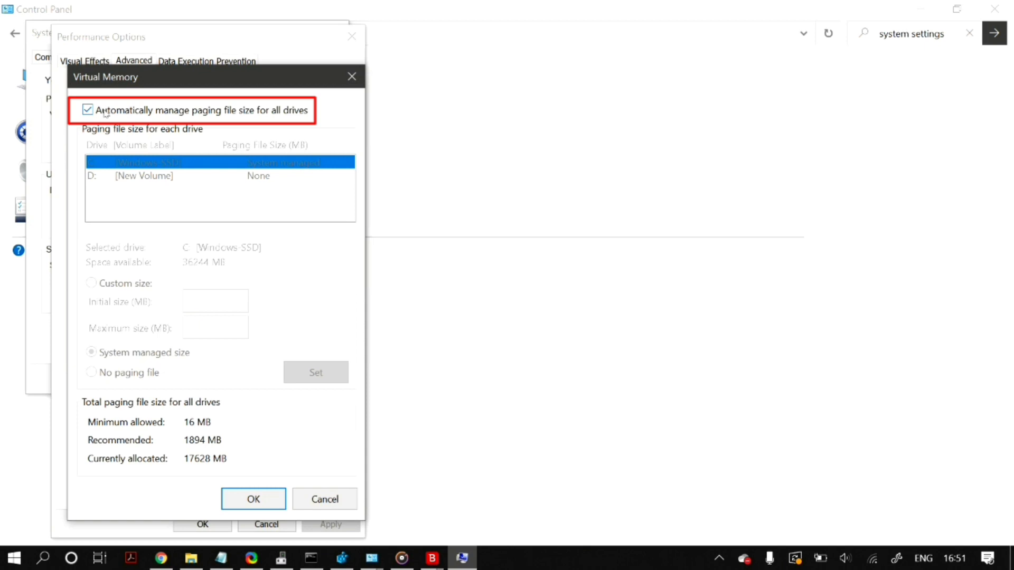
# - Turn automatic paging file management off, choose System managed size for drive C:, turn automatic management back on, and accept the change
pyautogui.click(87, 110)
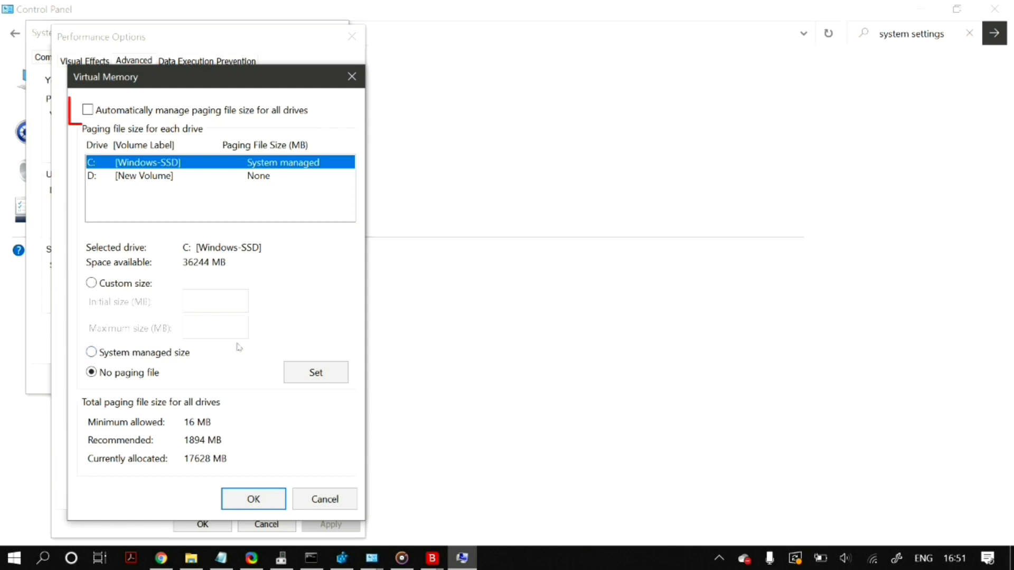
pyautogui.click(172, 354)
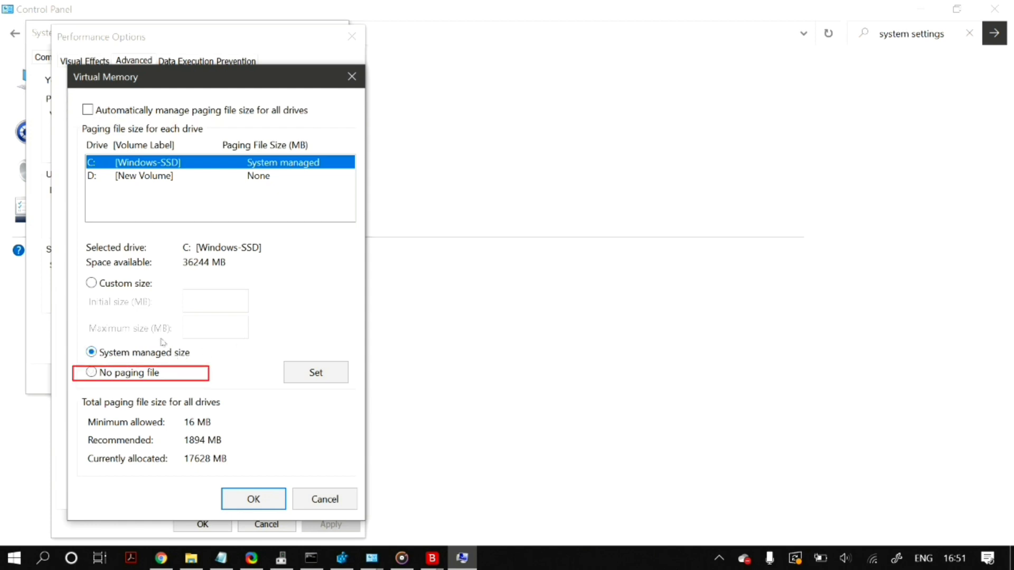
pyautogui.click(96, 111)
pyautogui.click(236, 499)
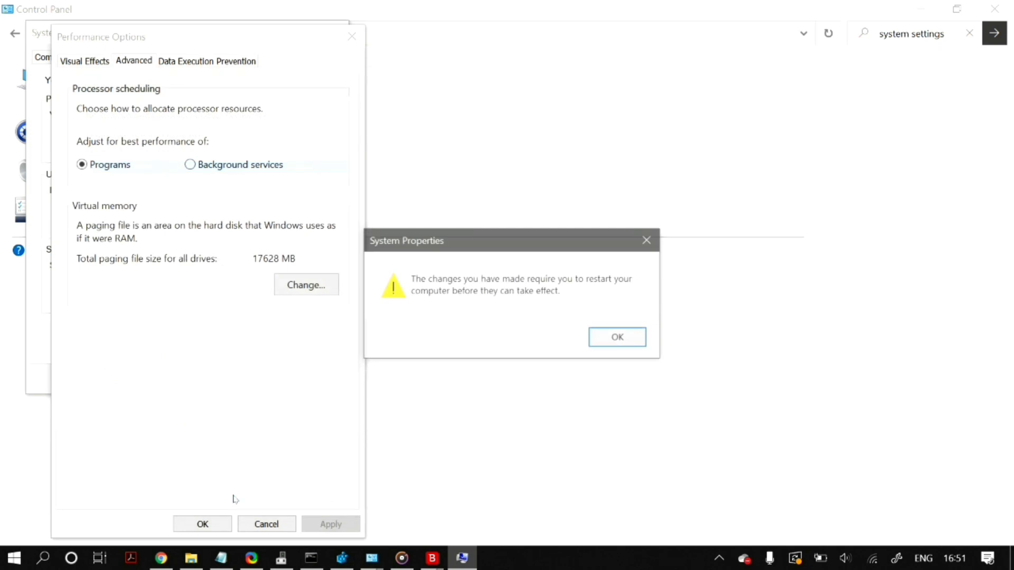
pyautogui.click(649, 238)
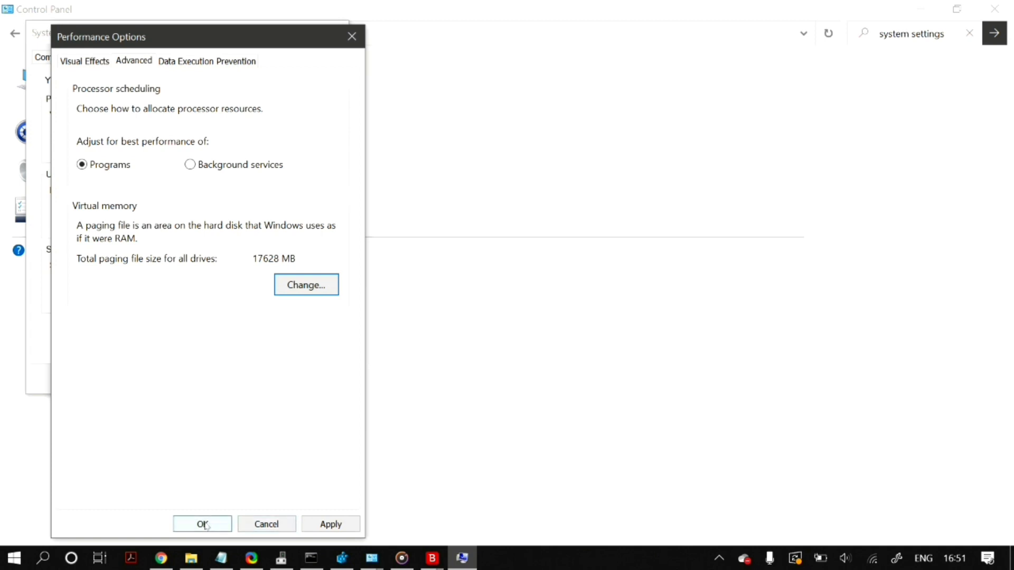
# - Close the Performance Options and System Properties dialogs, and close Control Panel
pyautogui.click(267, 524)
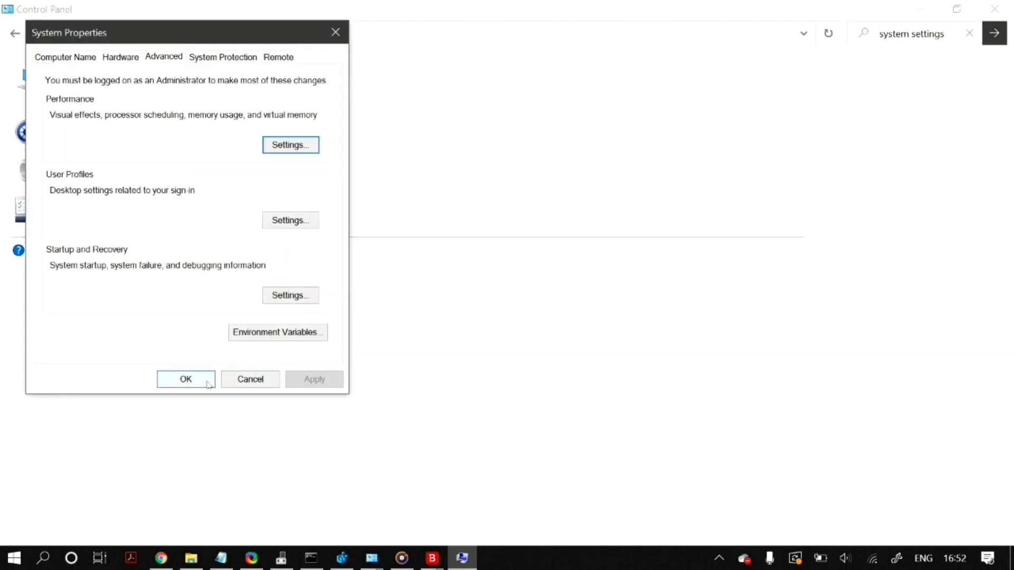
pyautogui.click(250, 379)
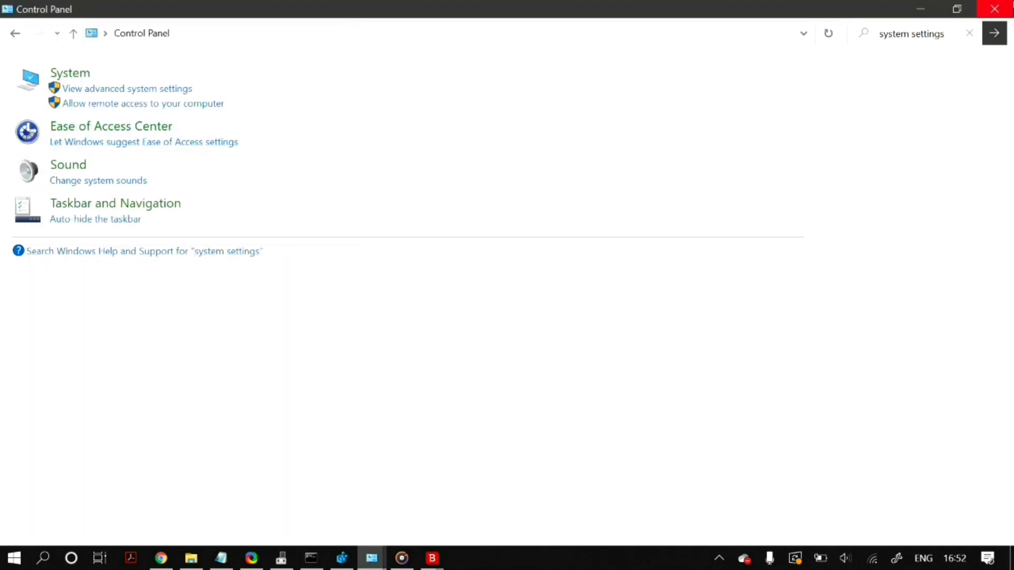
pyautogui.click(995, 9)
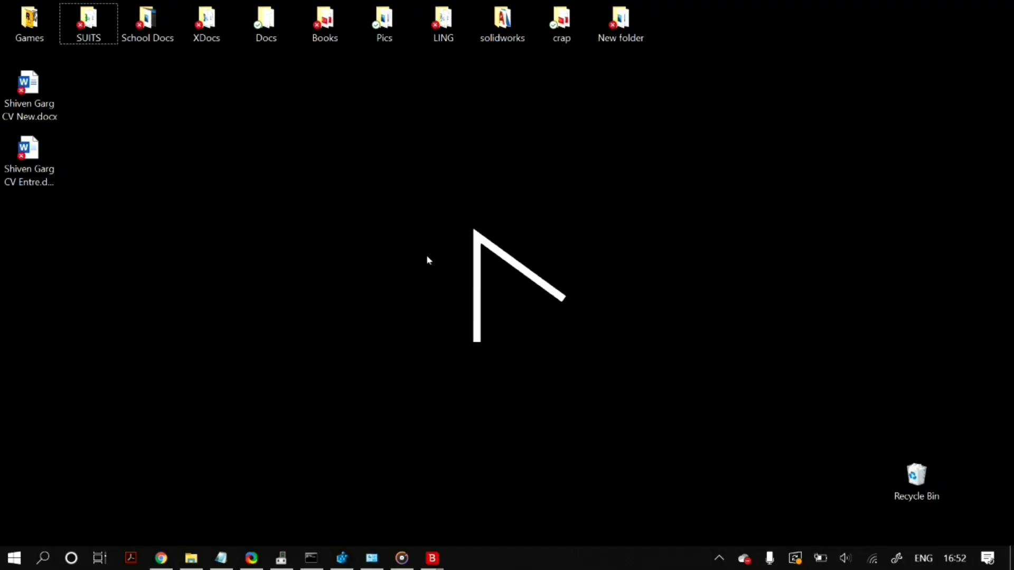
# - Launch Google Chrome and open the Privacy and security section of its settings
pyautogui.press('super')
pyautogui.write('google')
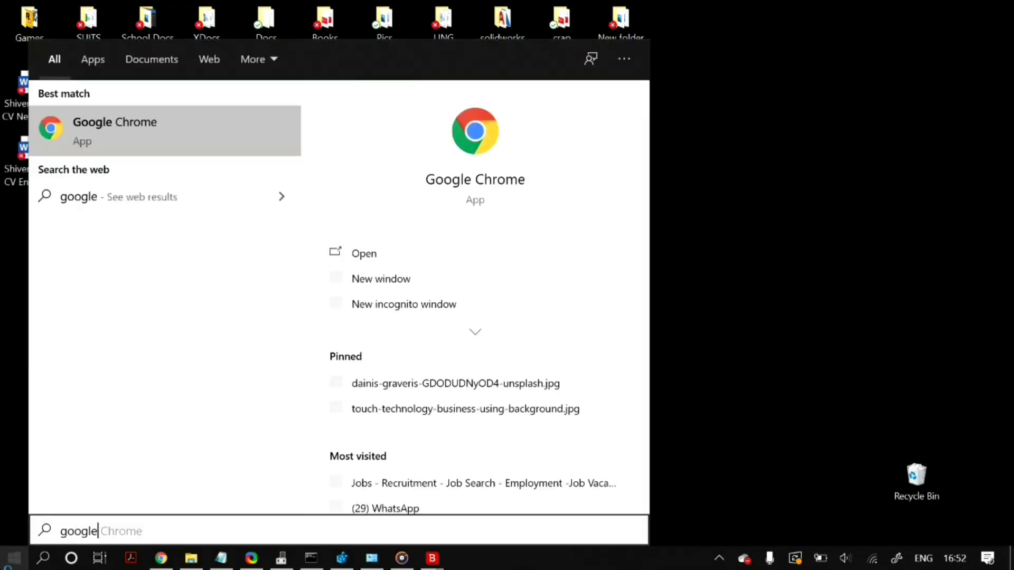
pyautogui.press('Return')
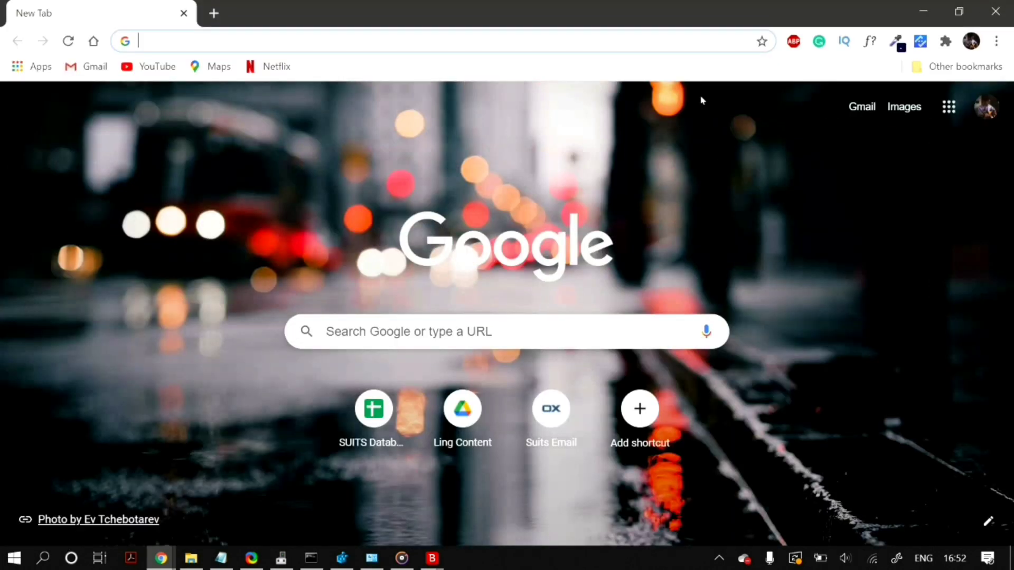
pyautogui.click(997, 42)
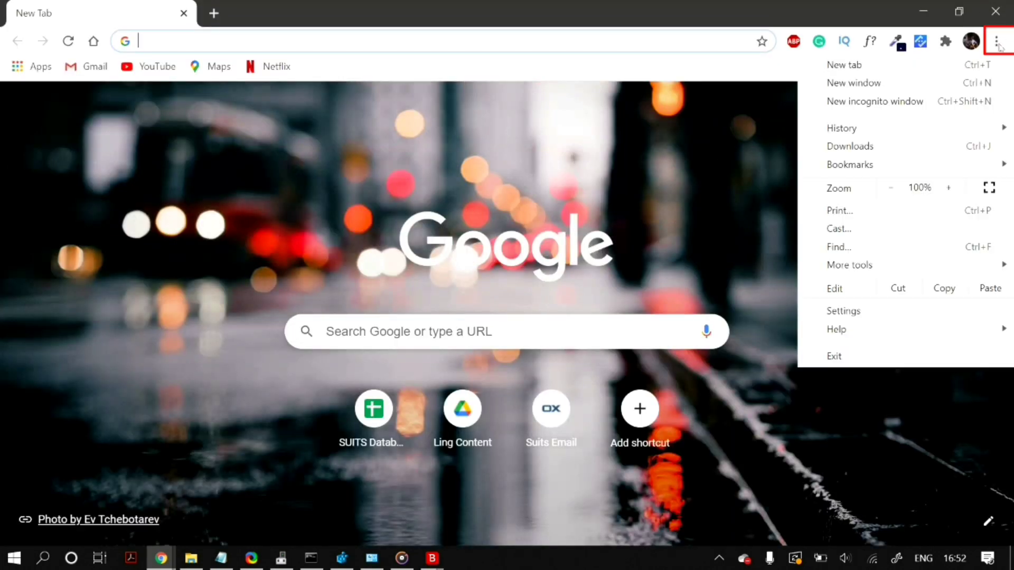
pyautogui.click(867, 311)
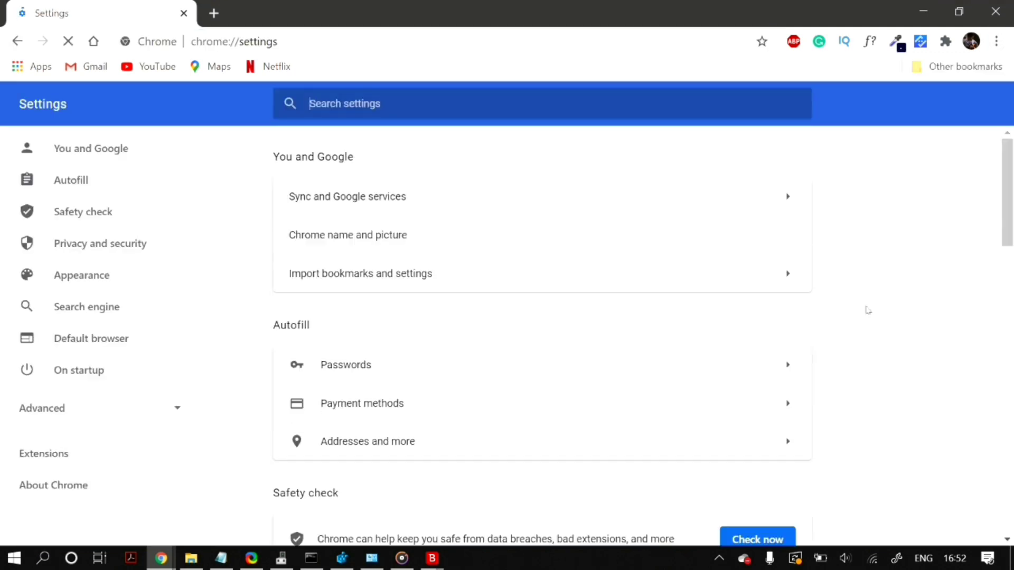
pyautogui.click(112, 244)
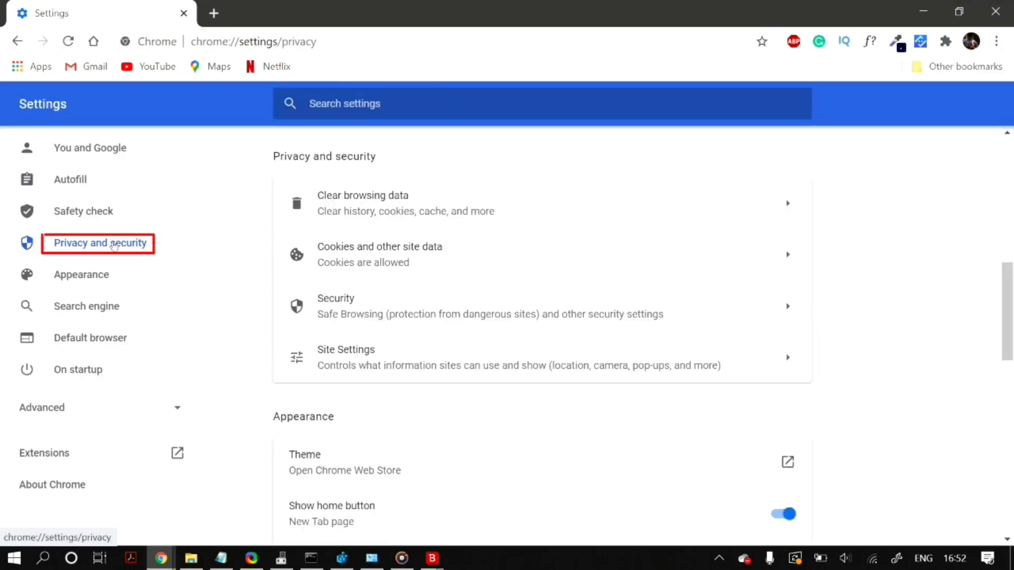
# - Search the Chrome settings for "load pages" and examine the options under Cookies and other site data
pyautogui.scroll(10, 296, 449)
pyautogui.click(517, 107)
pyautogui.write('load pages')
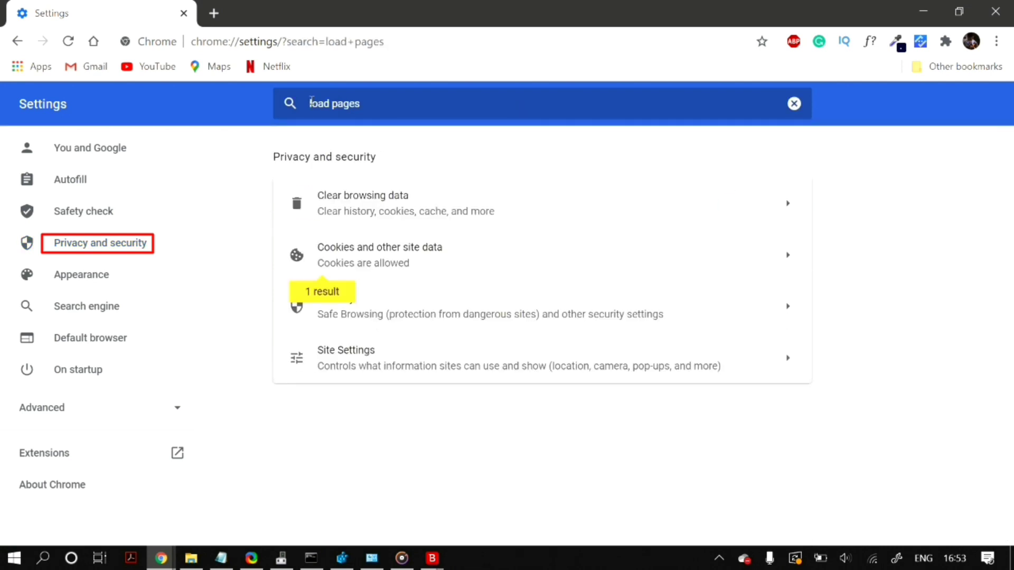
pyautogui.click(399, 253)
pyautogui.moveTo(289, 379)
pyautogui.mouseDown()
pyautogui.moveTo(359, 397)
pyautogui.moveTo(283, 390)
pyautogui.mouseUp()
pyautogui.scroll(-3, 283, 389)
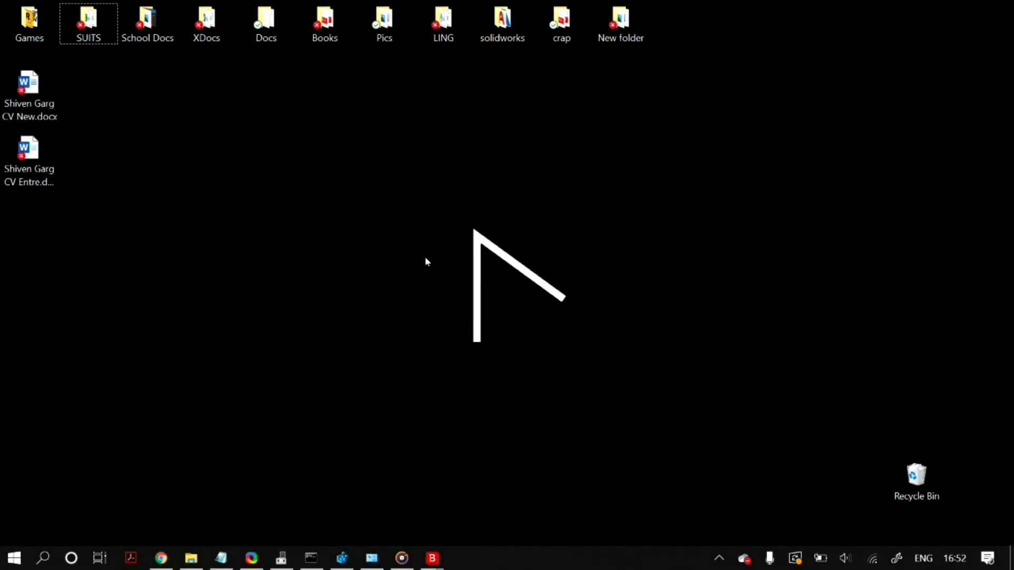
# - Open a fresh Chrome window from the desktop, maximize it, and go to its Privacy and security settings
pyautogui.press('super')
pyautogui.write('go')
pyautogui.press('Escape')
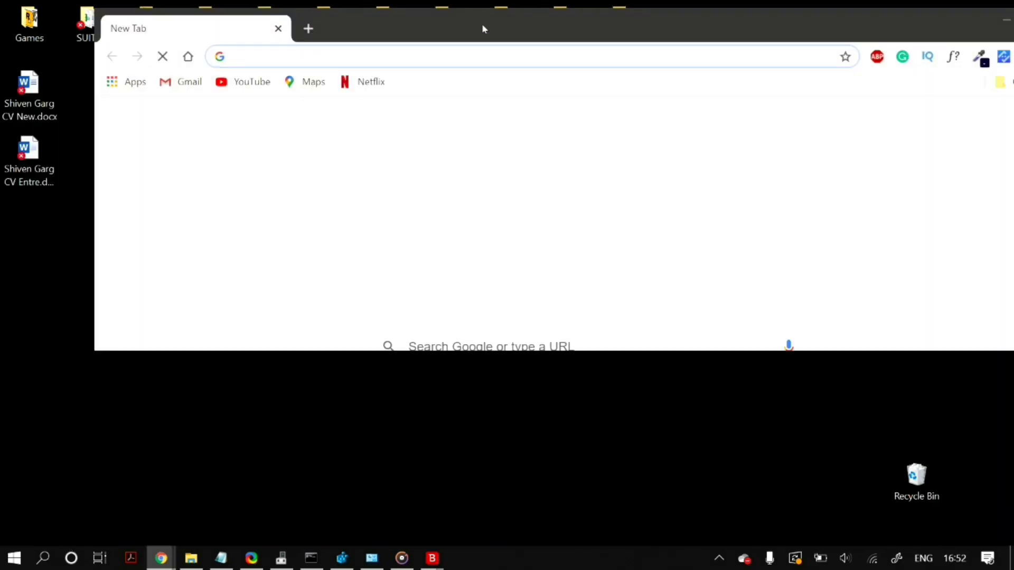
pyautogui.doubleClick(482, 29)
pyautogui.click(998, 42)
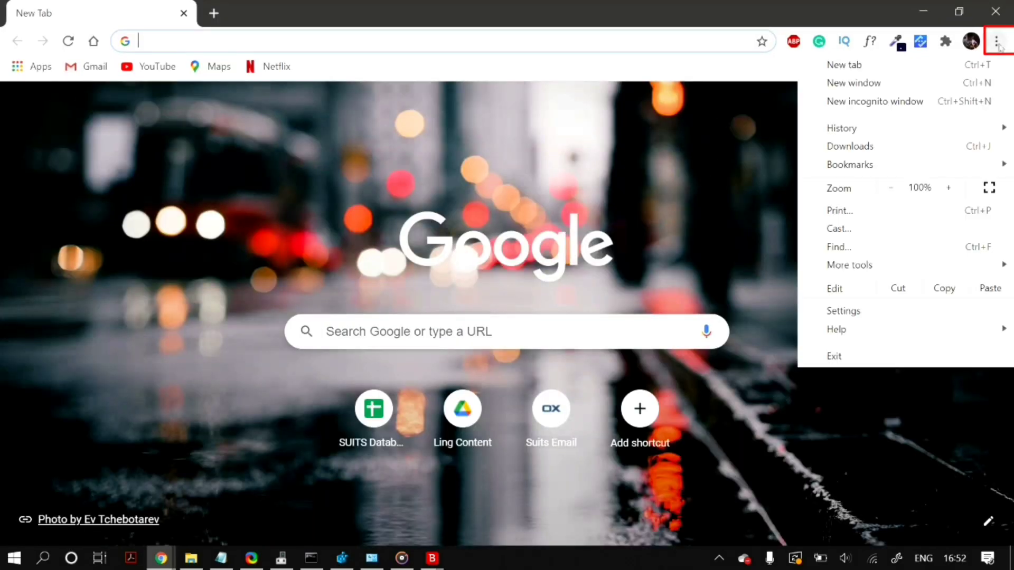
pyautogui.click(869, 310)
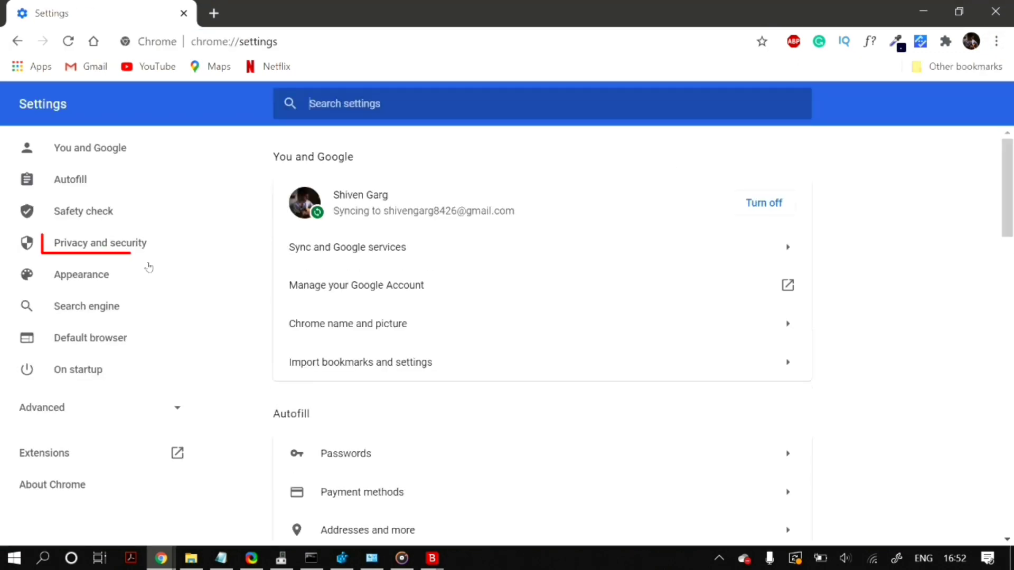
pyautogui.click(114, 245)
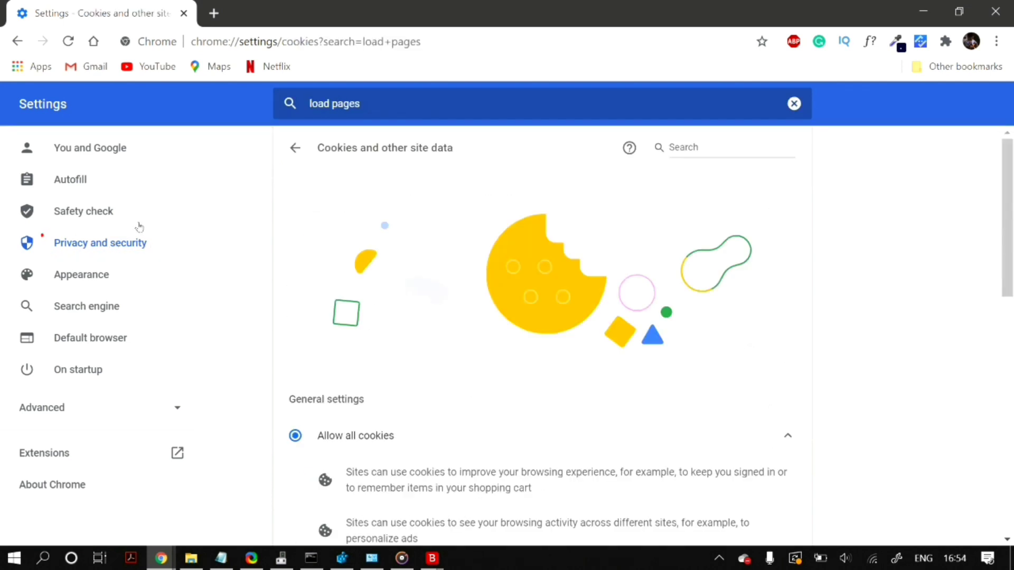
# - Open the Flash page under Site Settings and highlight its Block and Allow site lists
pyautogui.click(93, 241)
pyautogui.click(362, 370)
pyautogui.scroll(-10, 417, 274)
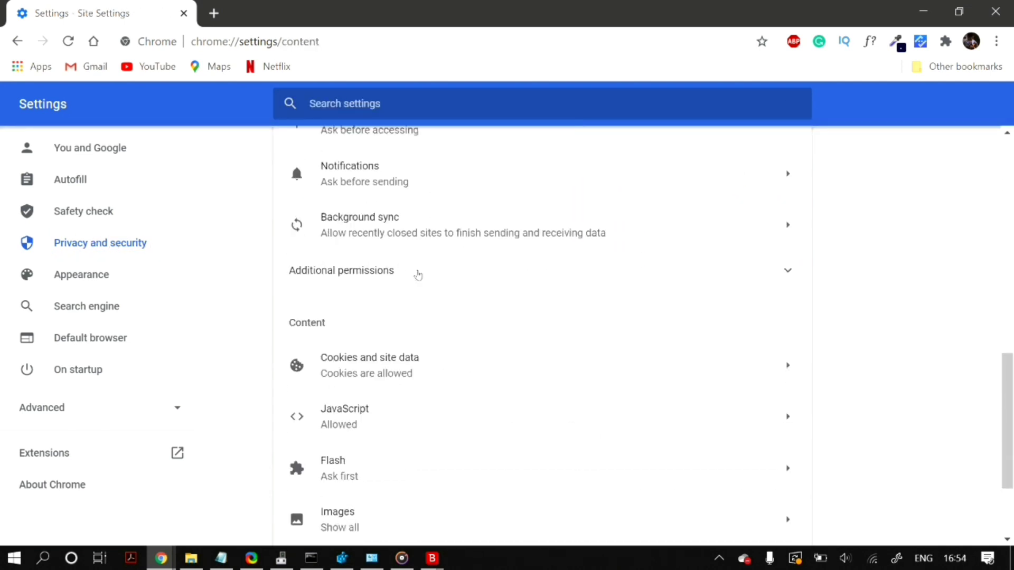
pyautogui.click(338, 329)
pyautogui.moveTo(291, 291); pyautogui.dragTo(415, 410)
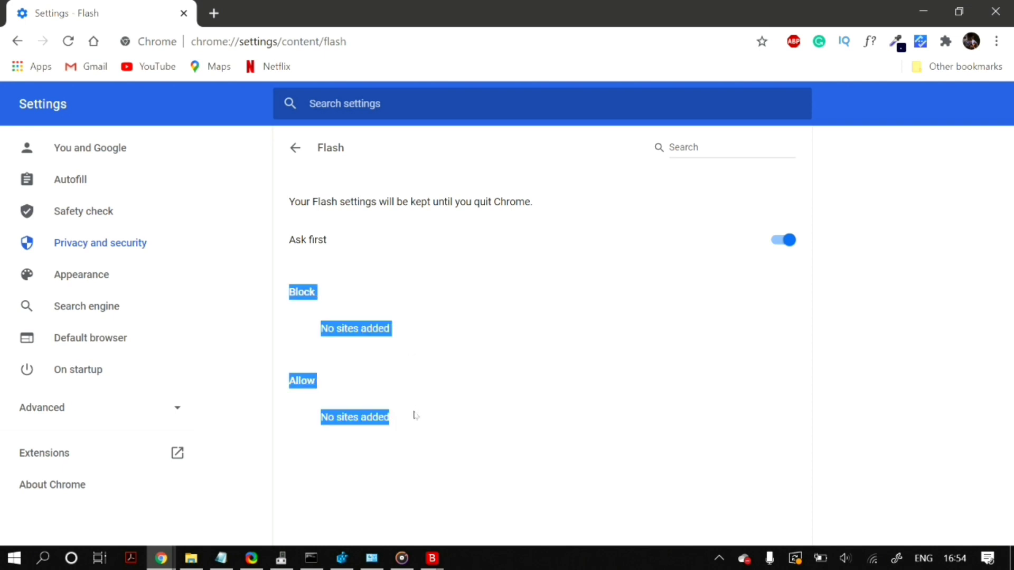
# - Minimize Chrome, then find and open Device Manager through the Windows search
pyautogui.click(462, 376)
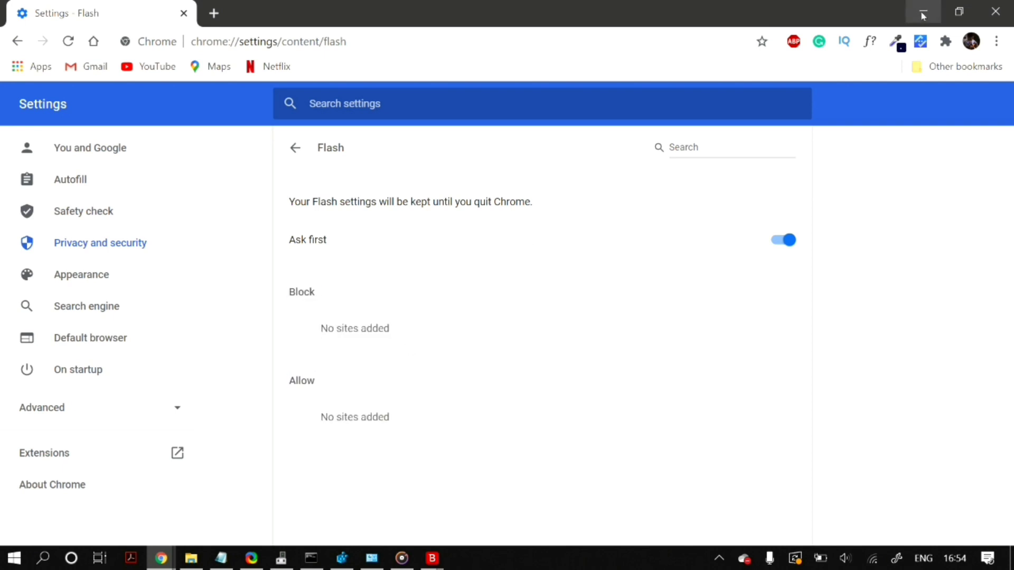
pyautogui.click(923, 15)
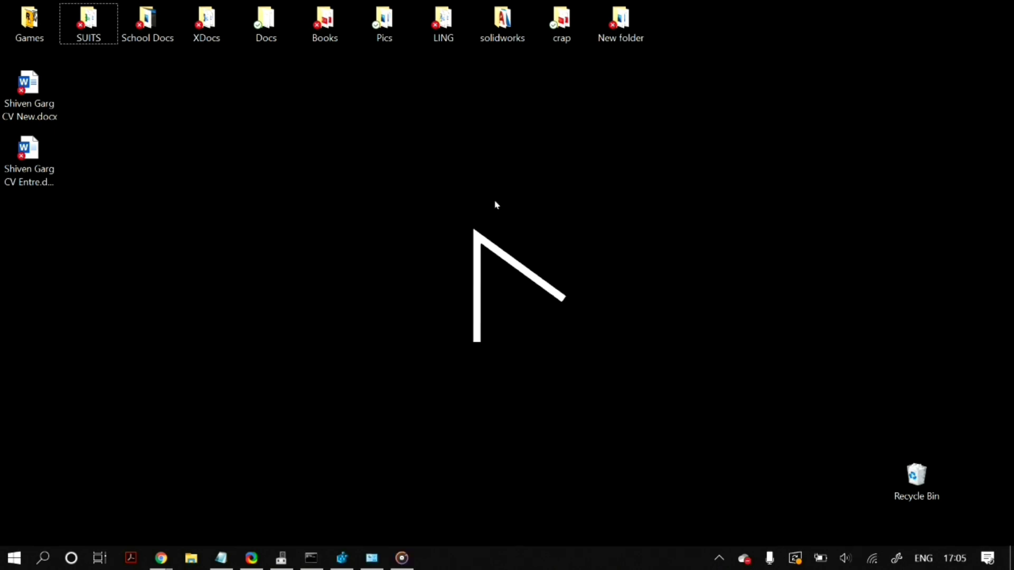
pyautogui.press('super')
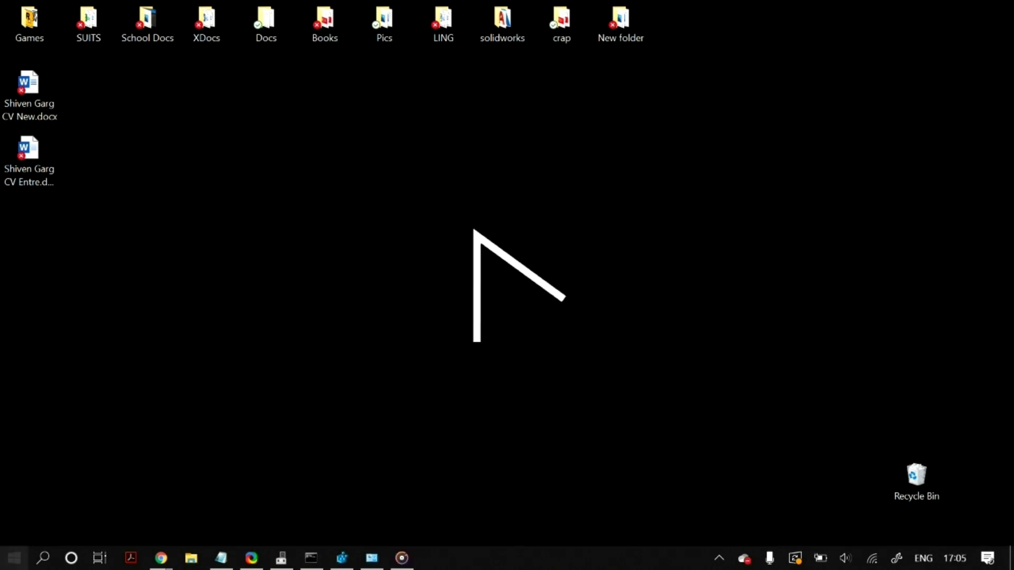
pyautogui.write('dev')
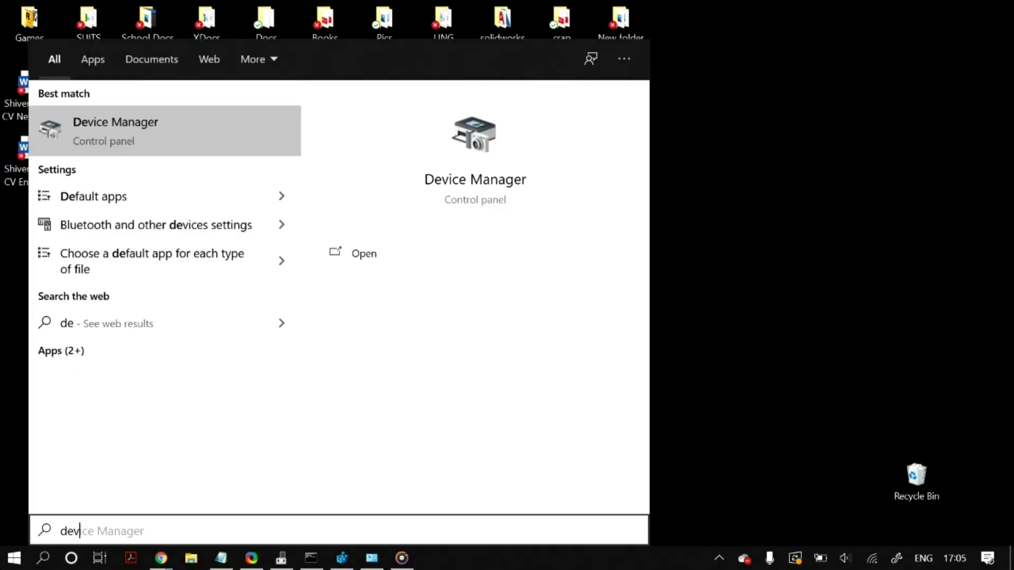
pyautogui.write('ice')
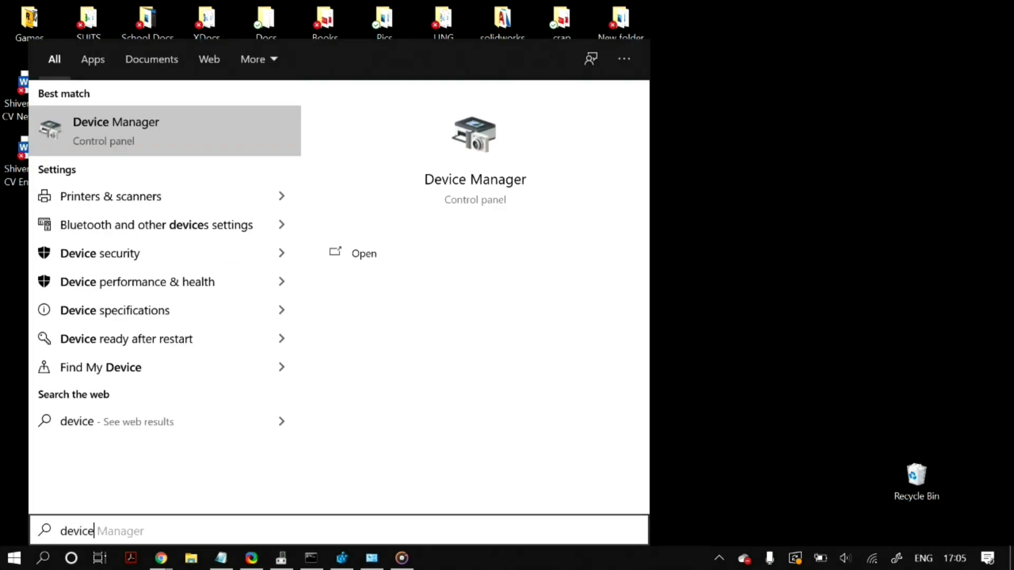
pyautogui.press('Return')
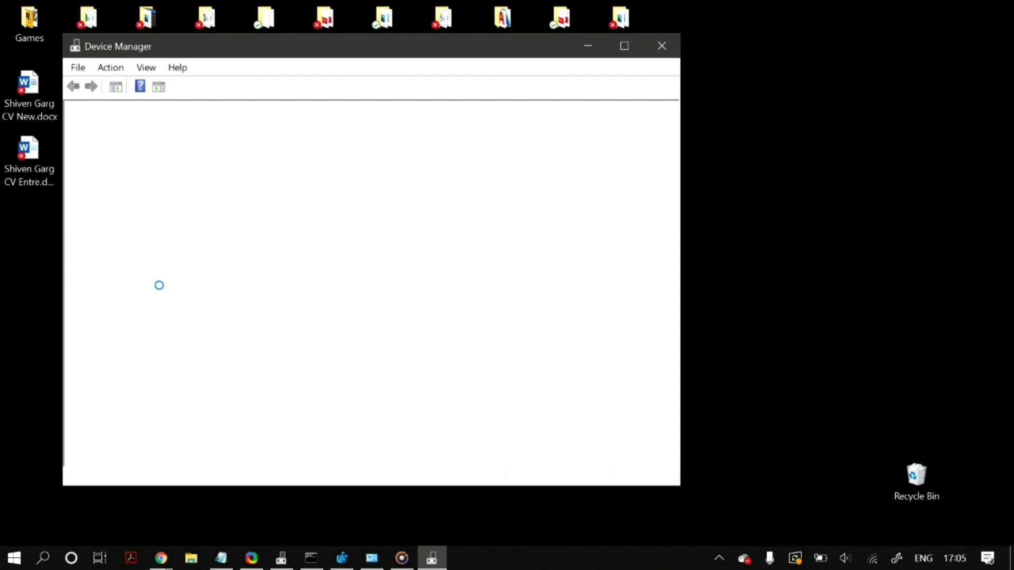
pyautogui.moveTo(339, 50); pyautogui.dragTo(405, 41)
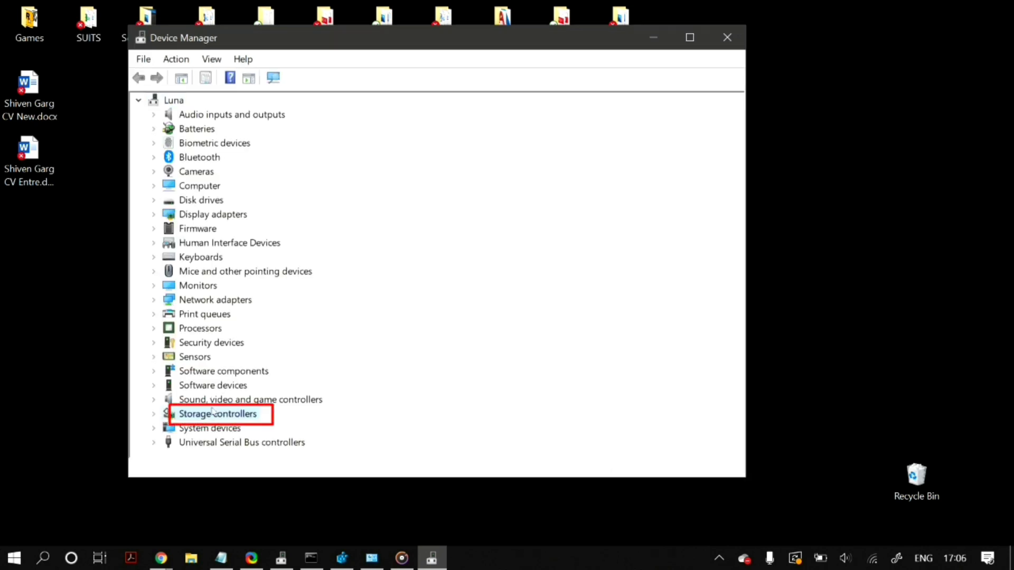
# - Start a manual driver update for the Intel(R) Chipset SATA/PCIe RST Premium Controller under Storage controllers, listing drivers available on the computer
pyautogui.doubleClick(238, 415)
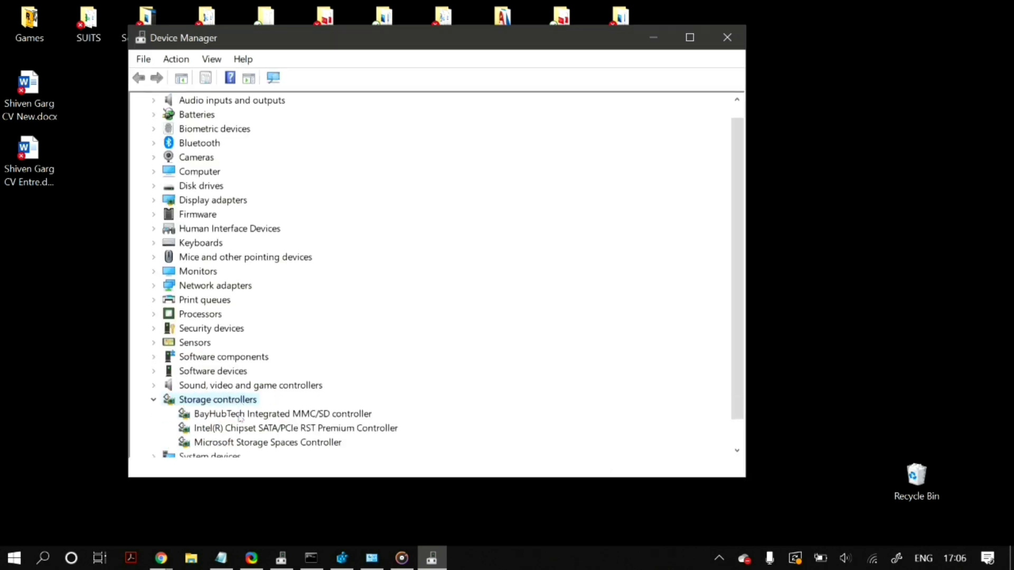
pyautogui.scroll(-1, 403, 364)
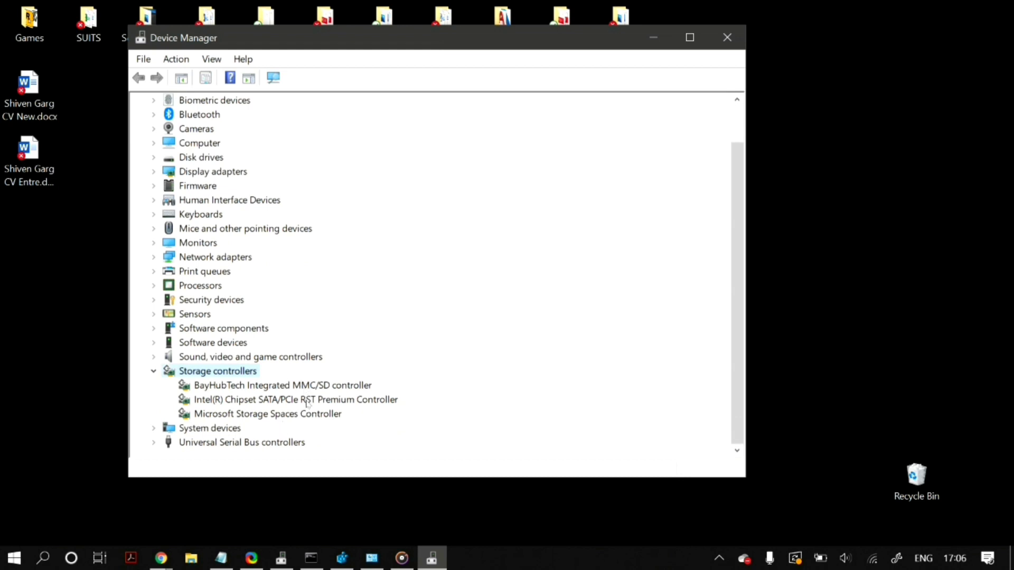
pyautogui.doubleClick(304, 400)
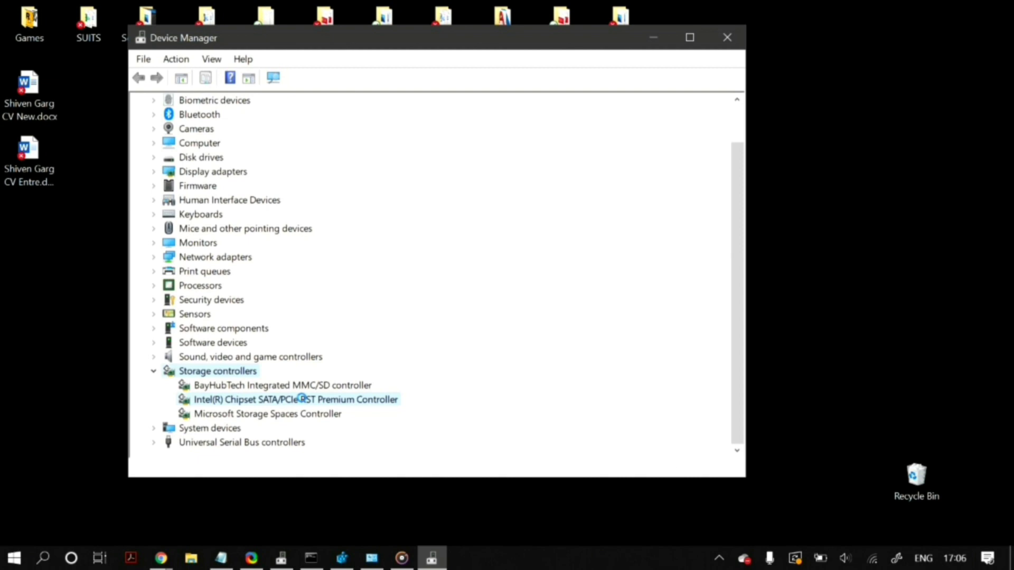
pyautogui.rightClick(243, 404)
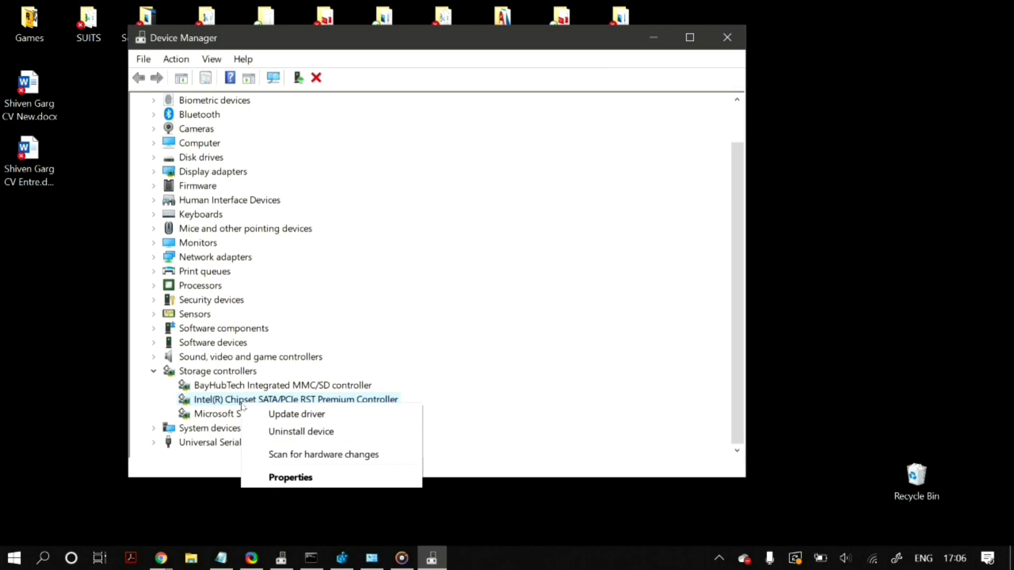
pyautogui.click(266, 415)
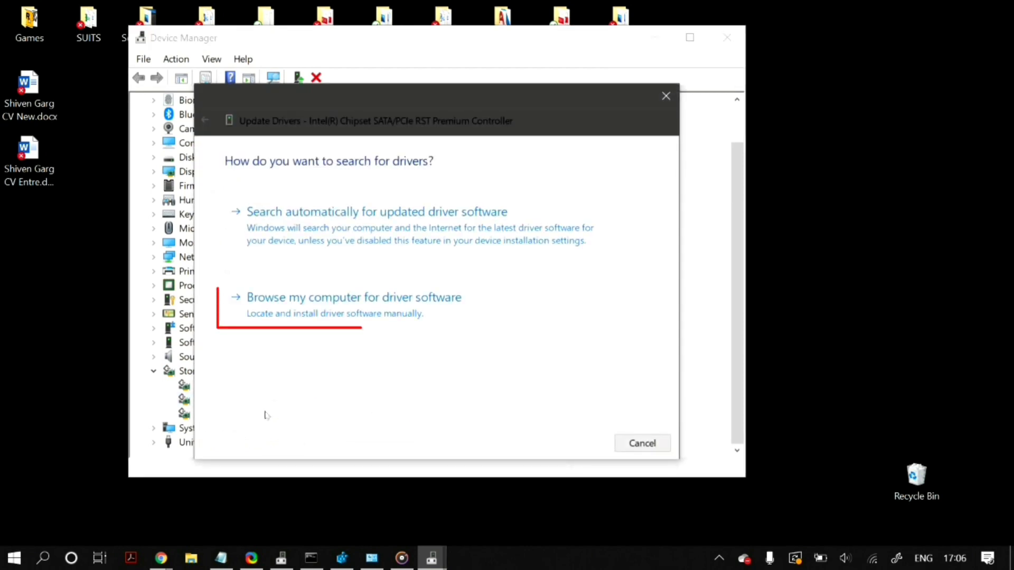
pyautogui.click(374, 308)
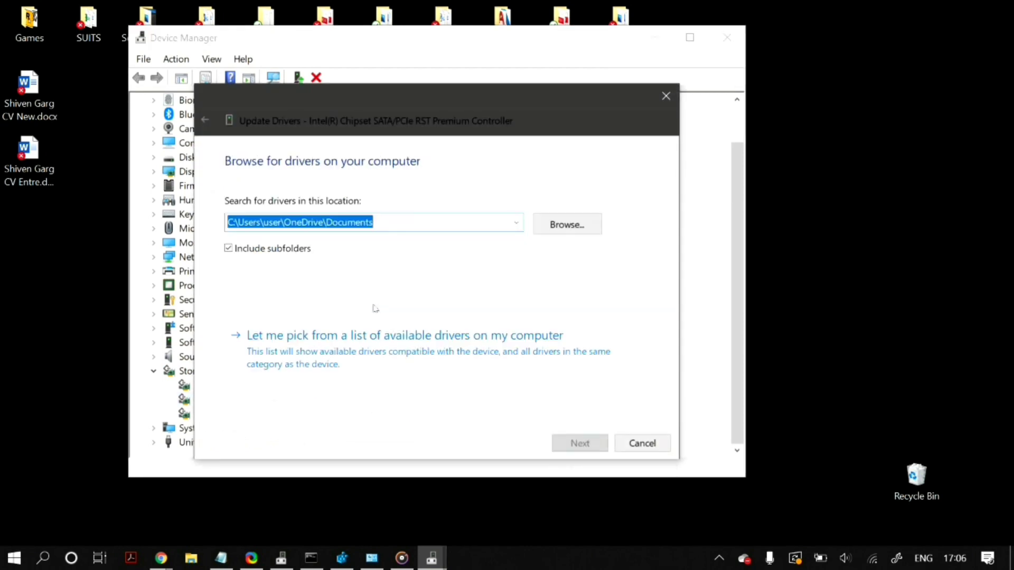
pyautogui.click(364, 353)
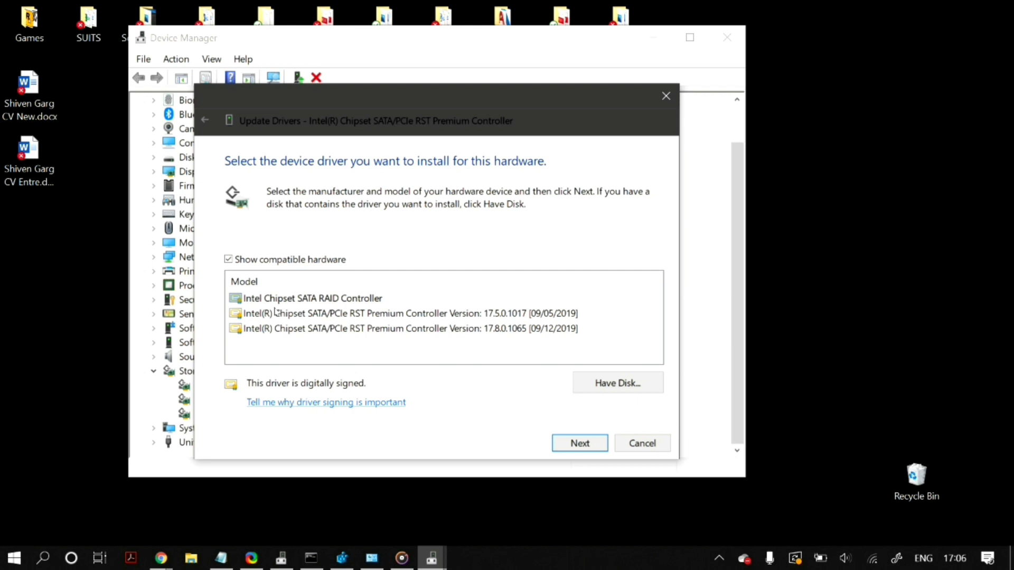
# - Install the Intel Chipset SATA RAID Controller driver from the compatible models and decline the computer restart
pyautogui.click(294, 299)
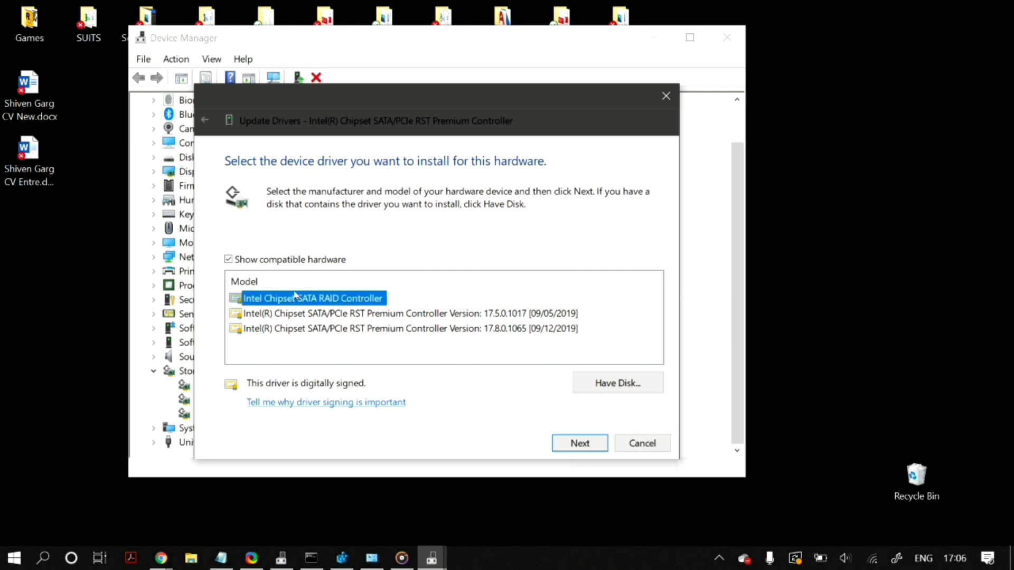
pyautogui.moveTo(403, 96); pyautogui.dragTo(653, 92)
pyautogui.click(825, 434)
pyautogui.click(895, 438)
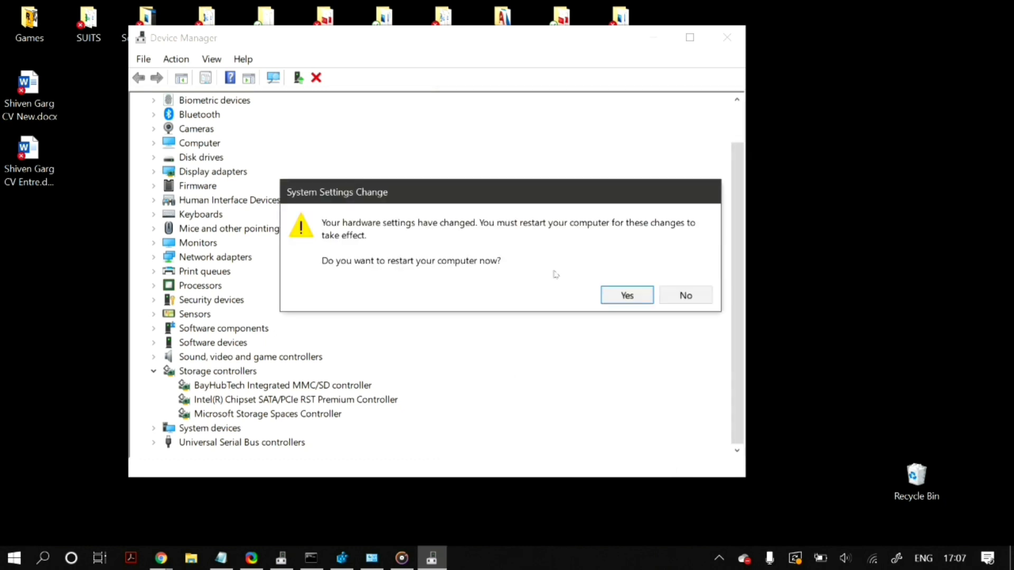
pyautogui.click(683, 294)
# - Run an automatic driver update for the BayHubTech Integrated MMC/SD controller and close the wizard
pyautogui.rightClick(330, 385)
pyautogui.click(339, 391)
pyautogui.click(370, 230)
pyautogui.moveTo(370, 106); pyautogui.dragTo(657, 70)
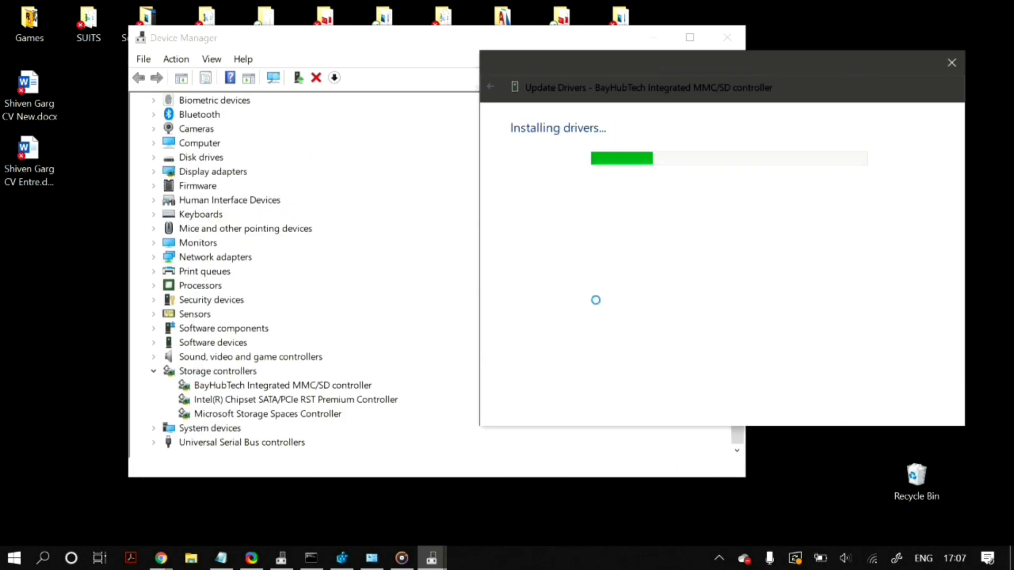
pyautogui.click(922, 410)
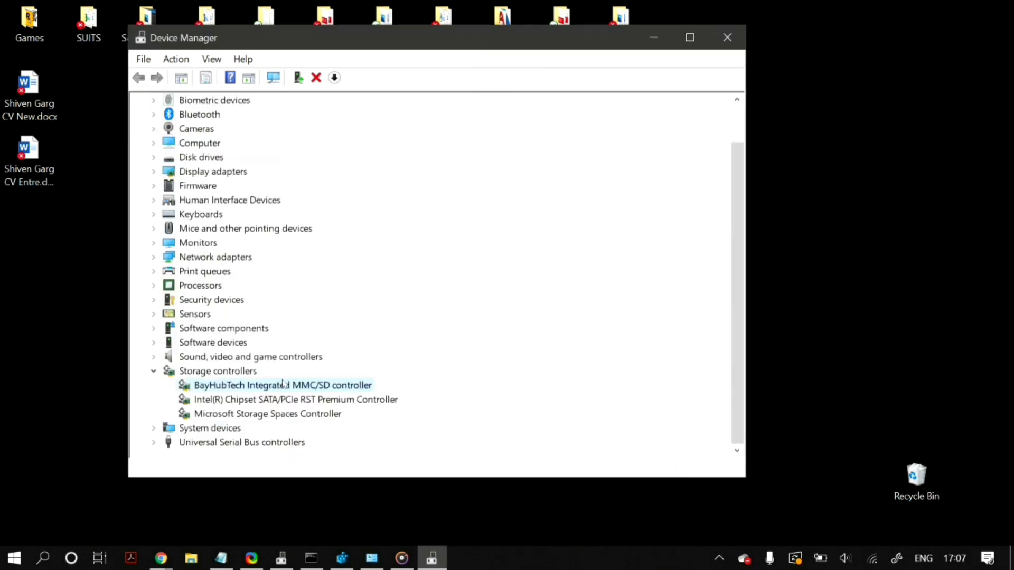
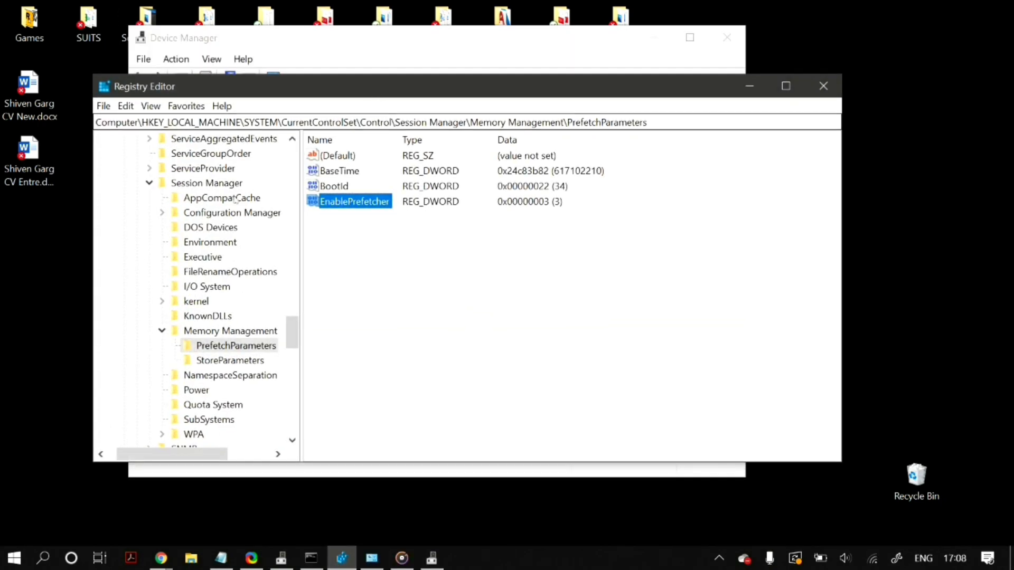
# - Collapse the expanded keys in Registry Editor so only the root keys under Computer are listed
pyautogui.scroll(20, 235, 199)
pyautogui.click(150, 139)
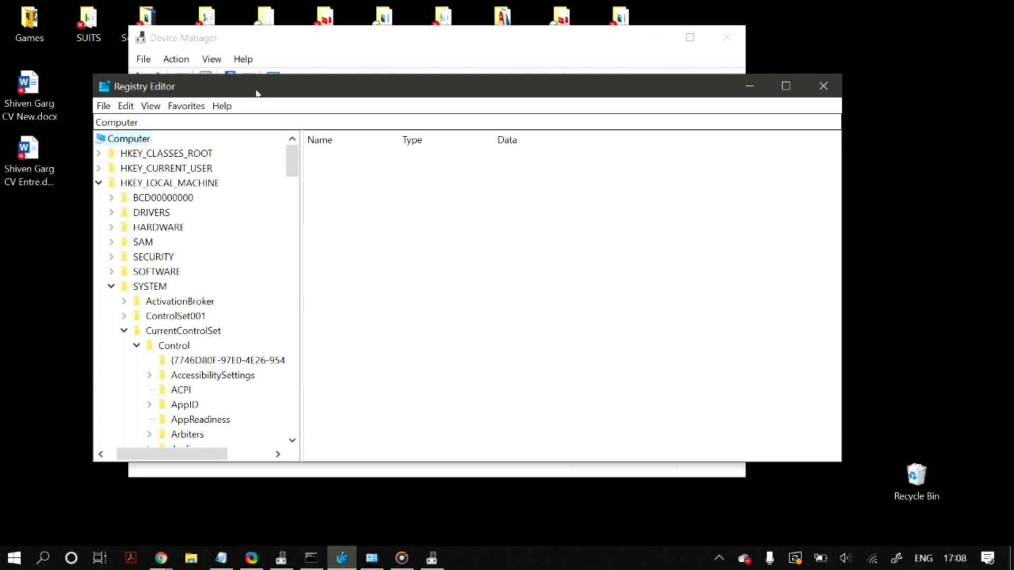
pyautogui.moveTo(299, 84); pyautogui.dragTo(309, 61)
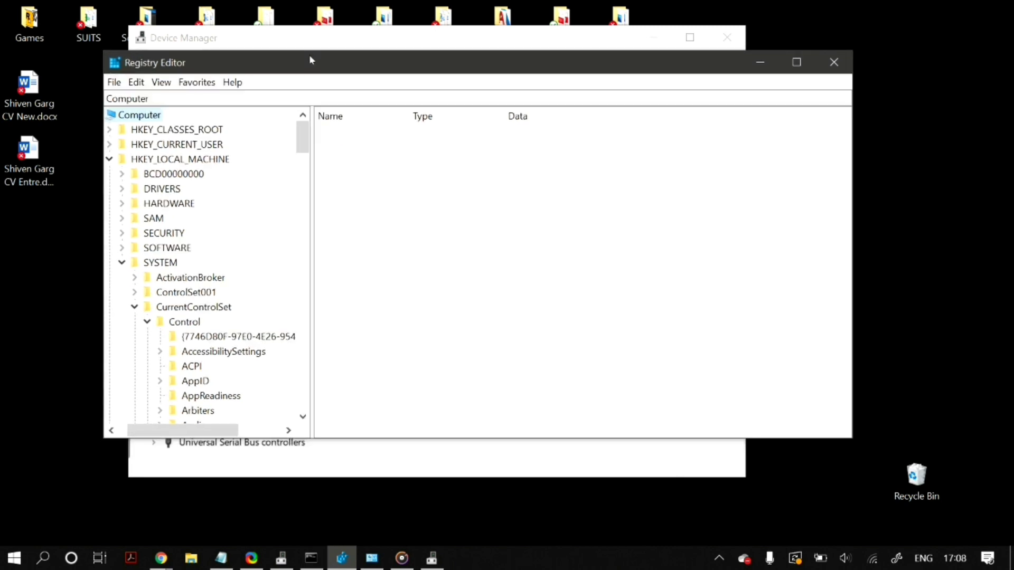
pyautogui.click(115, 160)
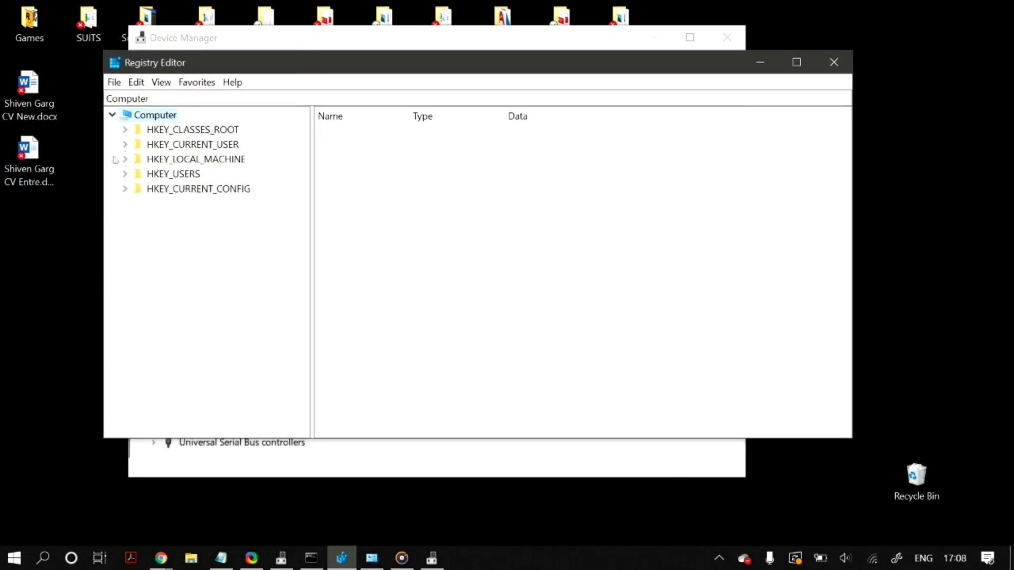
# - Expand the registry path HKEY_LOCAL_MACHINE\SYSTEM\CurrentControlSet\Enum
pyautogui.doubleClick(152, 159)
pyautogui.doubleClick(177, 217)
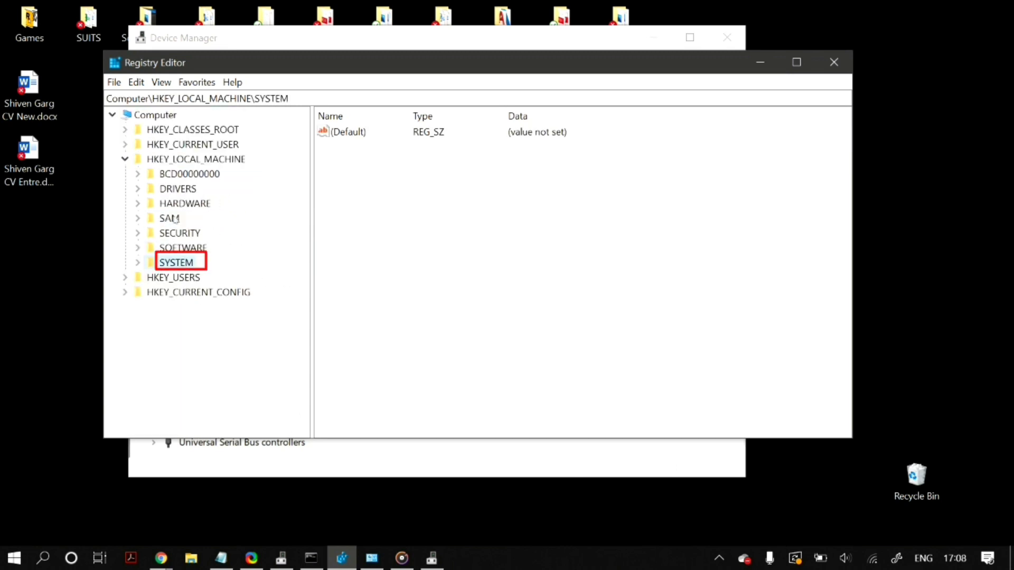
pyautogui.doubleClick(176, 262)
pyautogui.click(209, 159)
pyautogui.click(163, 176)
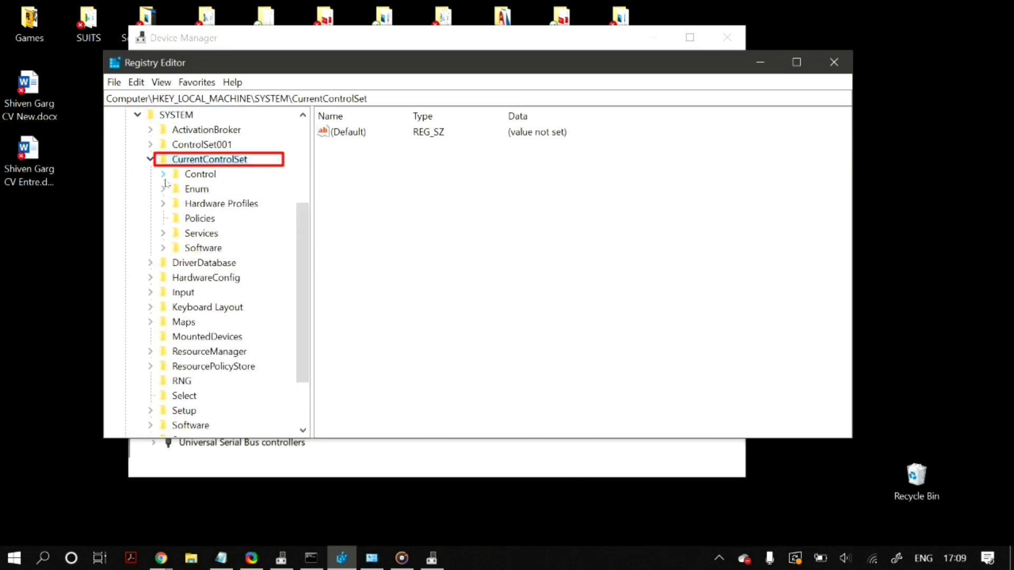
pyautogui.click(198, 190)
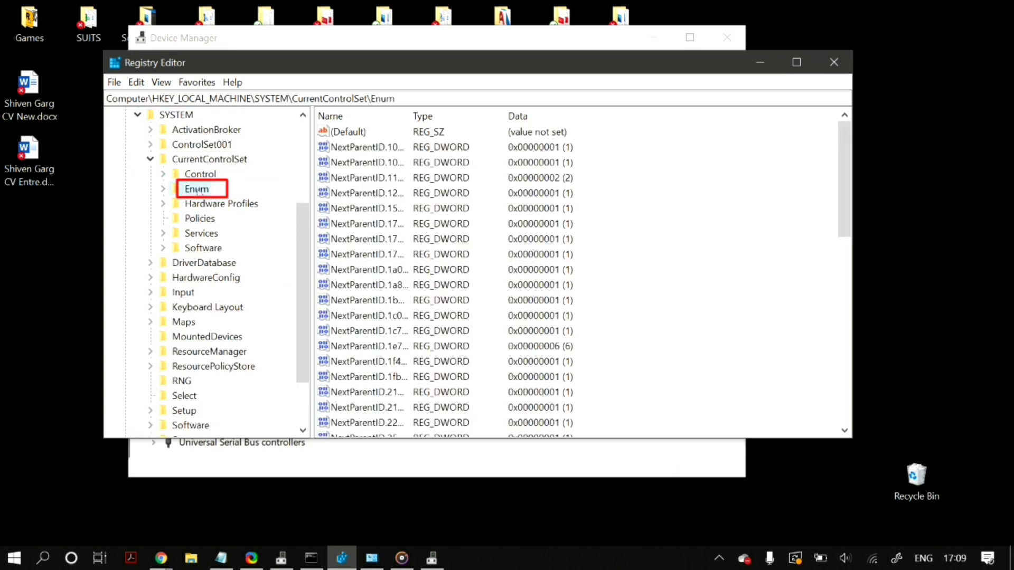
pyautogui.doubleClick(198, 190)
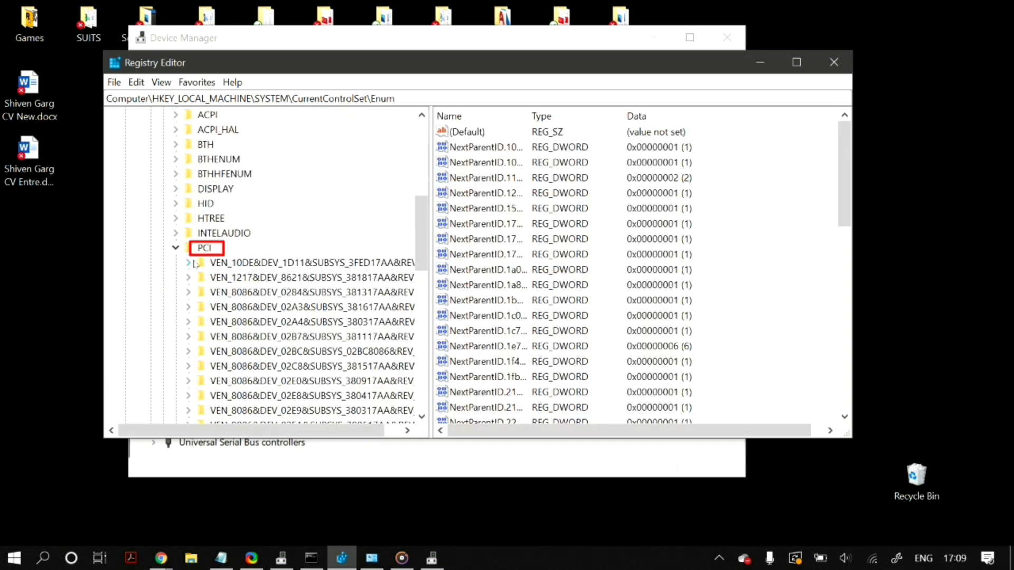
# - Under PCI, open the VEN_10DE&DEV_1D11 device's Device Parameters\Interrupt Management\MessageSignaledInterruptProperties key
pyautogui.click(205, 247)
pyautogui.doubleClick(253, 262)
pyautogui.doubleClick(254, 233)
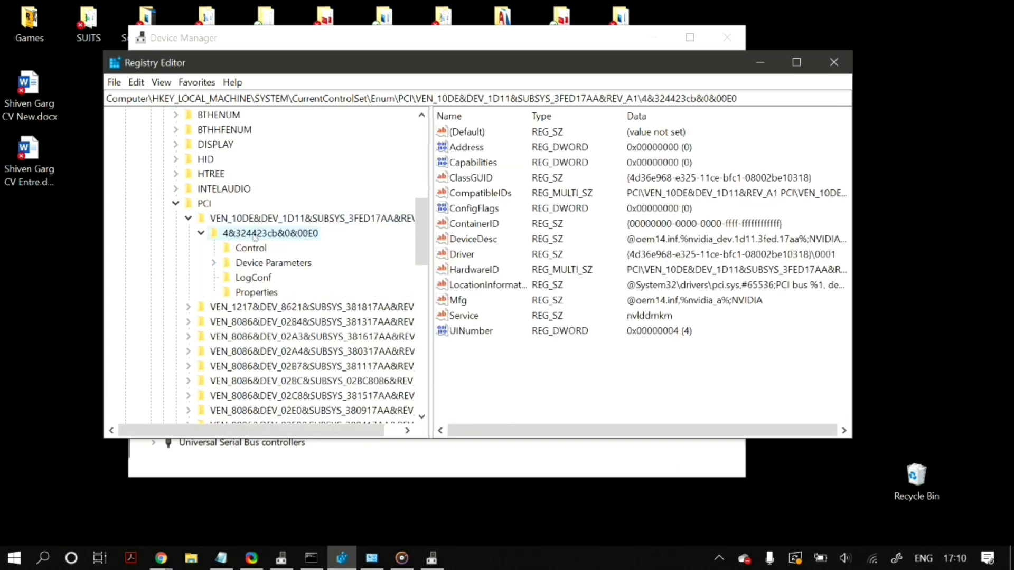
pyautogui.doubleClick(259, 262)
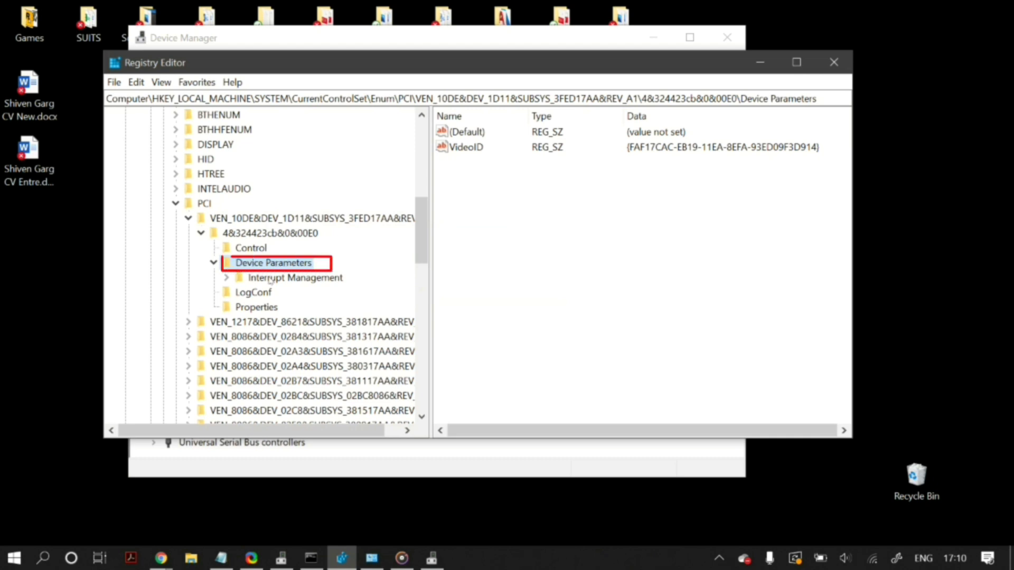
pyautogui.doubleClick(270, 279)
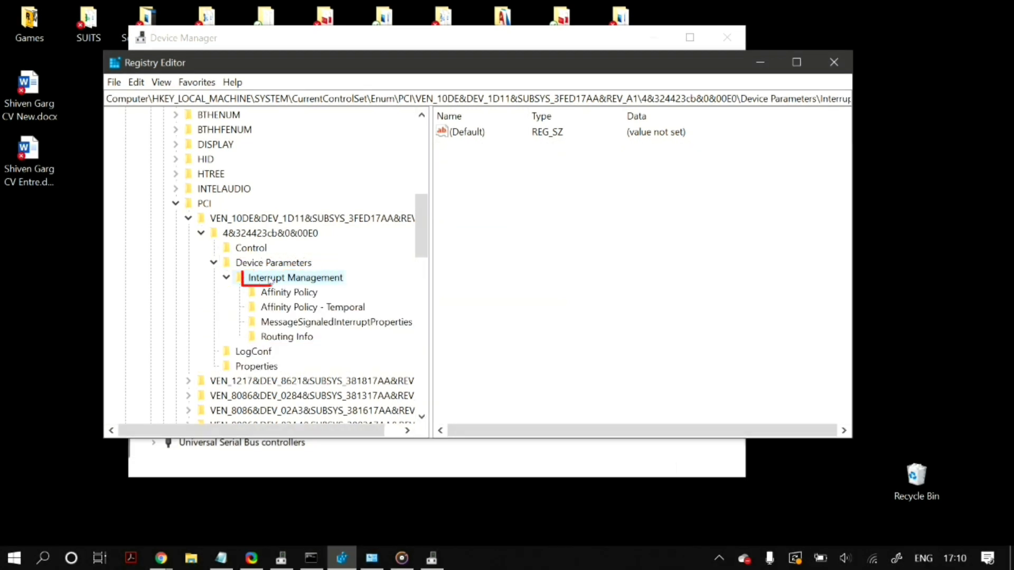
pyautogui.click(319, 322)
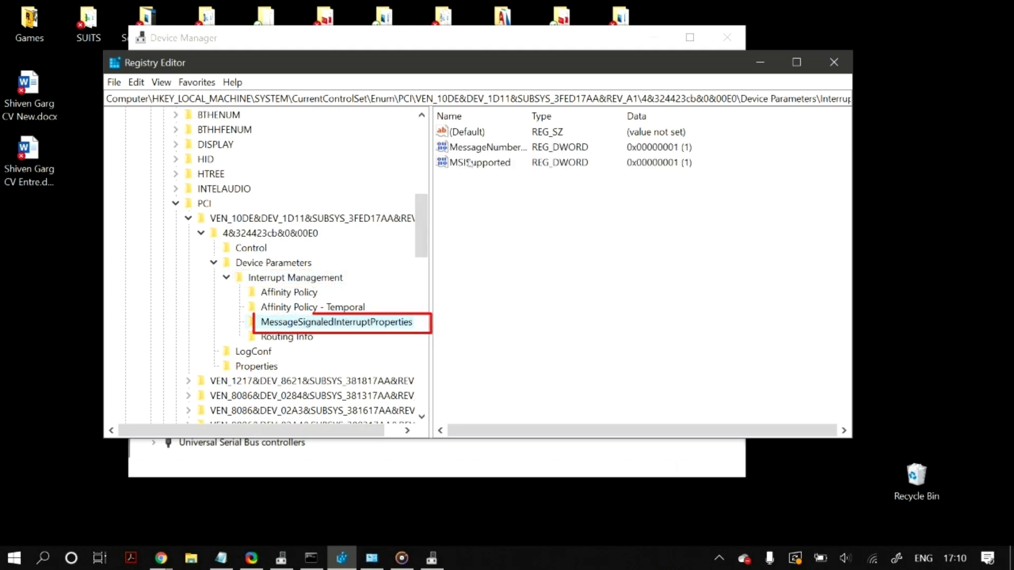
# - Set the MSISupported DWORD value data to 0 and deselect the entry
pyautogui.click(442, 164)
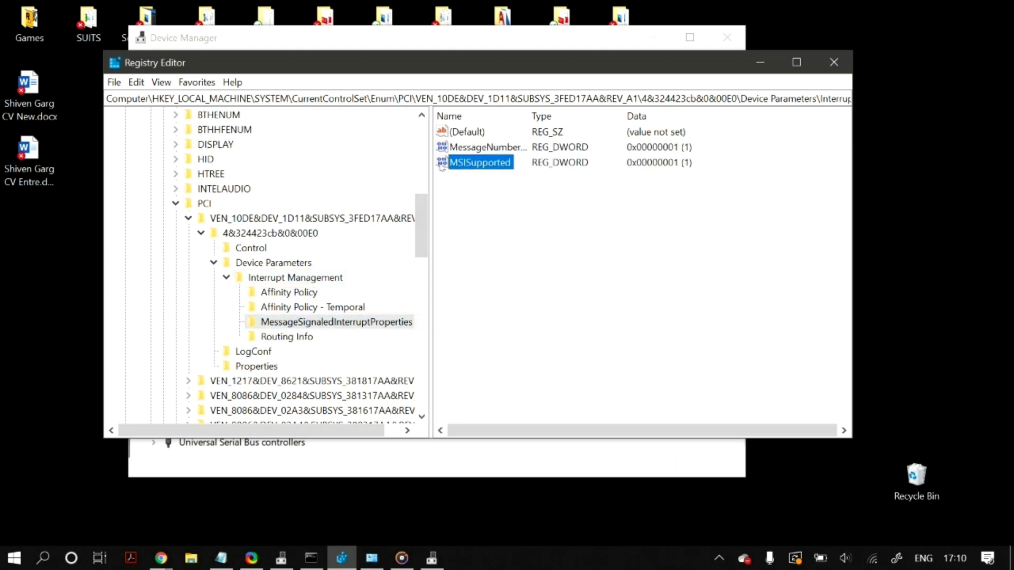
pyautogui.doubleClick(481, 163)
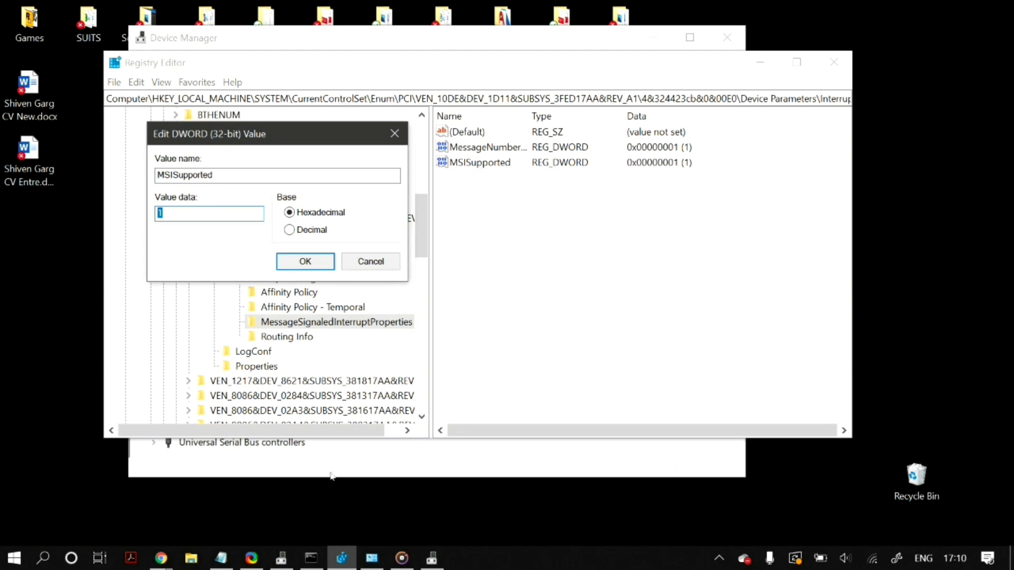
pyautogui.write('0')
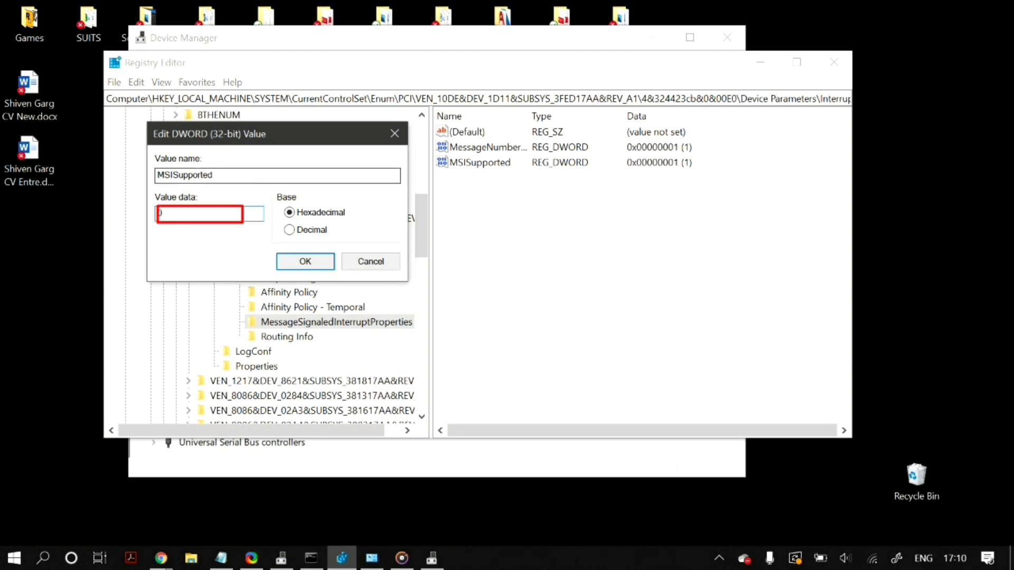
pyautogui.click(304, 262)
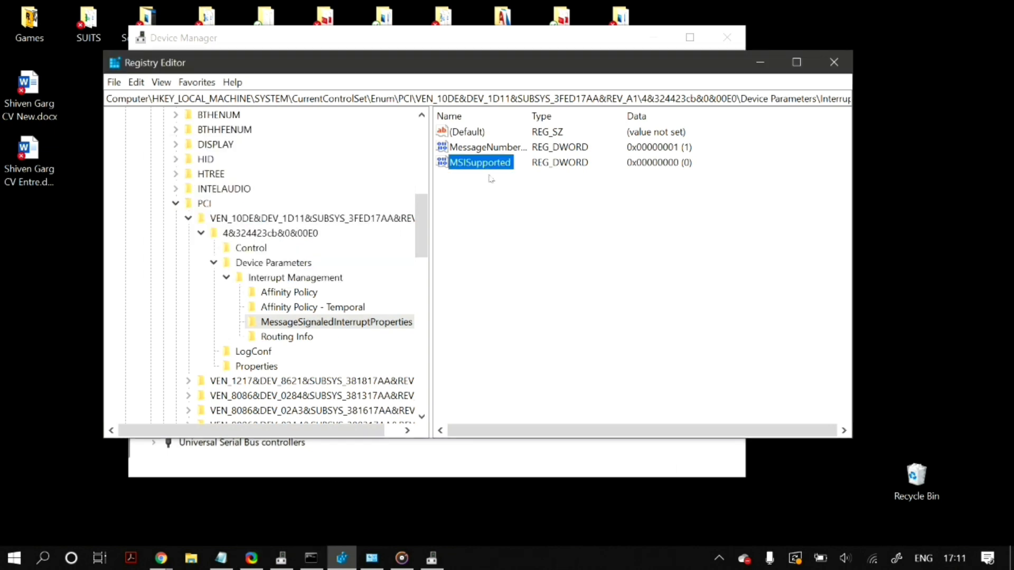
pyautogui.click(491, 194)
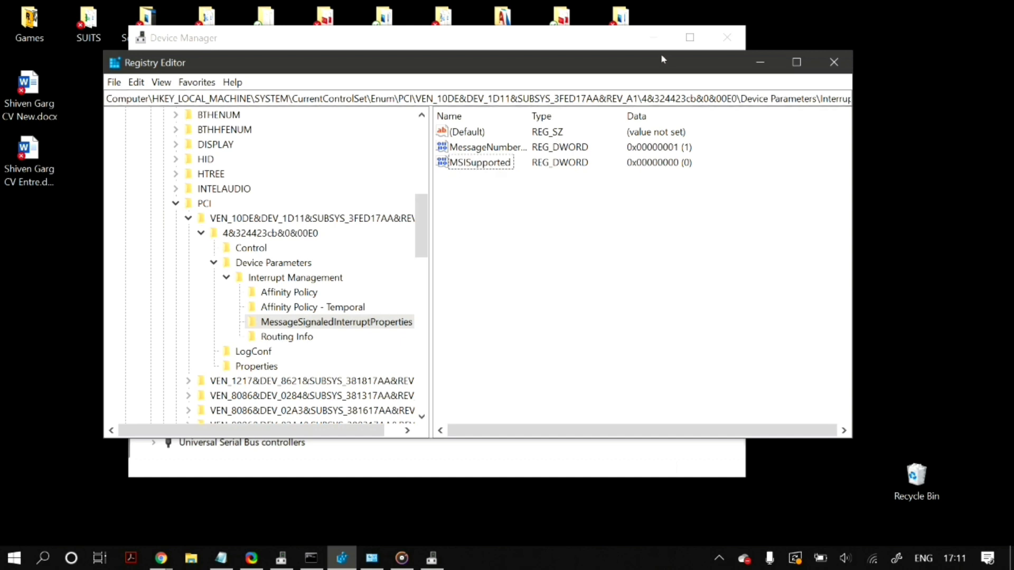
# - Minimize the Registry Editor and Device Manager windows to show the desktop
pyautogui.click(761, 62)
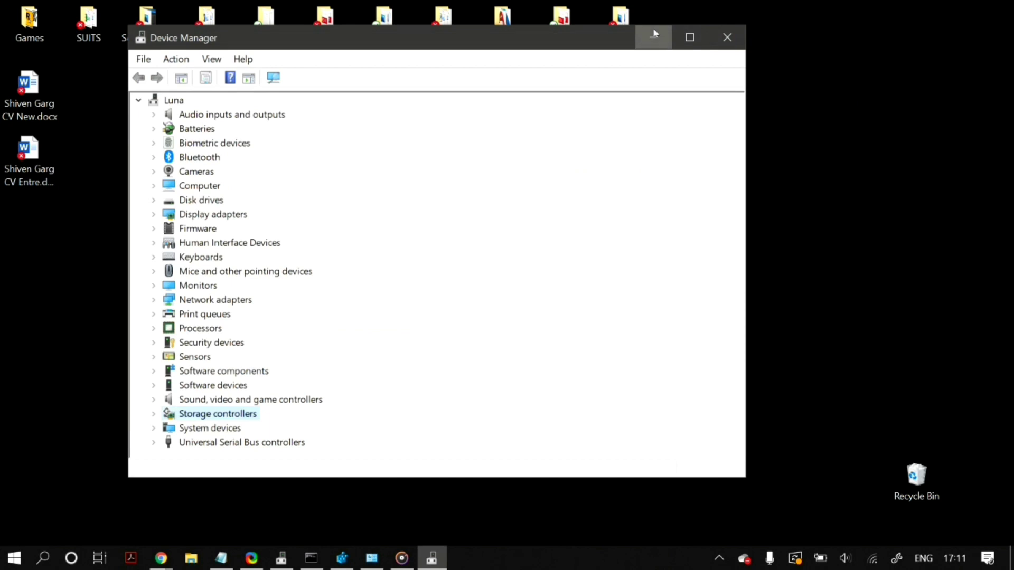
pyautogui.click(653, 33)
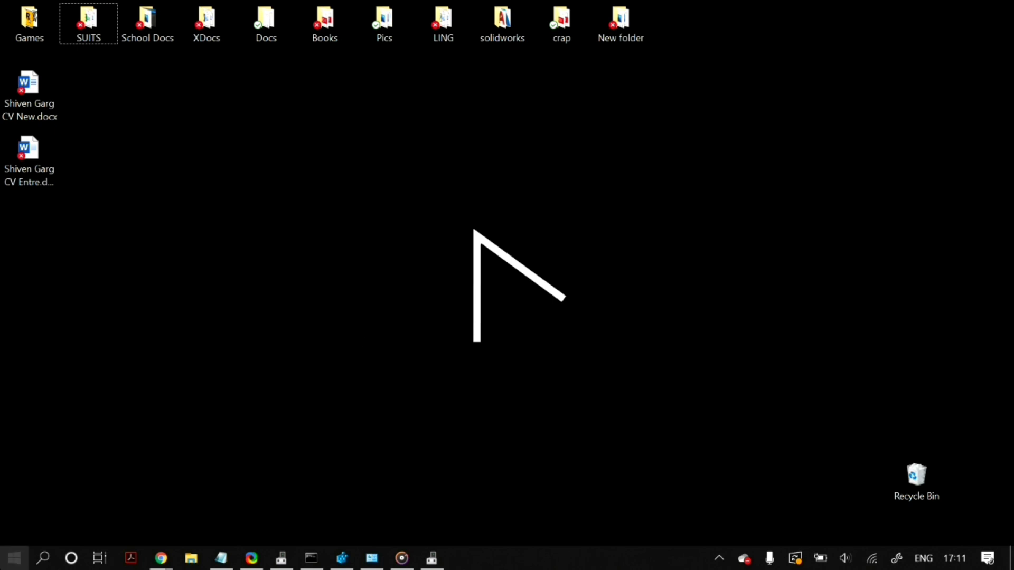
# - Open the Run dialog, enter steam://flushconfig, and dismiss the dialog without running the command
pyautogui.press('super')
pyautogui.write('run')
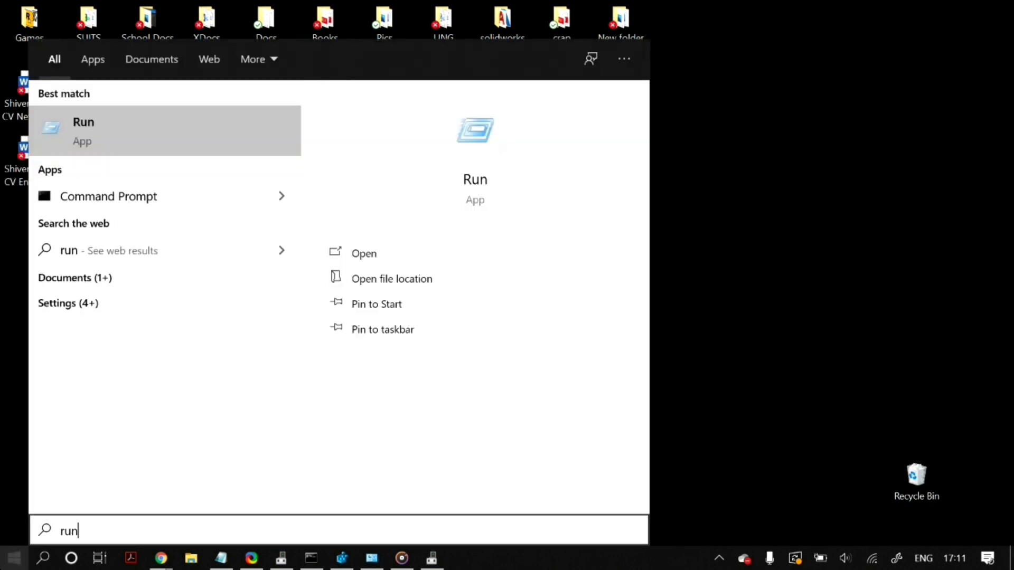
pyautogui.press('Return')
pyautogui.write('steam://flushconfig')
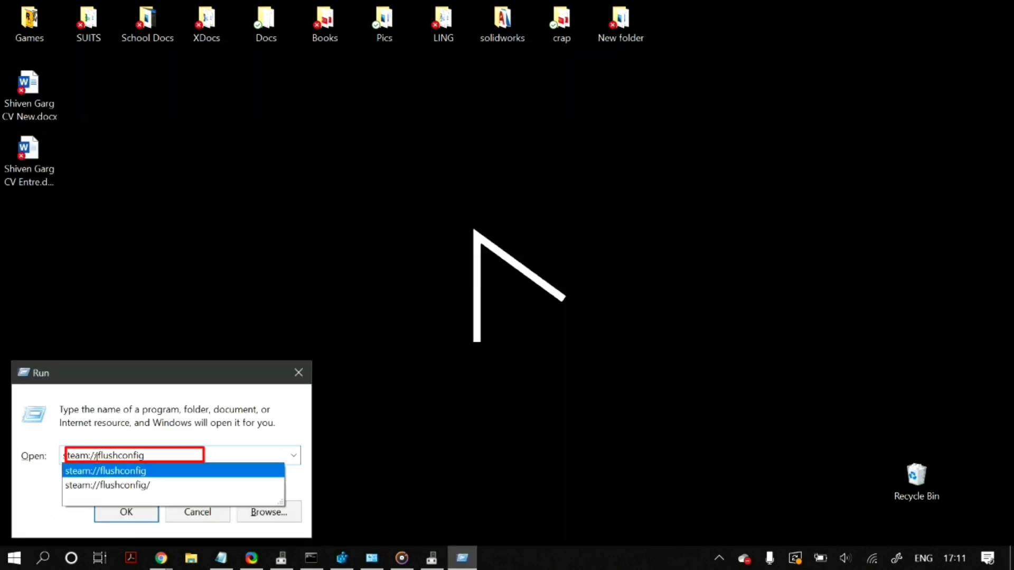
pyautogui.doubleClick(170, 454)
pyautogui.click(47, 473)
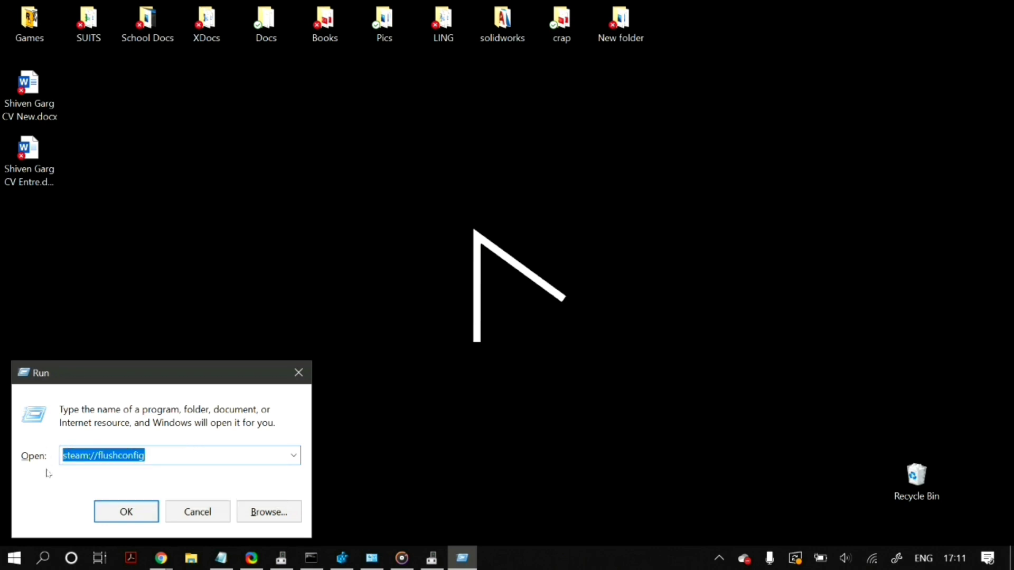
pyautogui.click(303, 380)
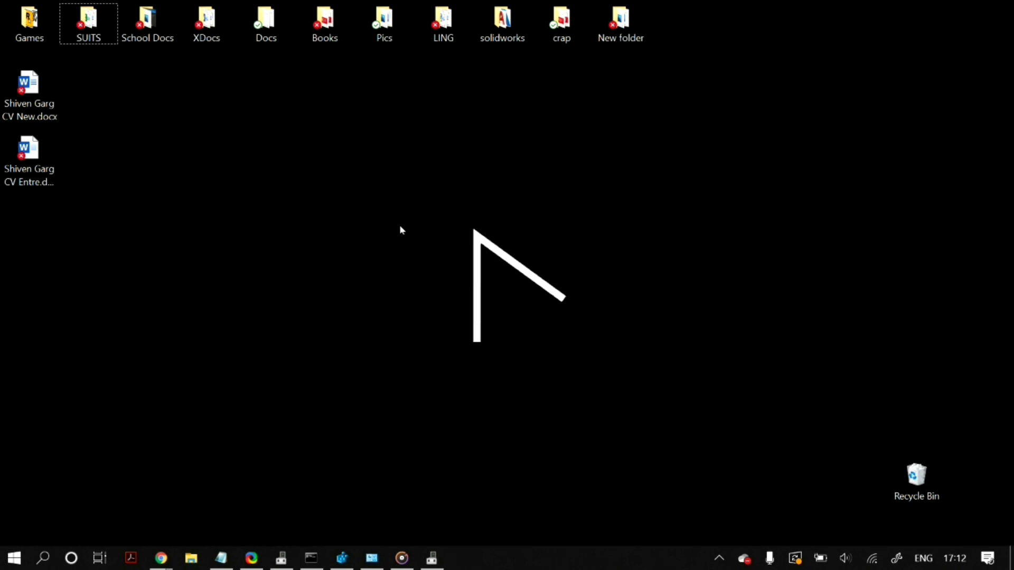
pyautogui.press('super')
pyautogui.write('comma')
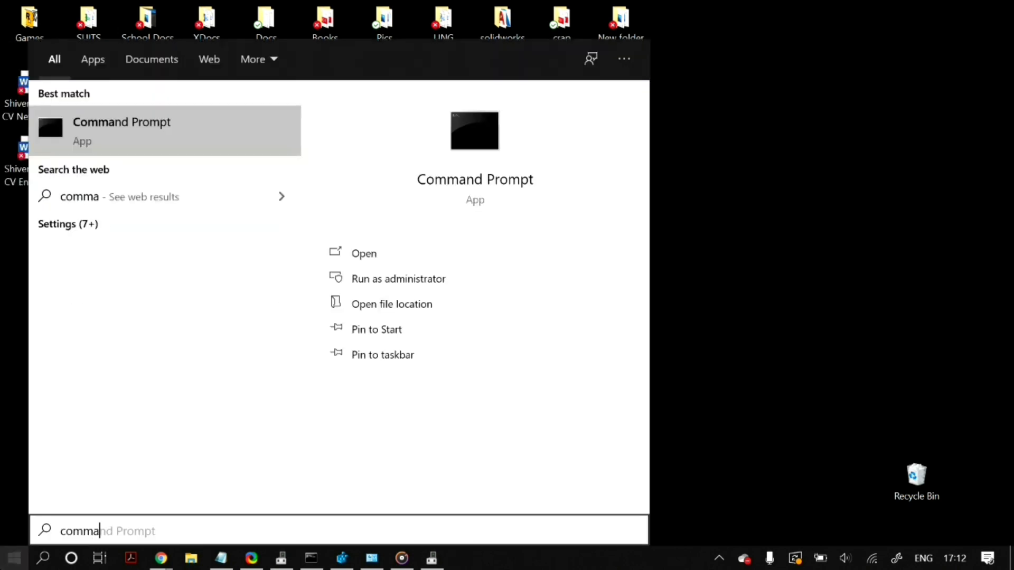
pyautogui.write('n')
pyautogui.rightClick(182, 128)
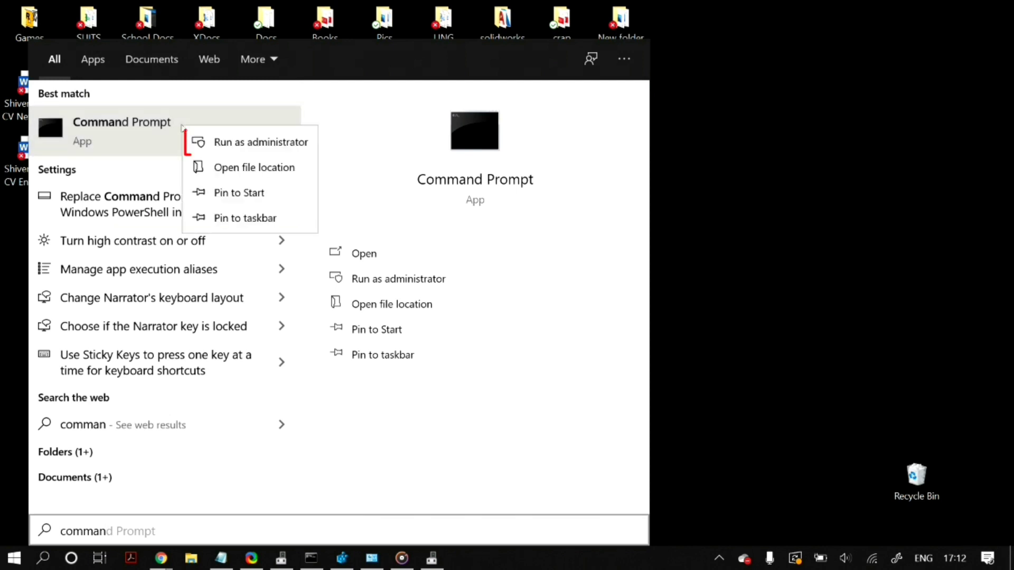
pyautogui.click(673, 227)
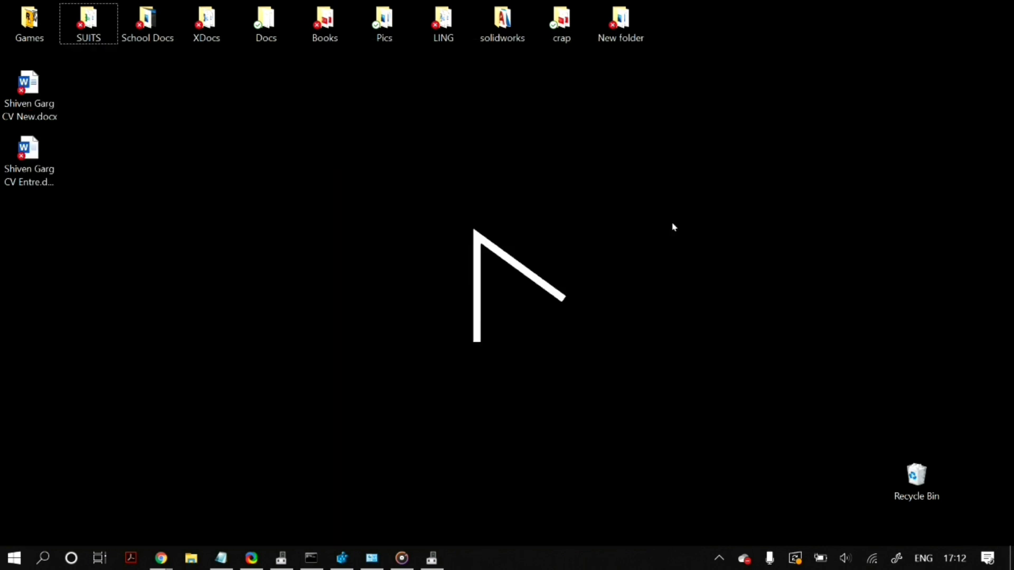
# - In the already open administrator Command Prompt, run sc config "DiagTrack" start= disabled and sc stop "DiagTrack", and minimize the window
pyautogui.click(311, 556)
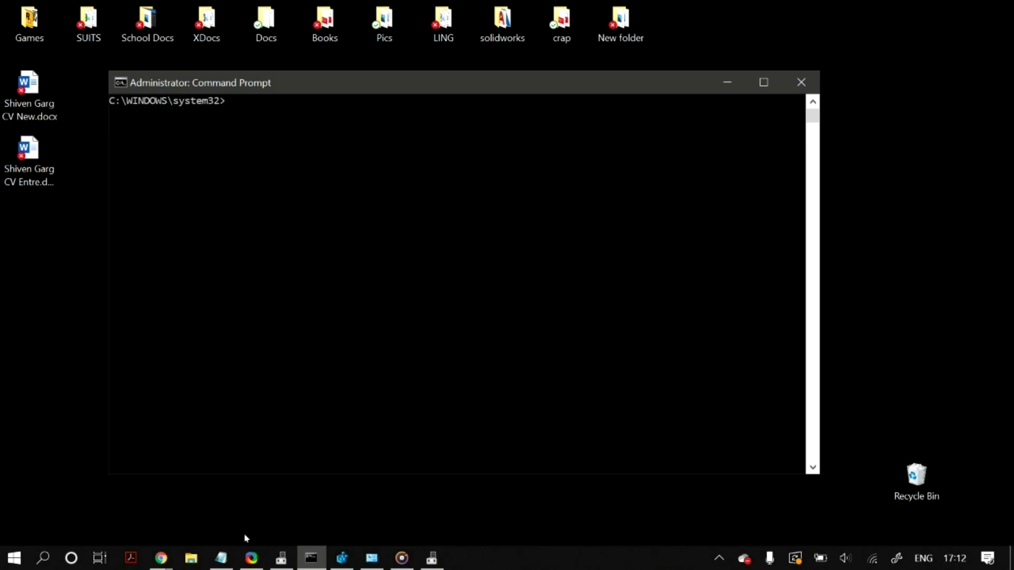
pyautogui.write('sc config "DiagTrack" start= disabled')
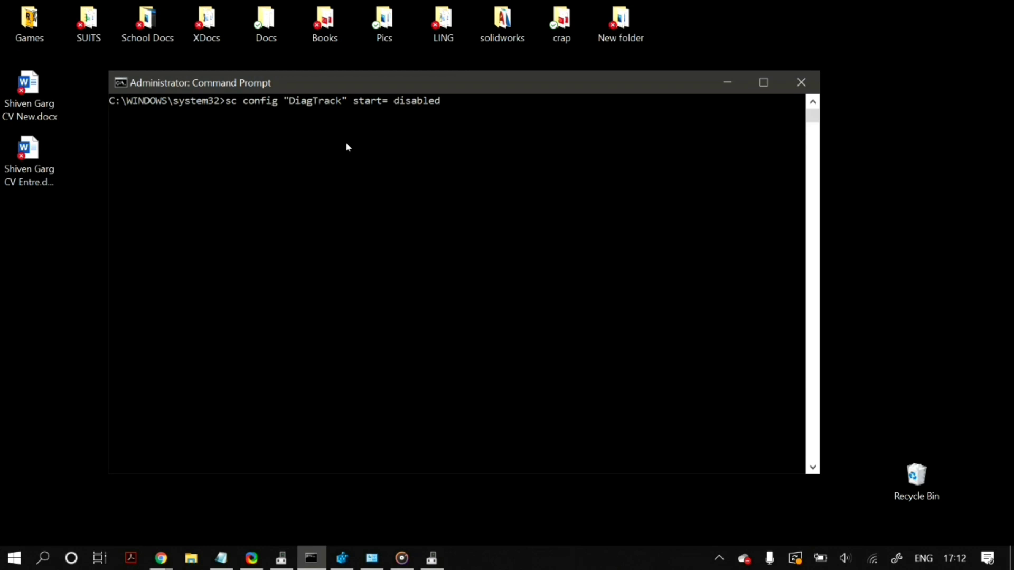
pyautogui.press('Return')
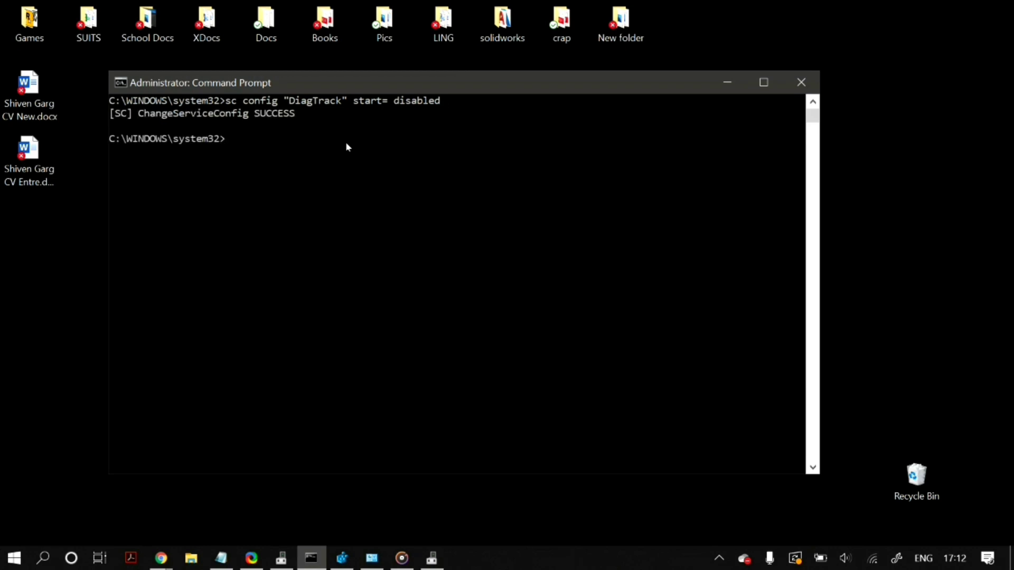
pyautogui.write('sc stop "DiagTrack"')
pyautogui.press('Return')
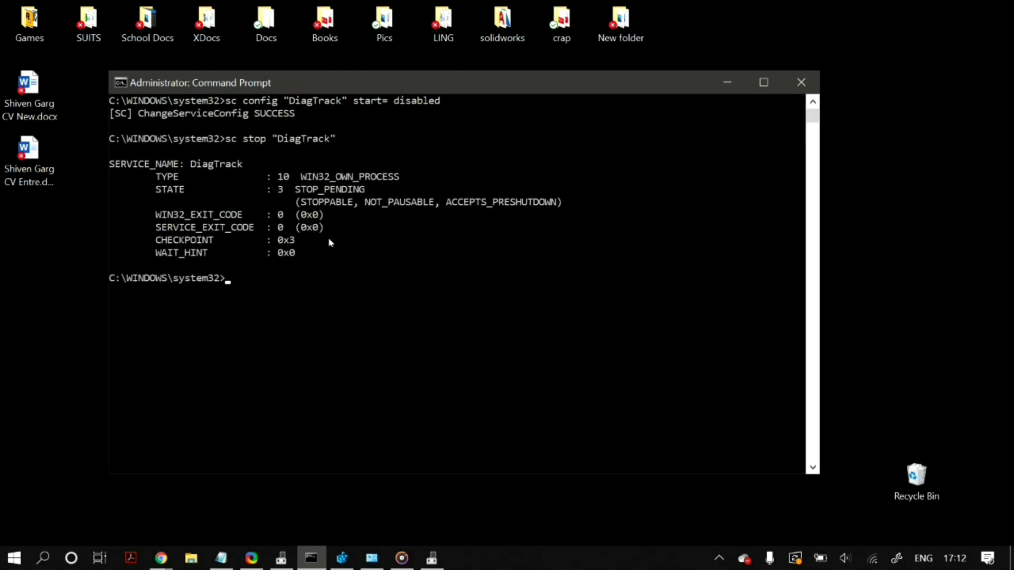
pyautogui.click(728, 82)
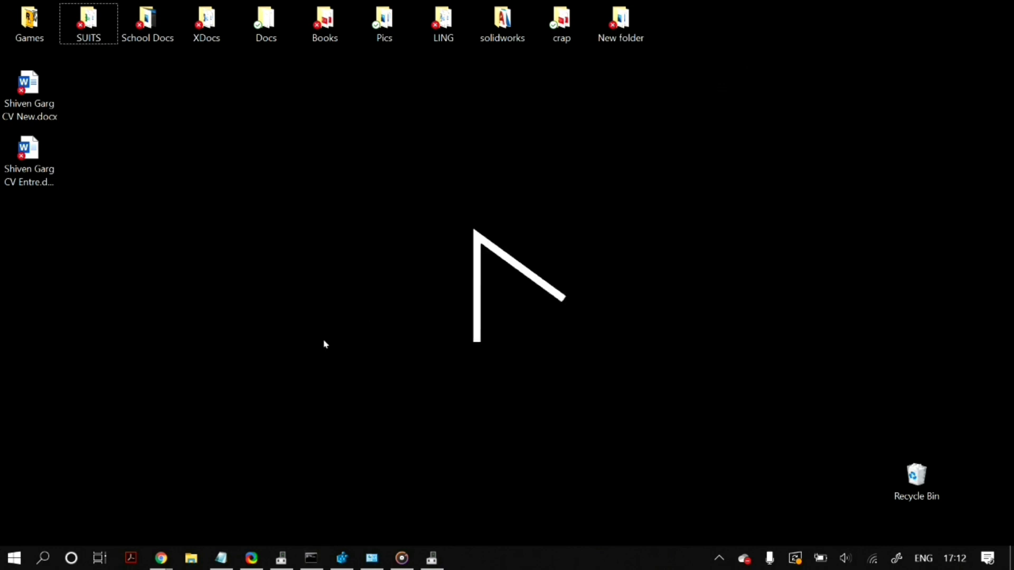
# - In the Windows Settings app's System notification settings, turn off Get notifications from apps and other senders
pyautogui.click(13, 559)
pyautogui.write('sett')
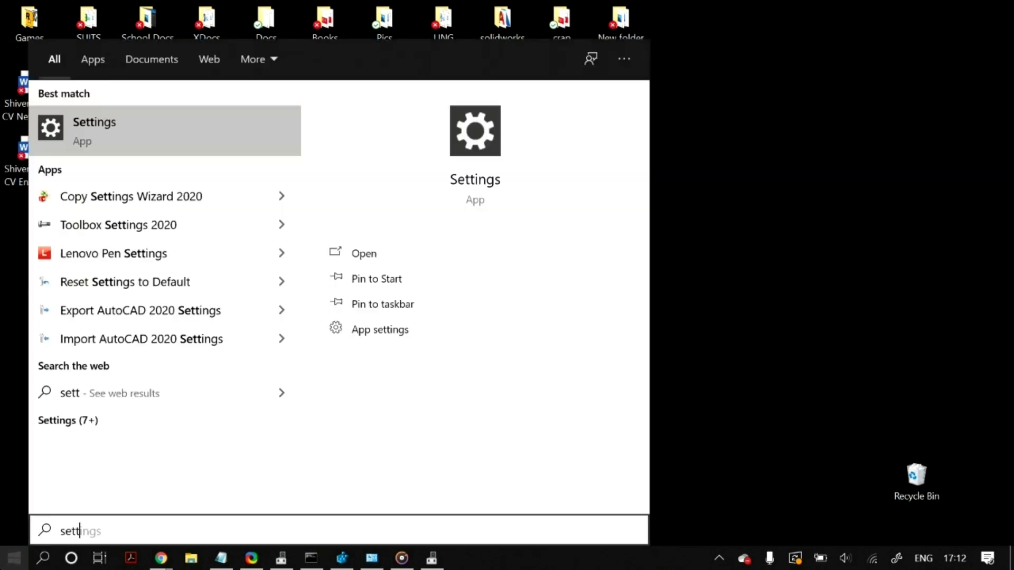
pyautogui.press('Return')
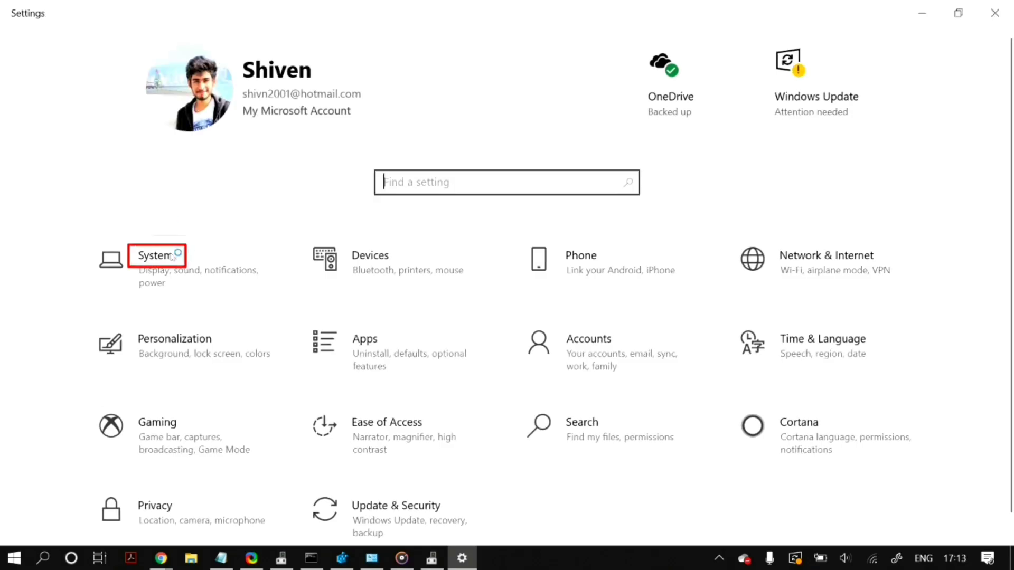
pyautogui.click(178, 280)
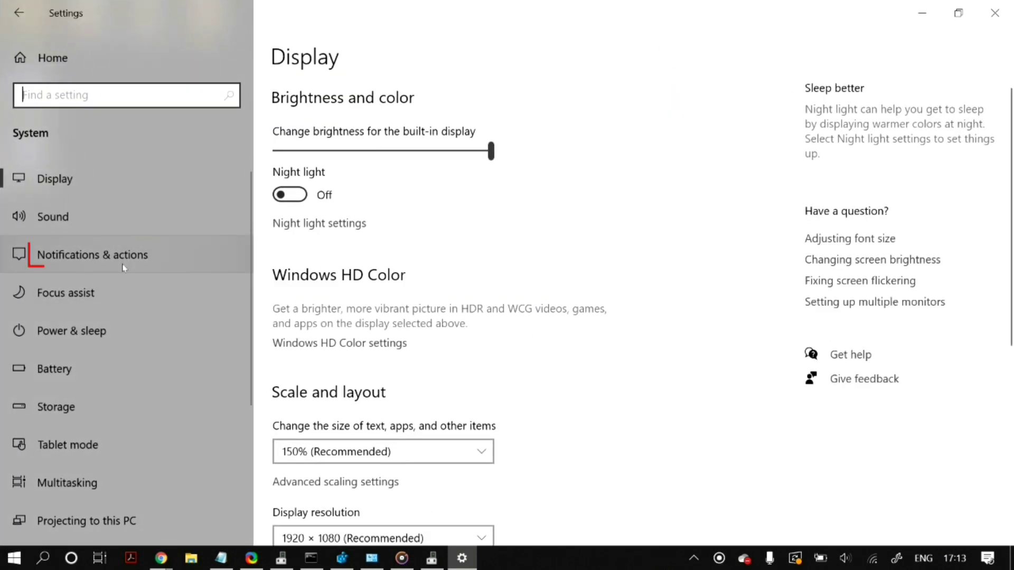
pyautogui.click(93, 254)
pyautogui.scroll(-2, 349, 265)
pyautogui.scroll(-2, 349, 265)
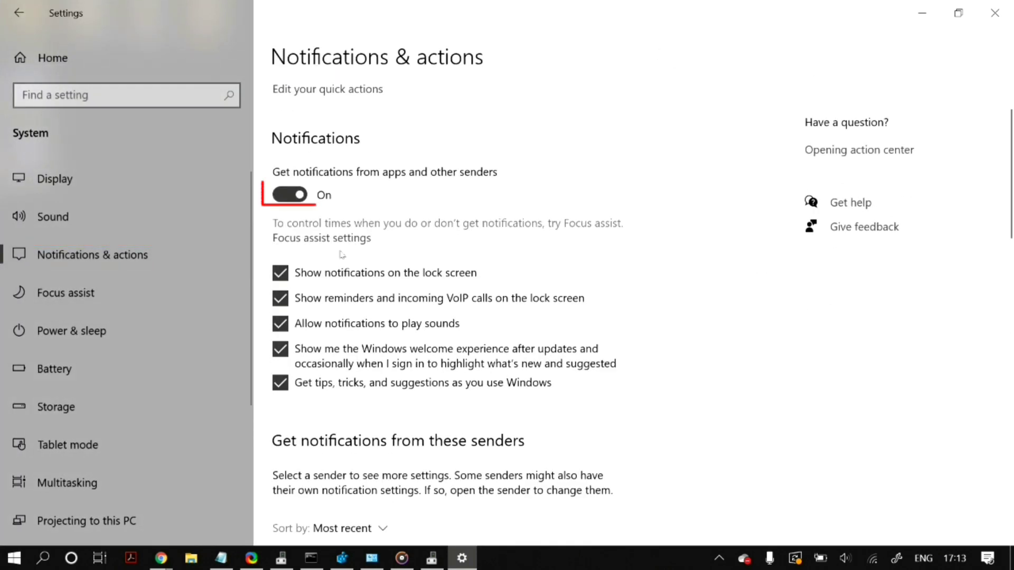
pyautogui.click(294, 196)
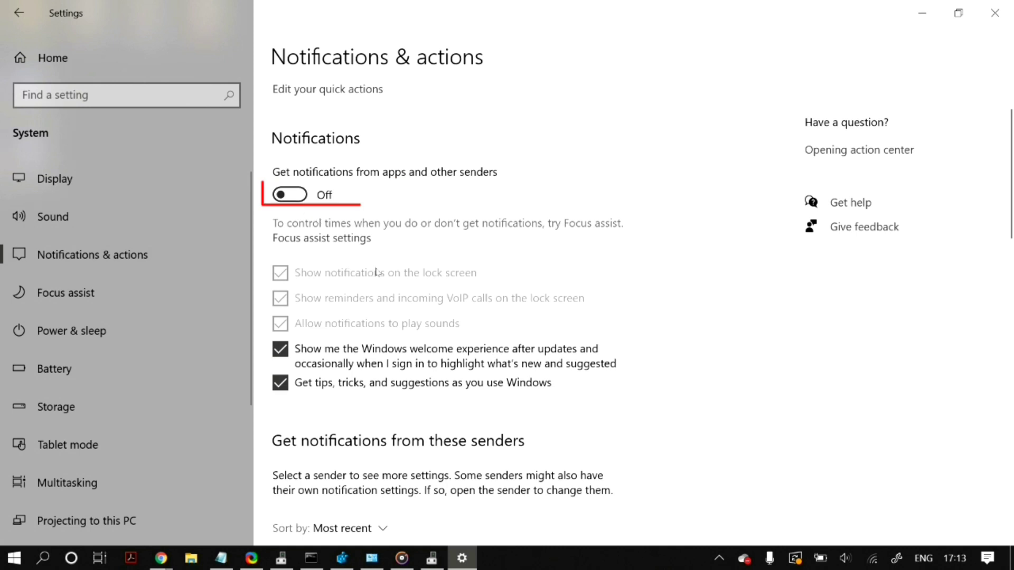
# - Disable the Windows welcome experience and the tips, tricks, and suggestions notifications, and close Settings
pyautogui.scroll(-6, 411, 285)
pyautogui.scroll(3, 360, 205)
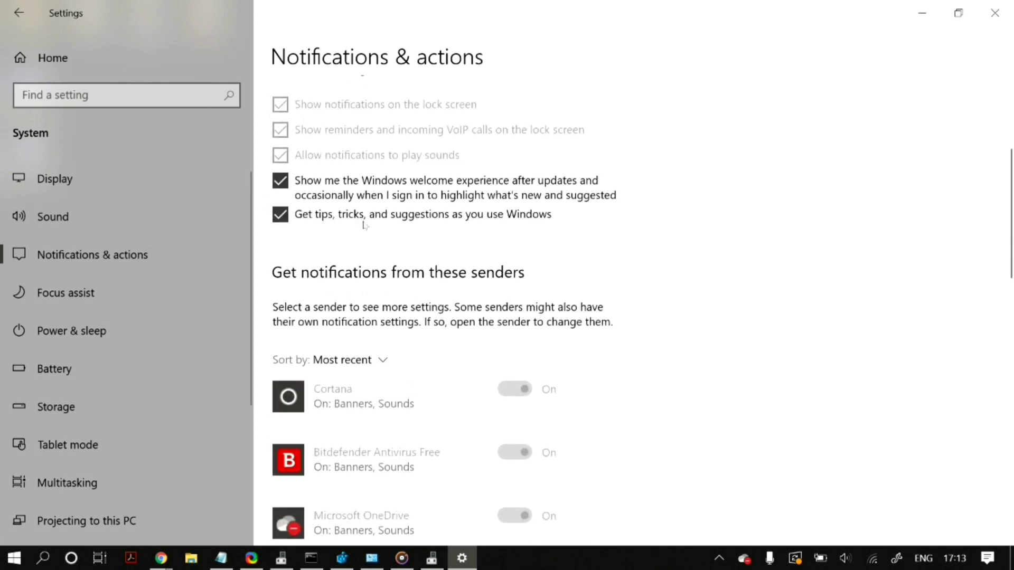
pyautogui.click(360, 198)
pyautogui.click(363, 214)
pyautogui.scroll(-7, 381, 264)
pyautogui.scroll(-10, 398, 322)
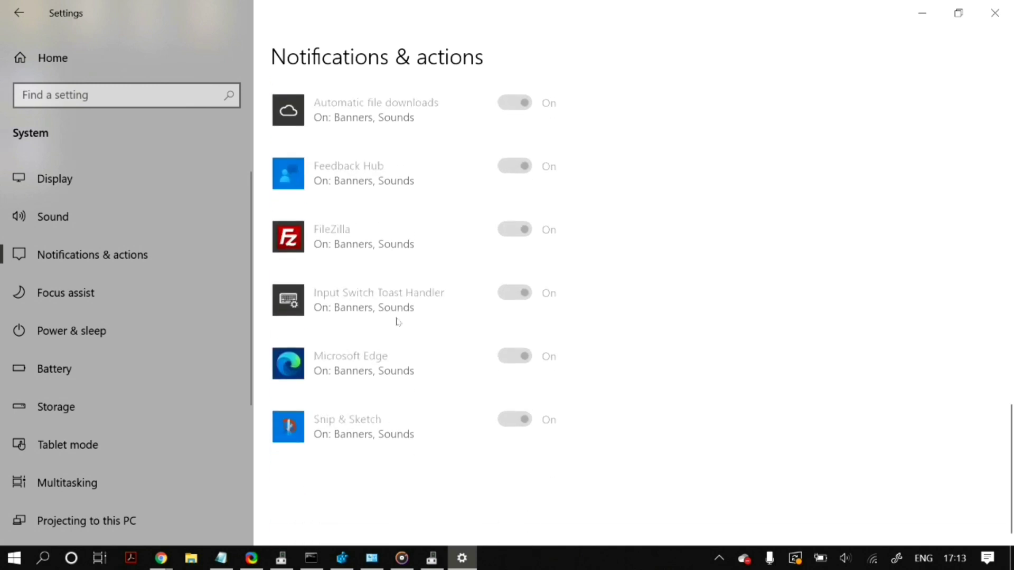
pyautogui.scroll(20, 398, 322)
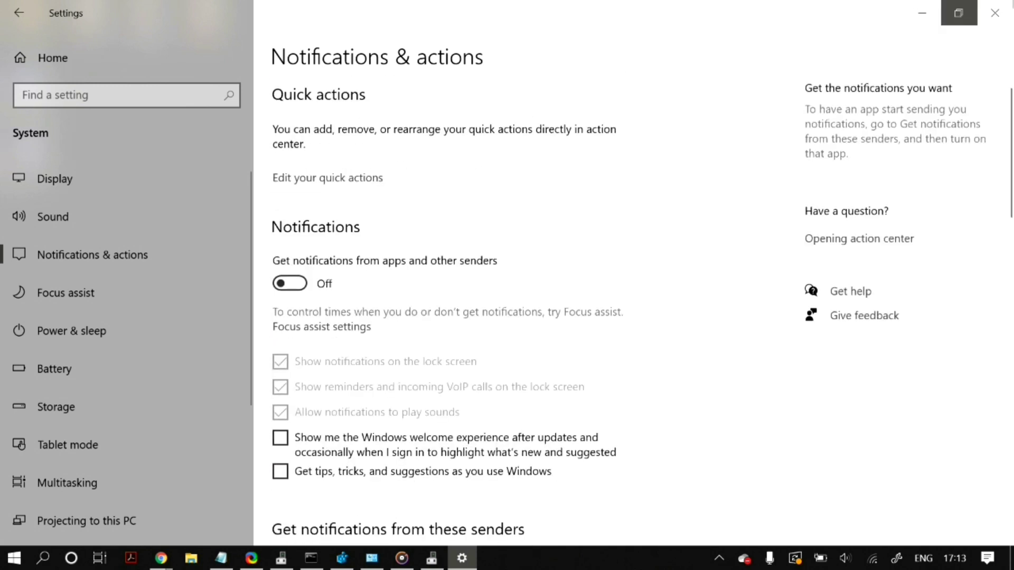
pyautogui.click(995, 13)
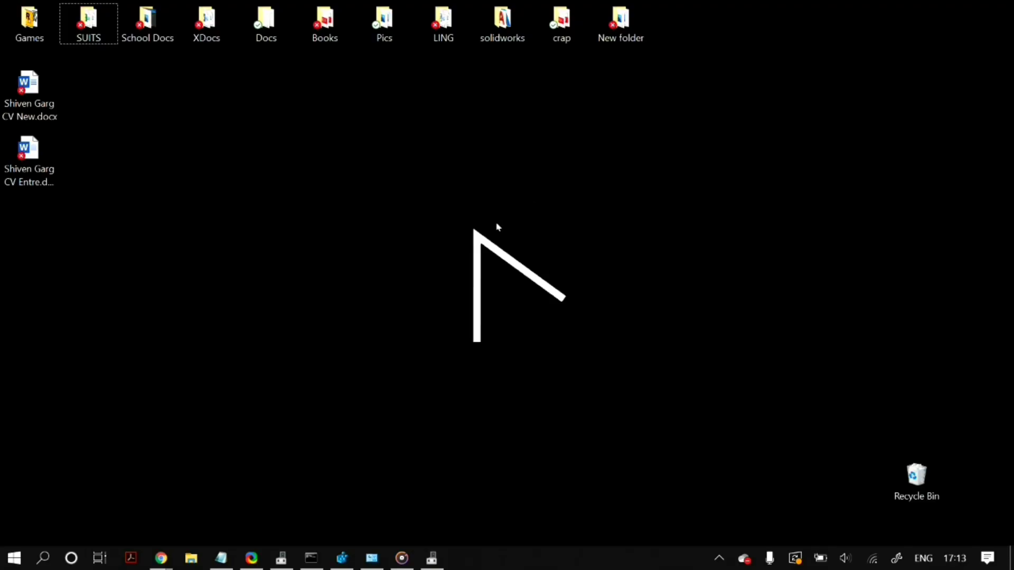